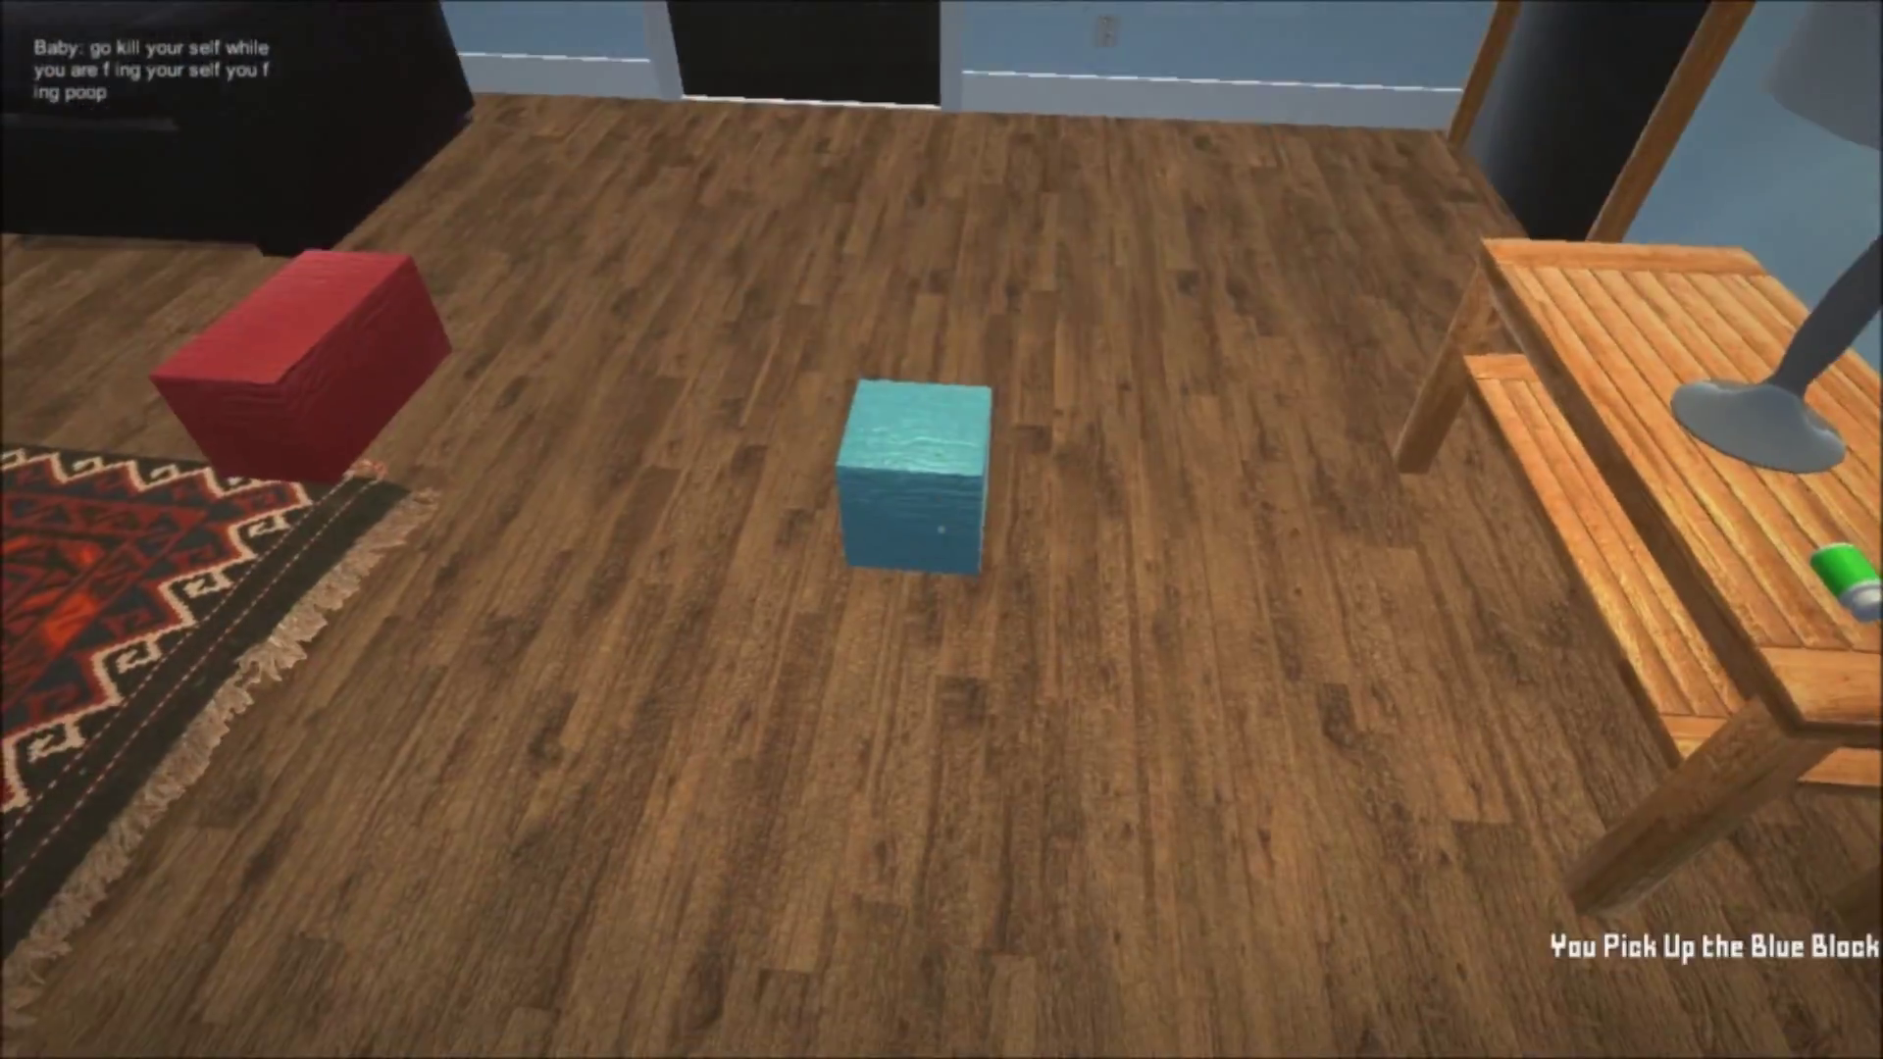
Carry the blue block toward the toy box, then pick up the red block
{"action": "key", "text": "e"}
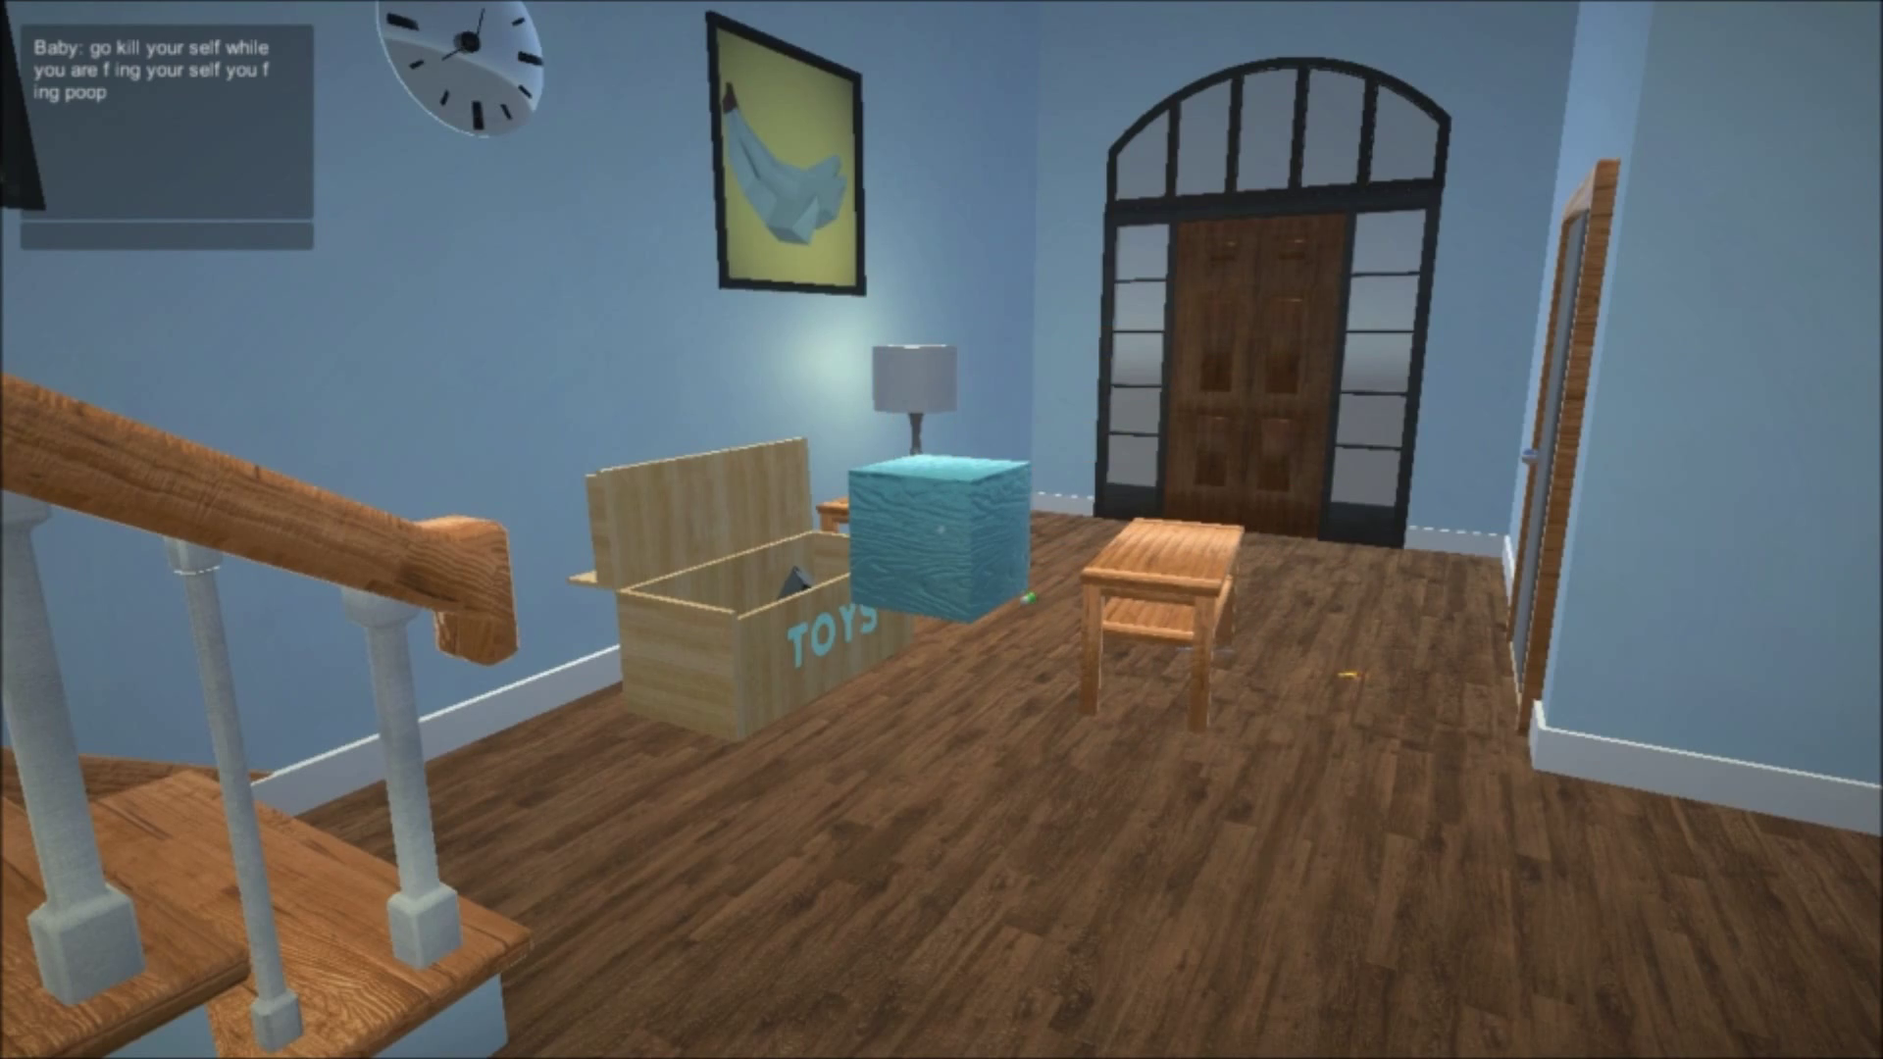
{"action": "key", "text": "w"}
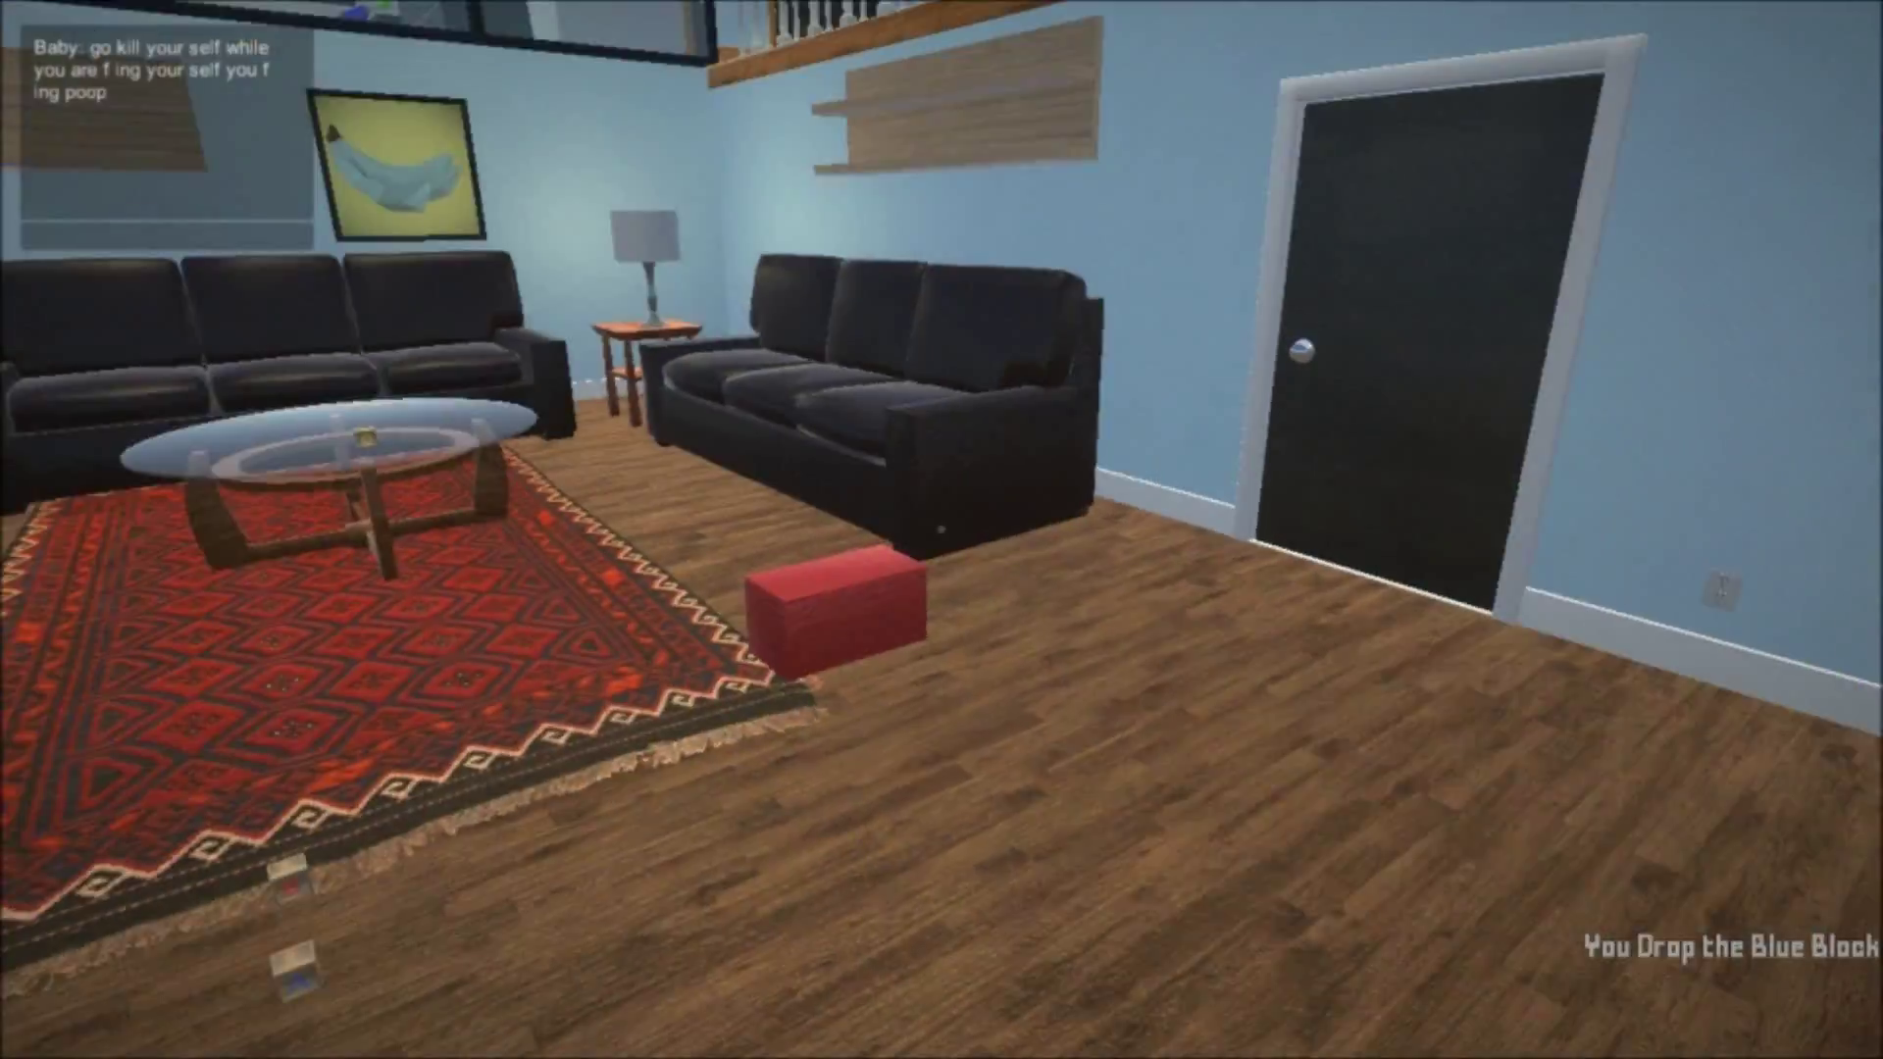
{"action": "left_click", "coordinate": [942, 530]}
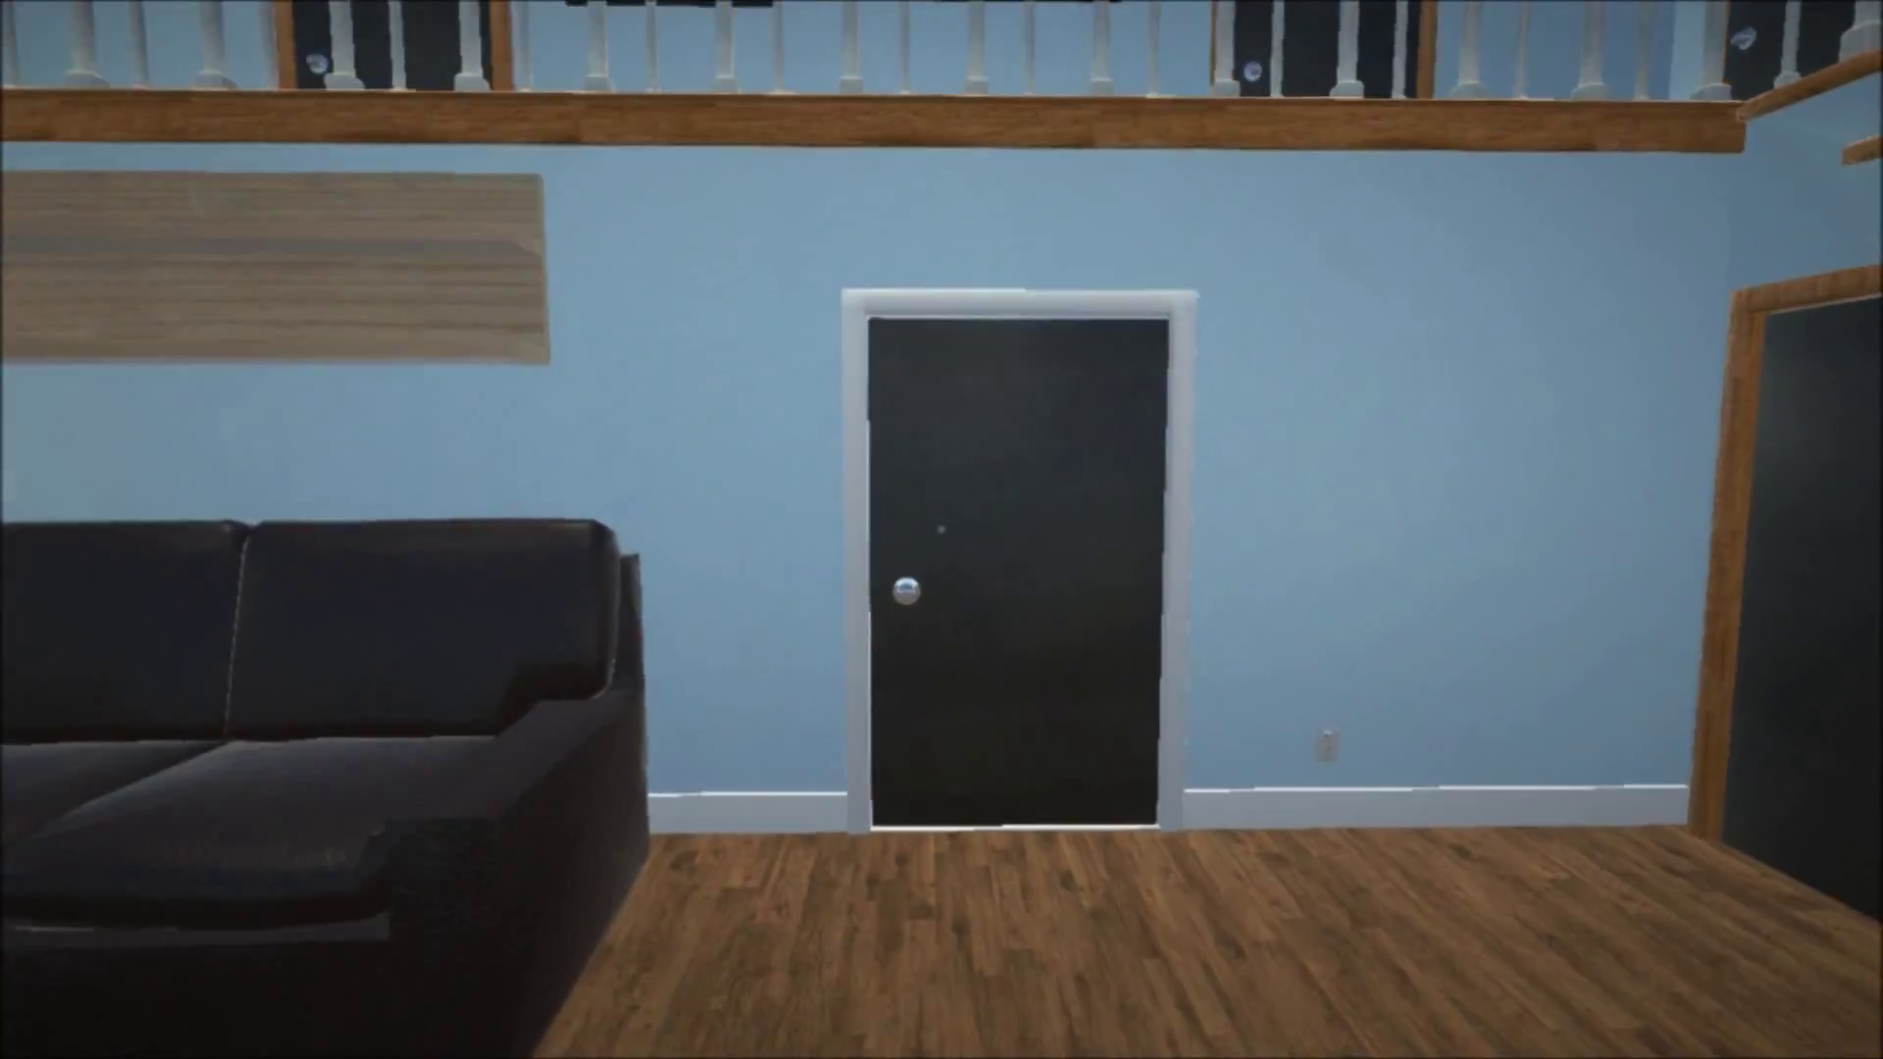
Enter the kitchen, take the cabinet locks from the drawer and fit them on the sink cabinet
{"action": "left_click", "coordinate": [941, 531]}
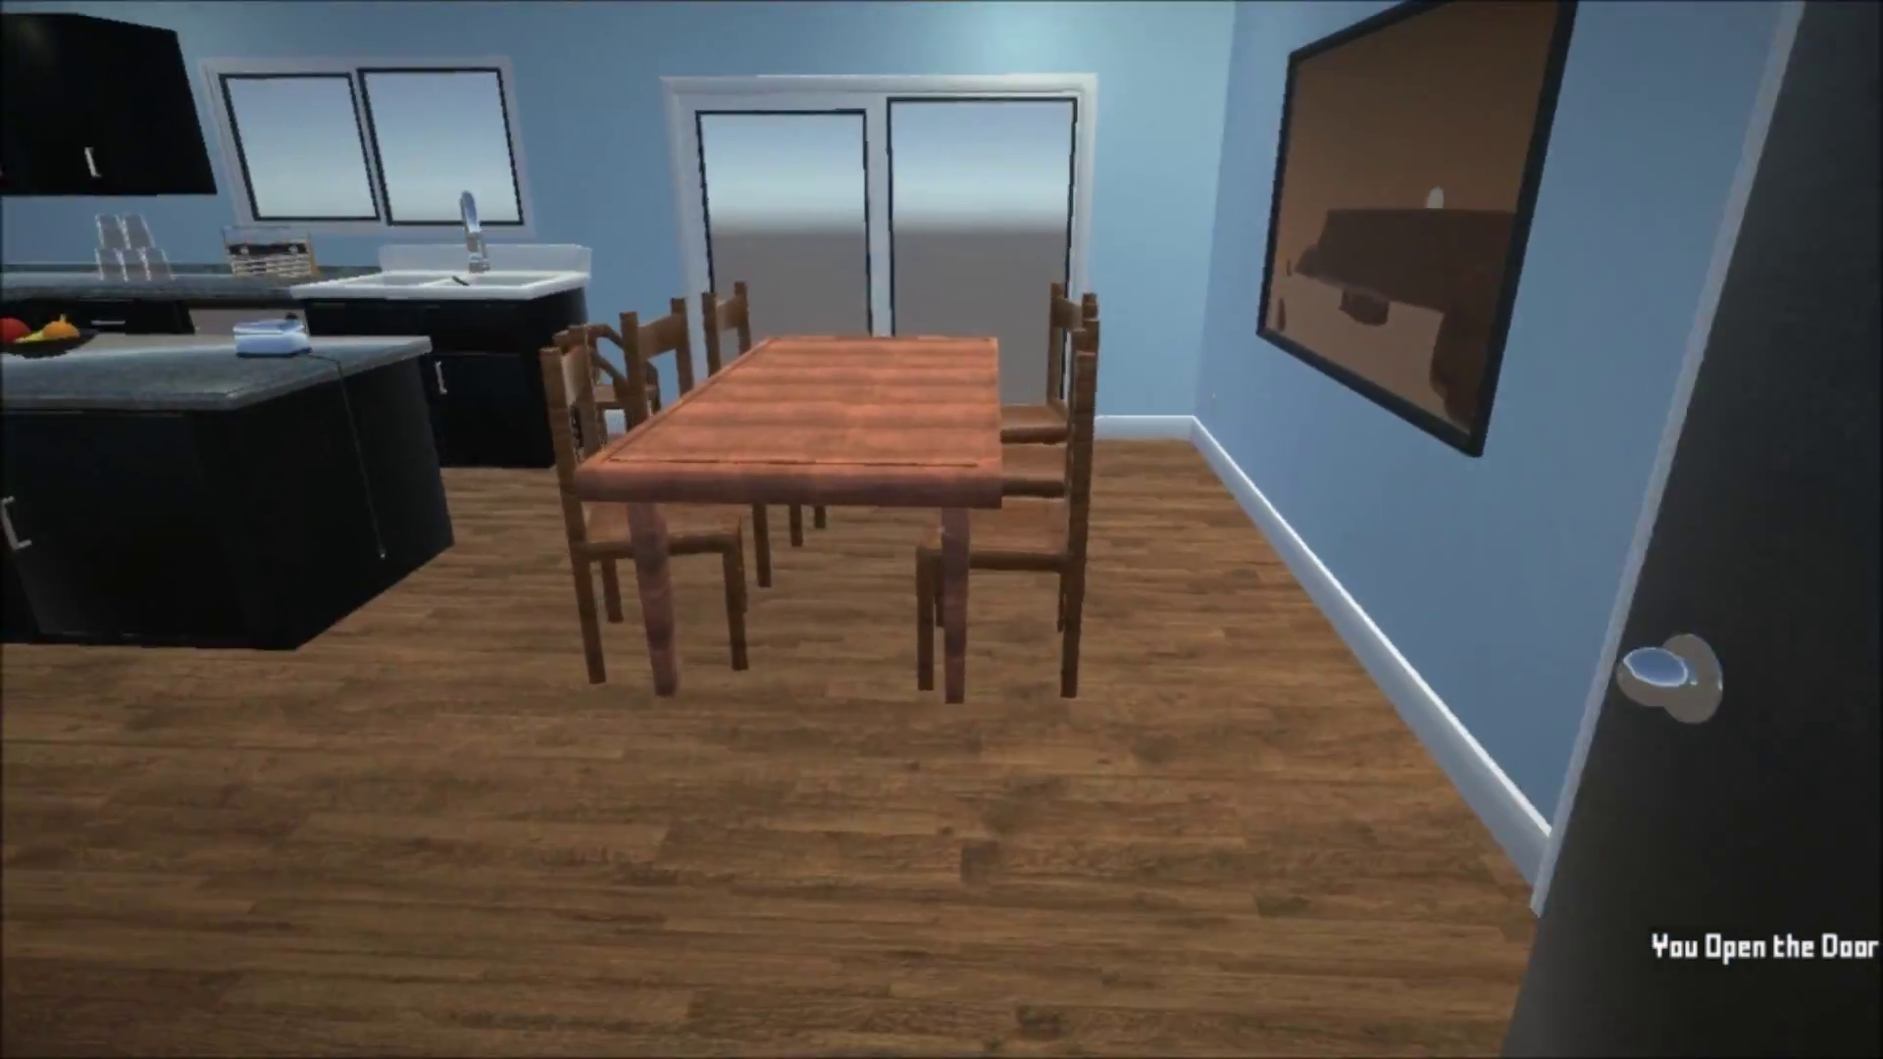
{"action": "key", "text": "w"}
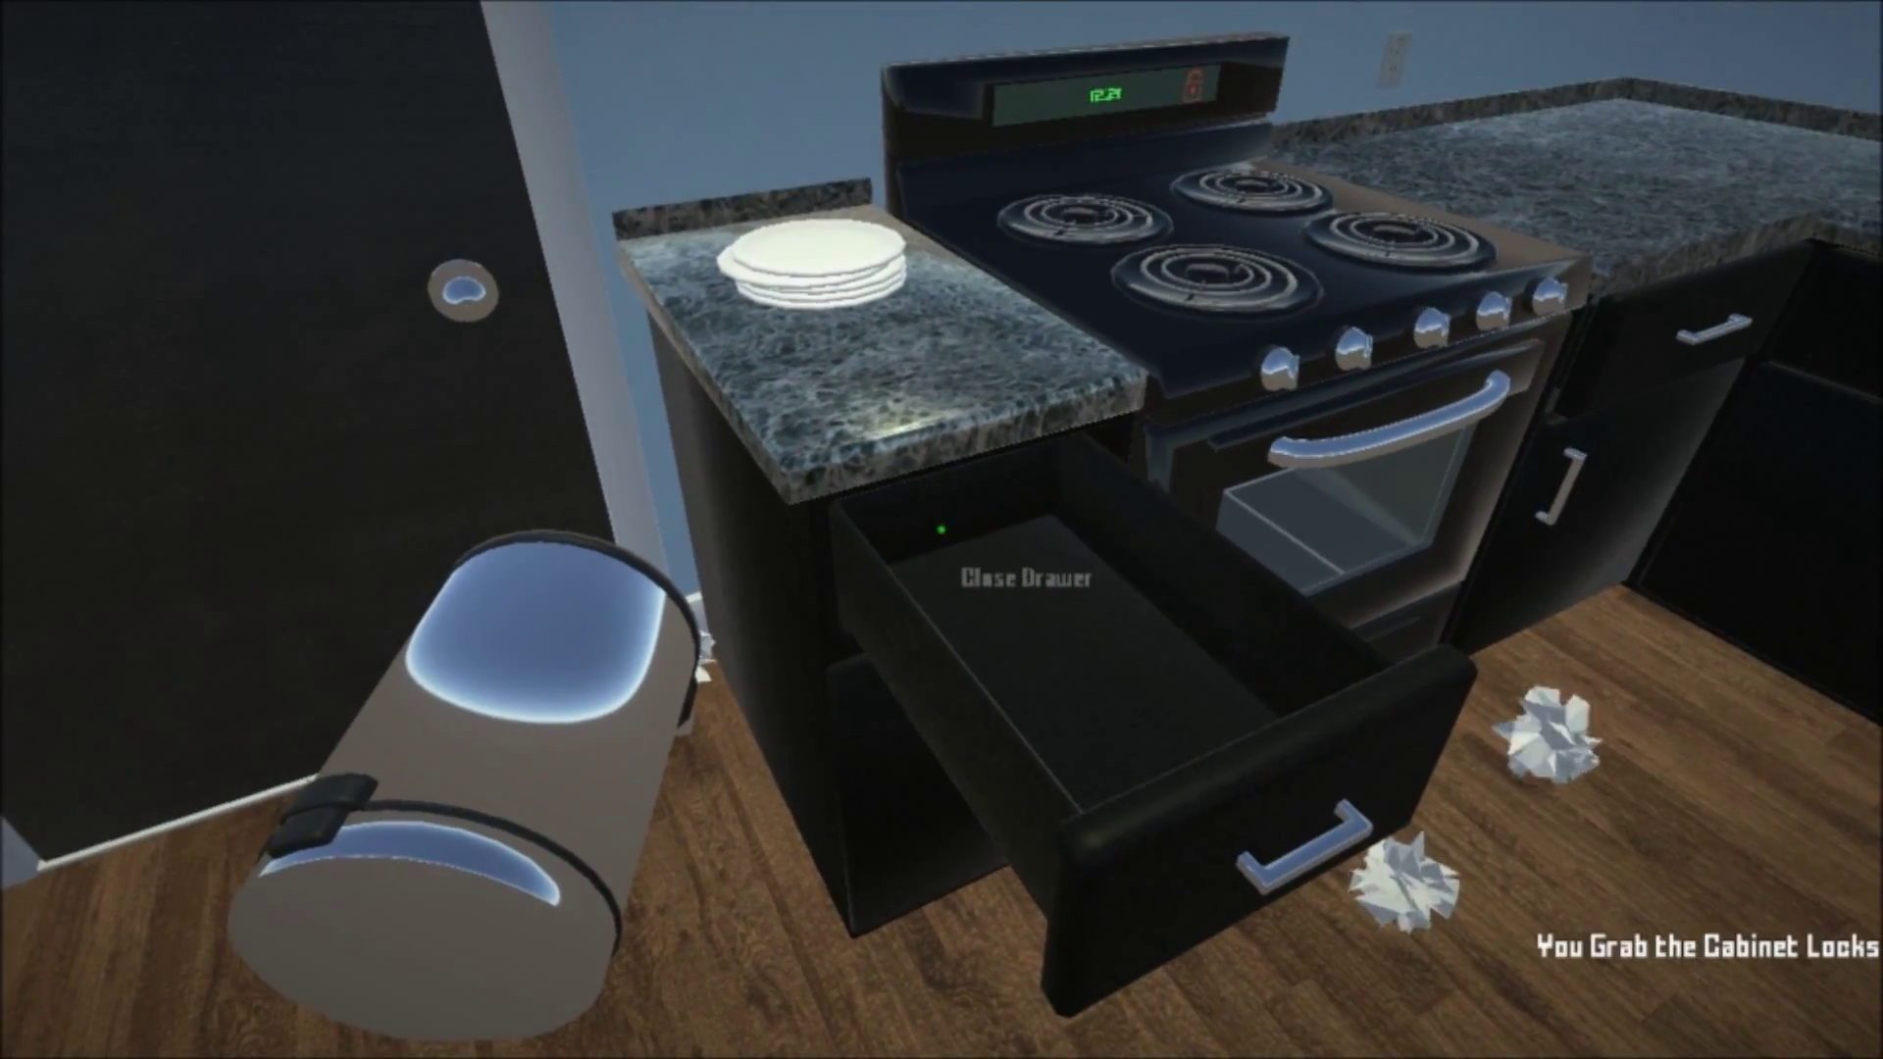
{"action": "left_click", "coordinate": [943, 531]}
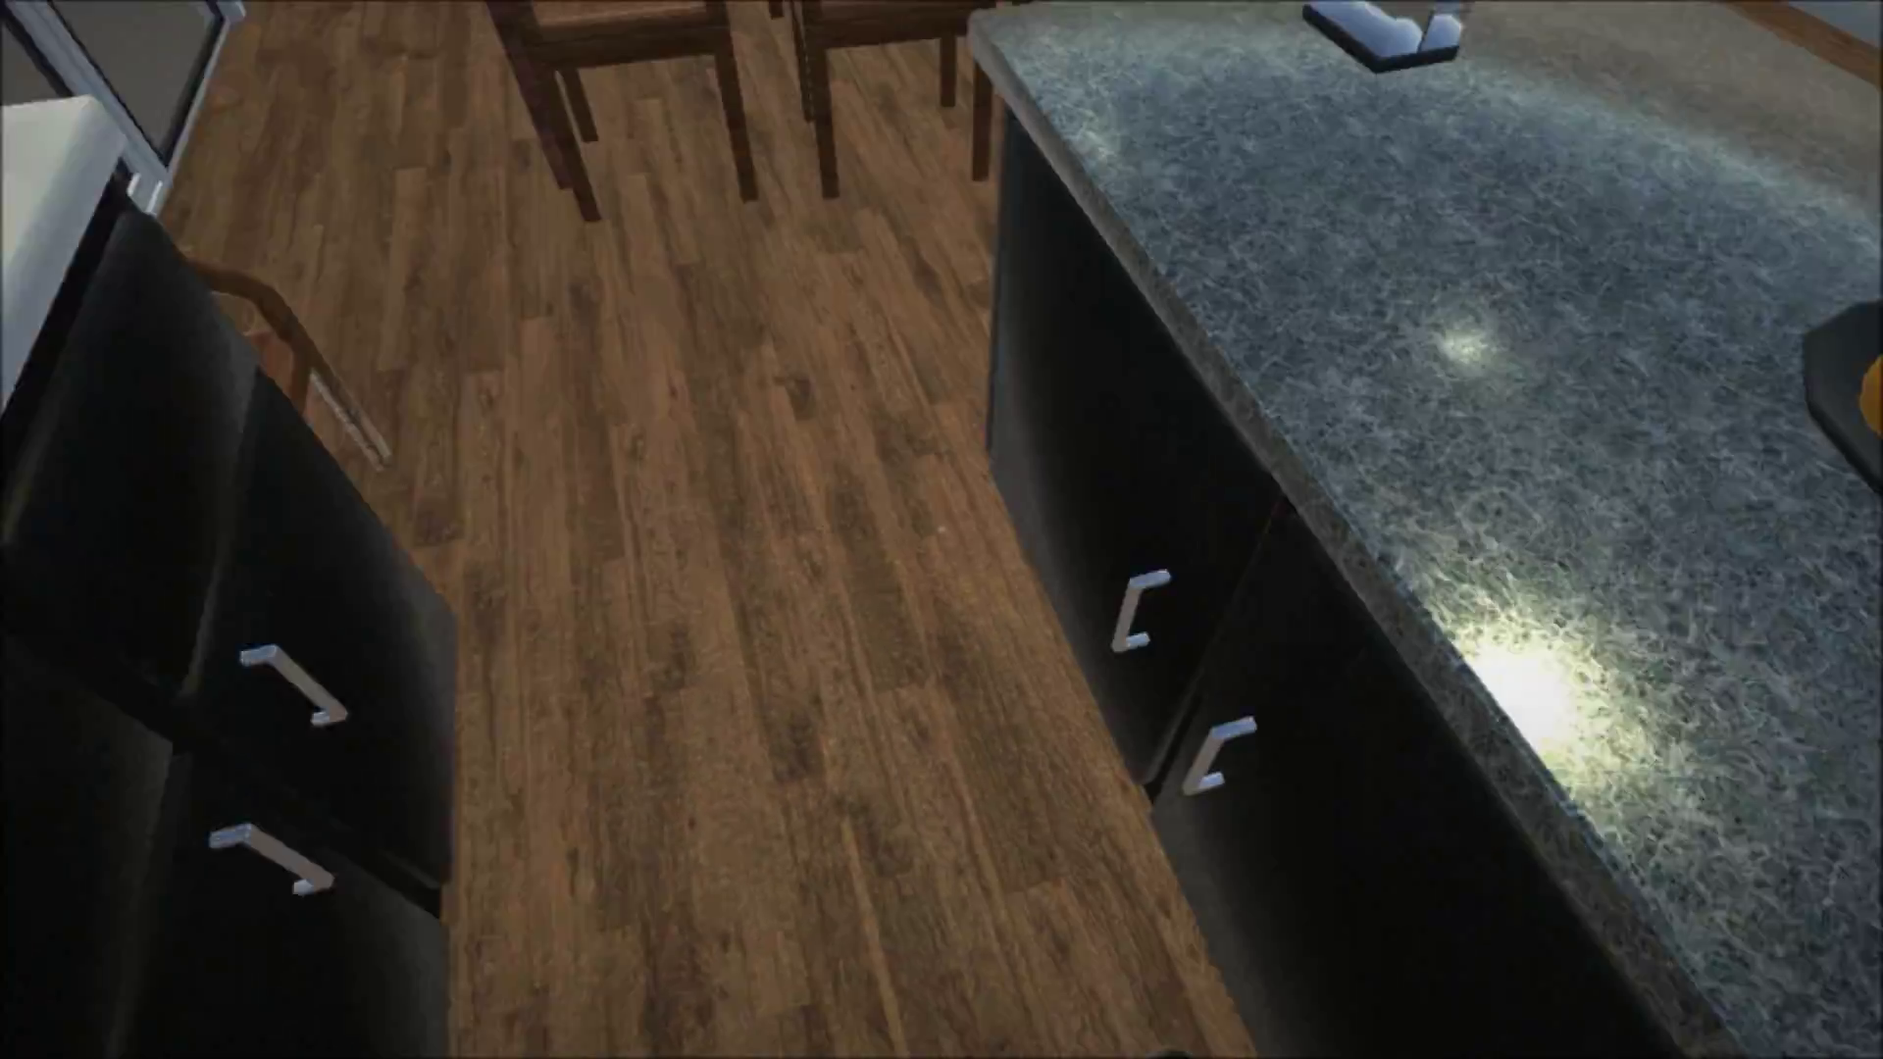
{"action": "left_click", "coordinate": [942, 531]}
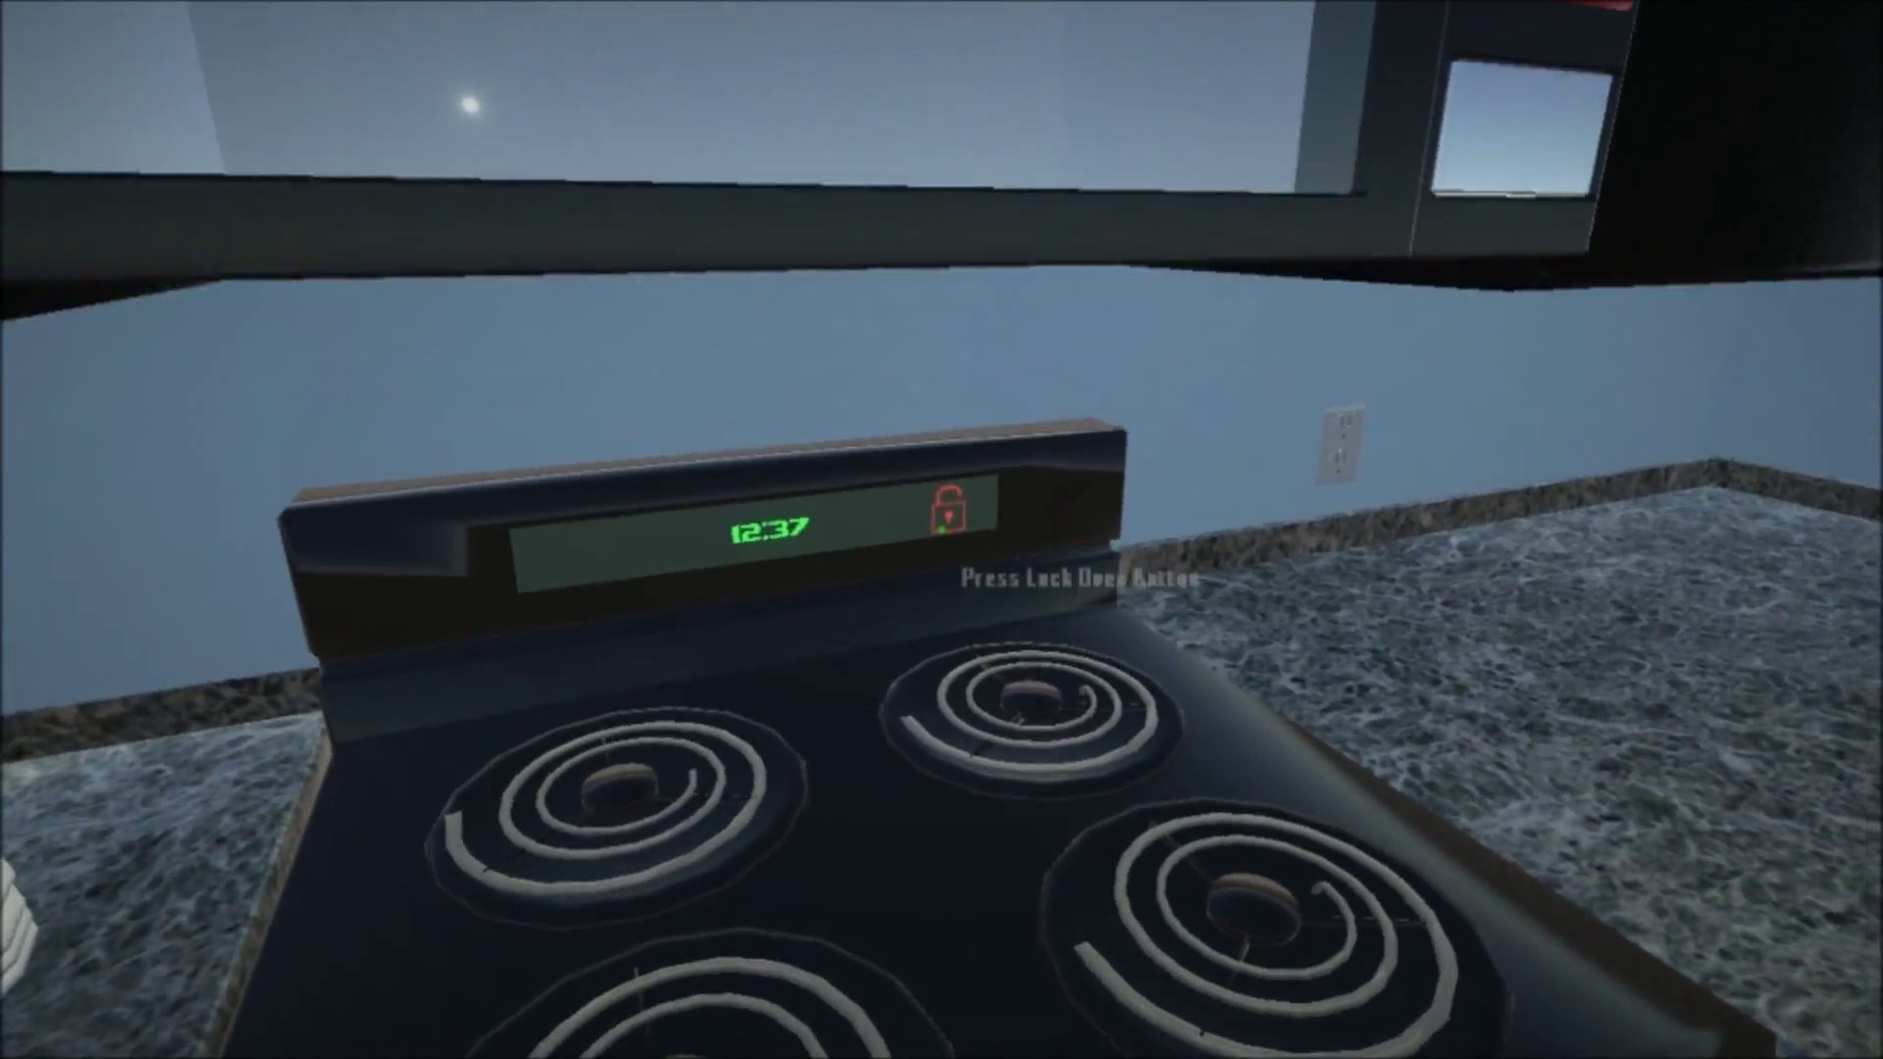
Lock the oven and collect the outlet covers from the drawers
{"action": "key", "text": "e"}
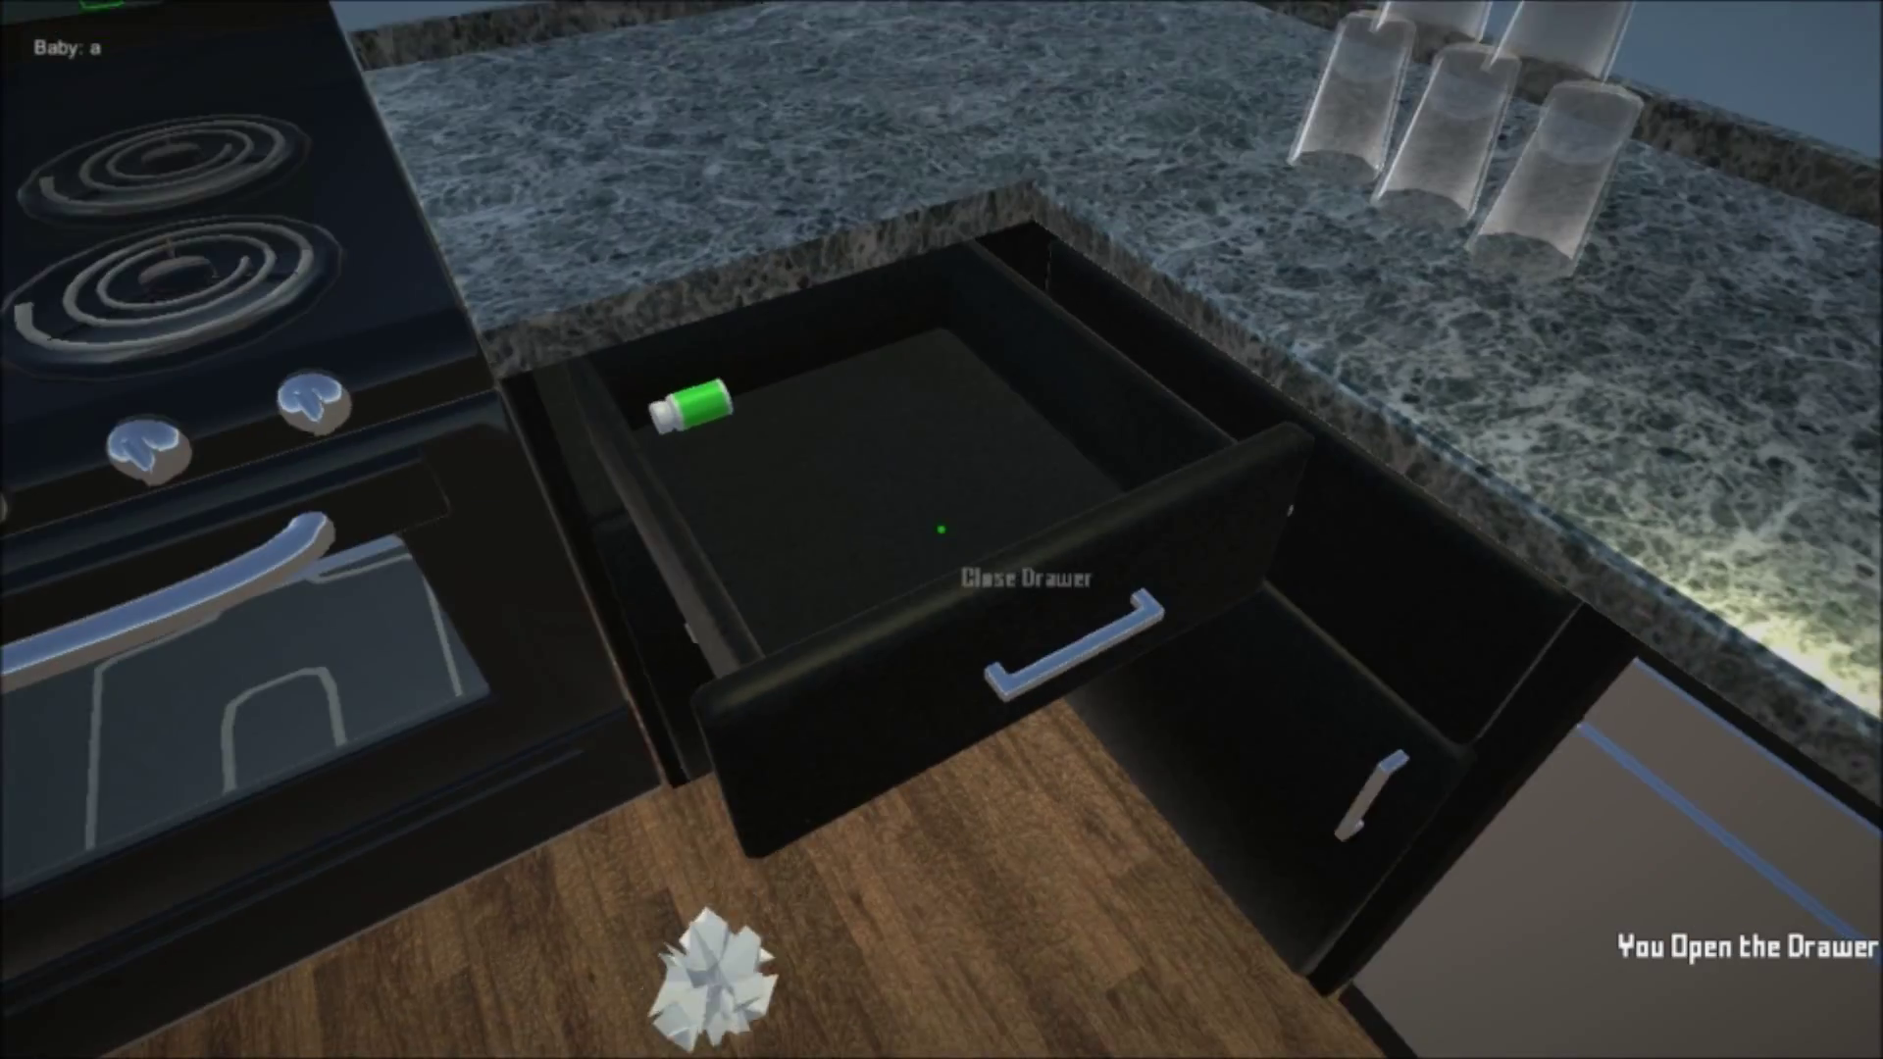
{"action": "left_click", "coordinate": [942, 529]}
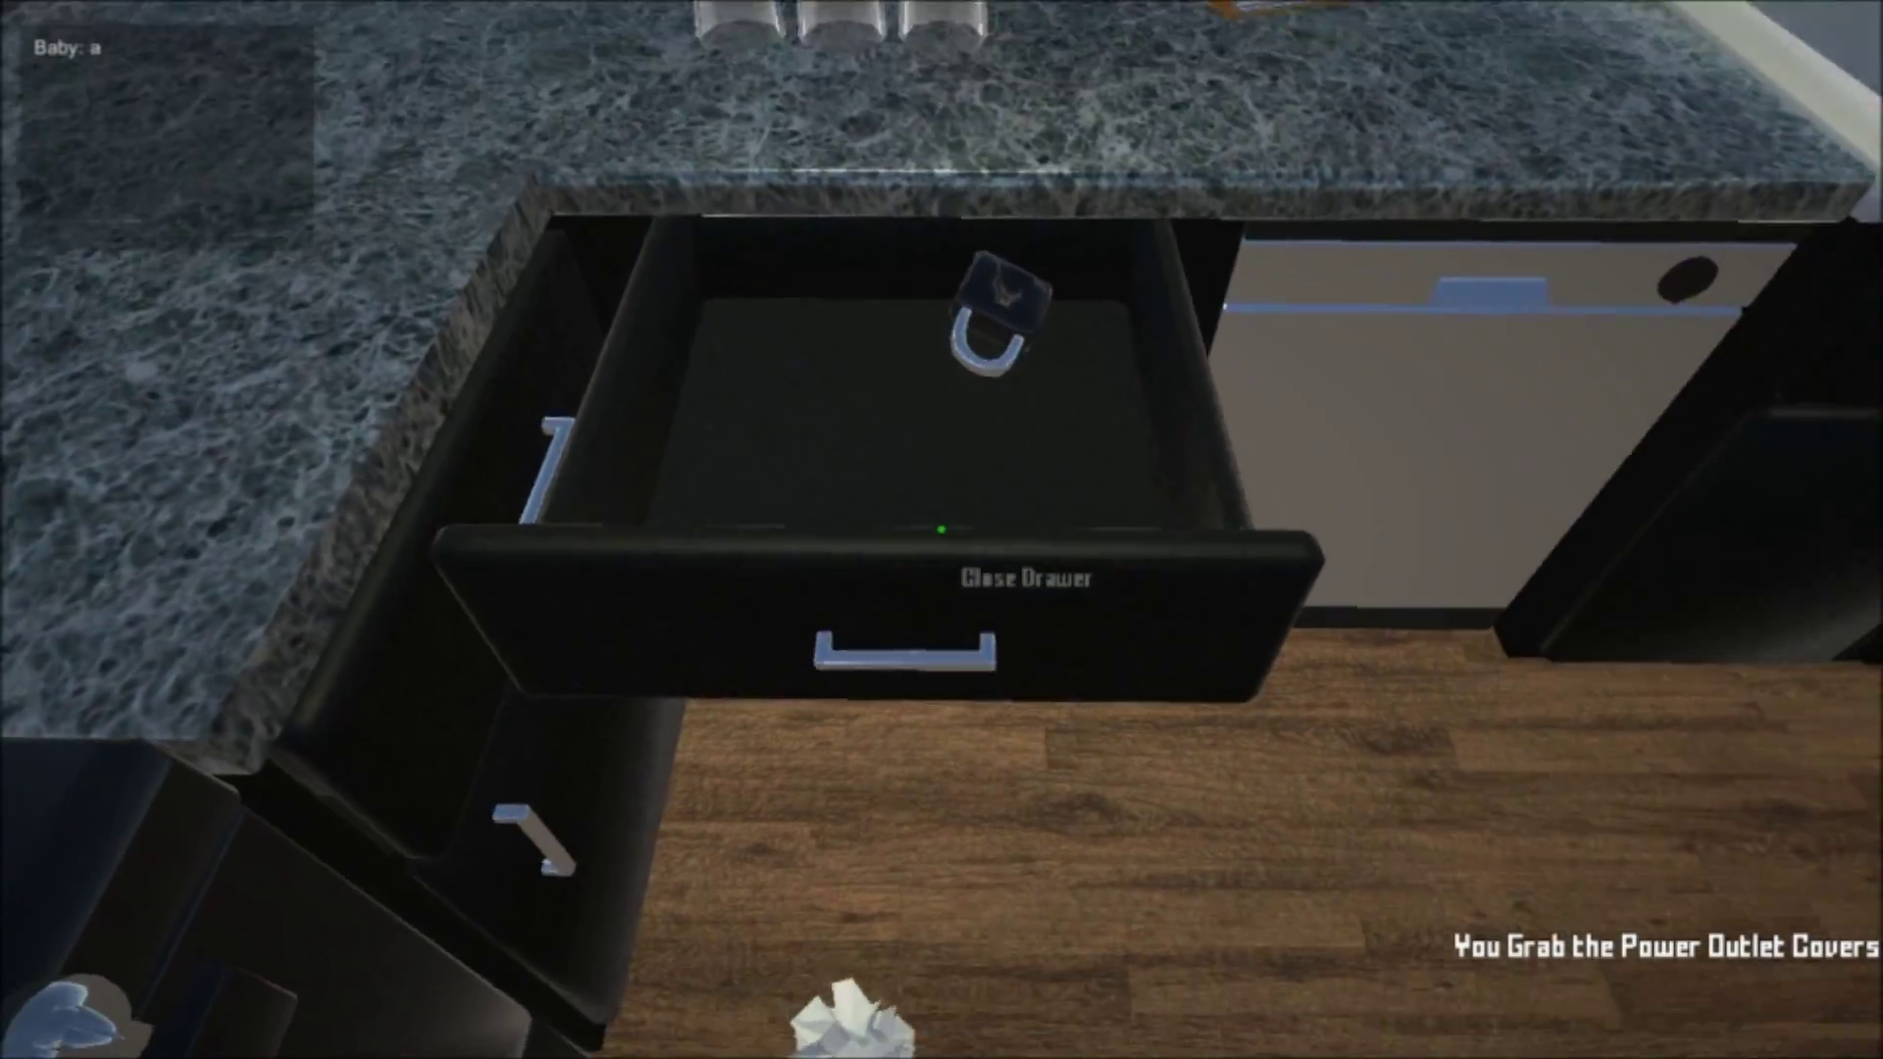
{"action": "left_click", "coordinate": [939, 528]}
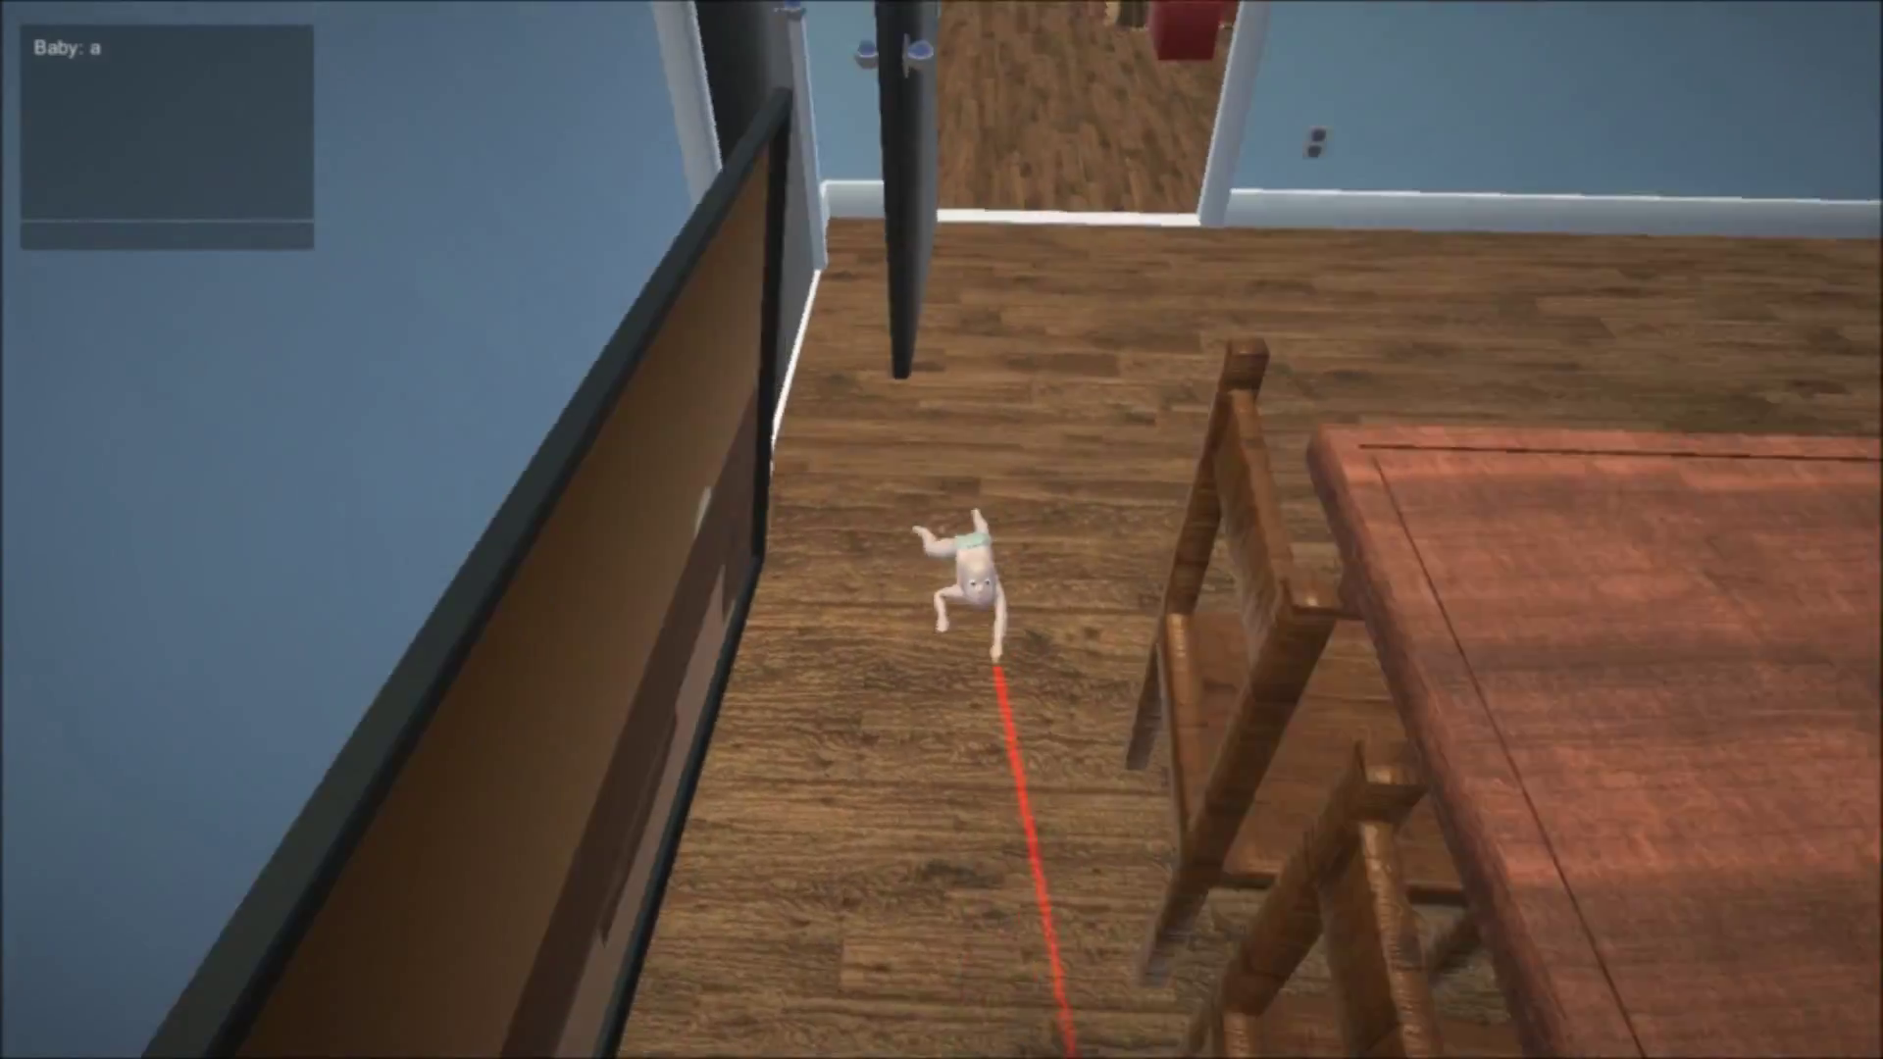
Dodge the baby in the living room and fit outlet covers on the wall outlet
{"action": "key", "text": "w"}
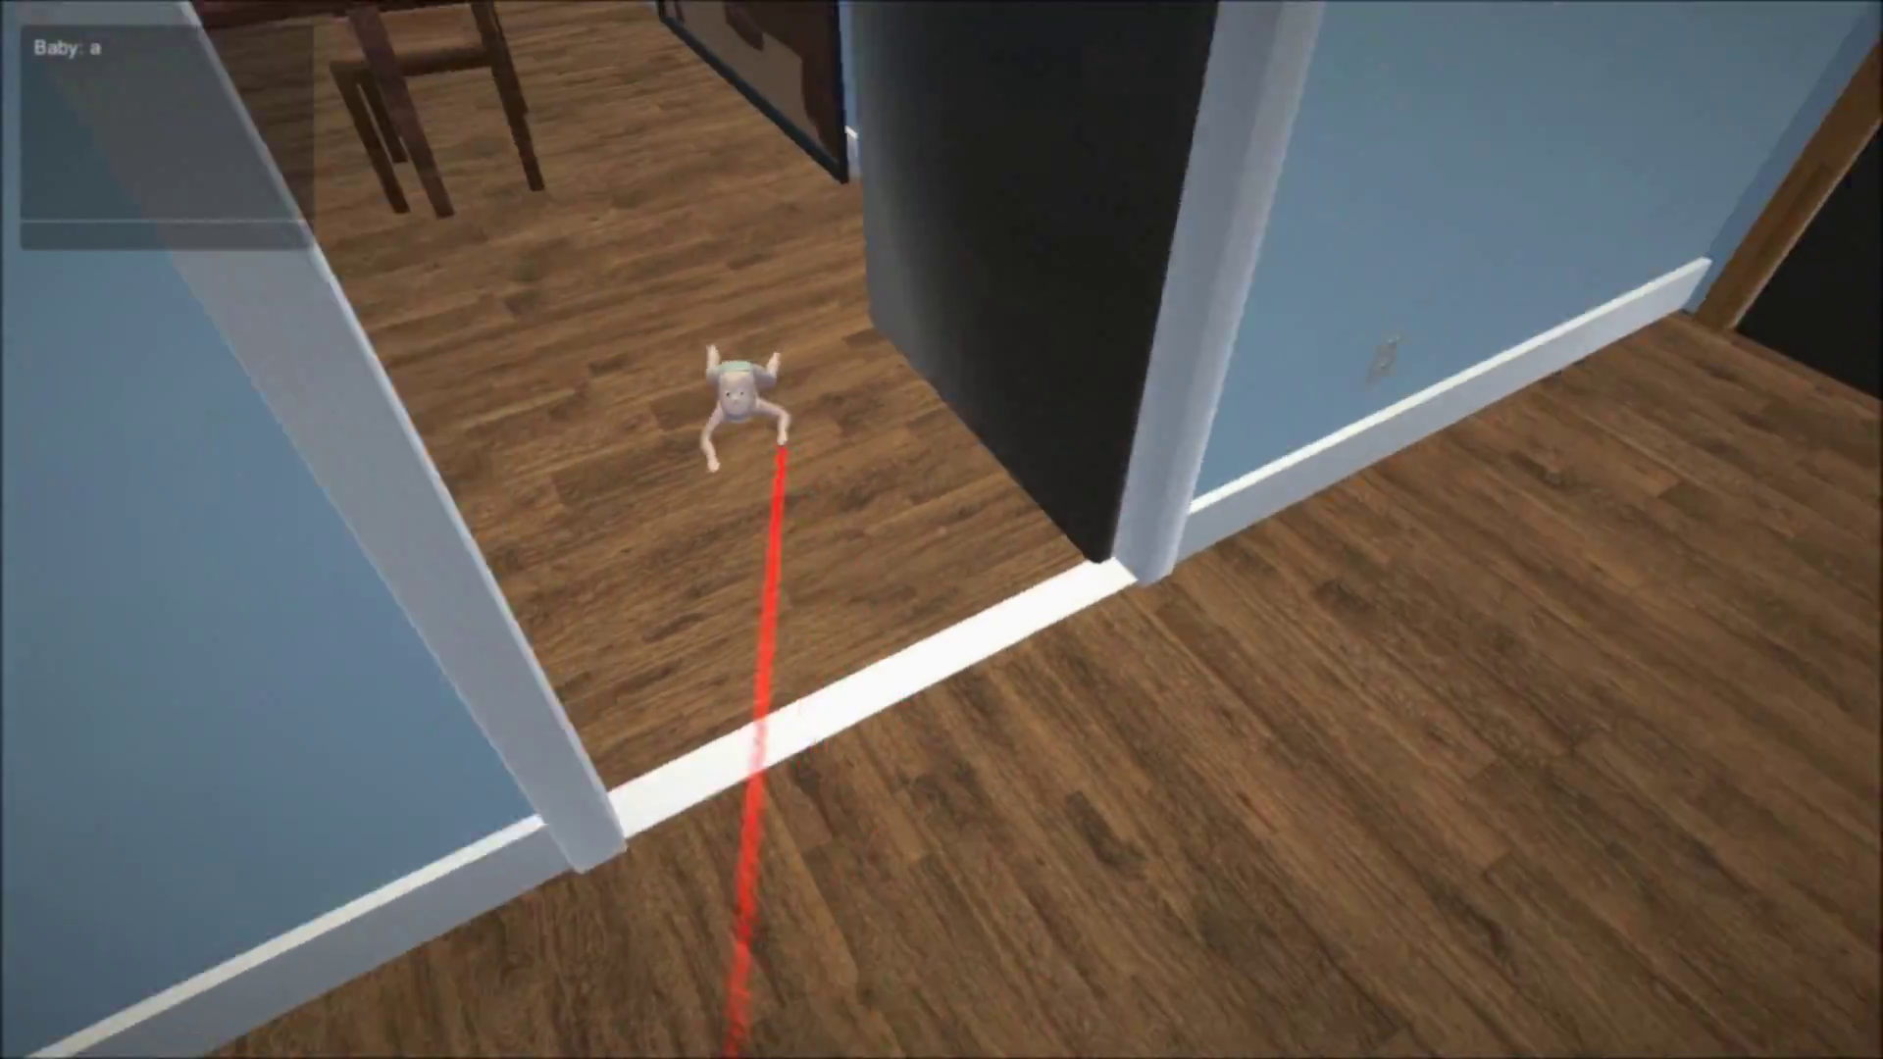
{"action": "key", "text": "a"}
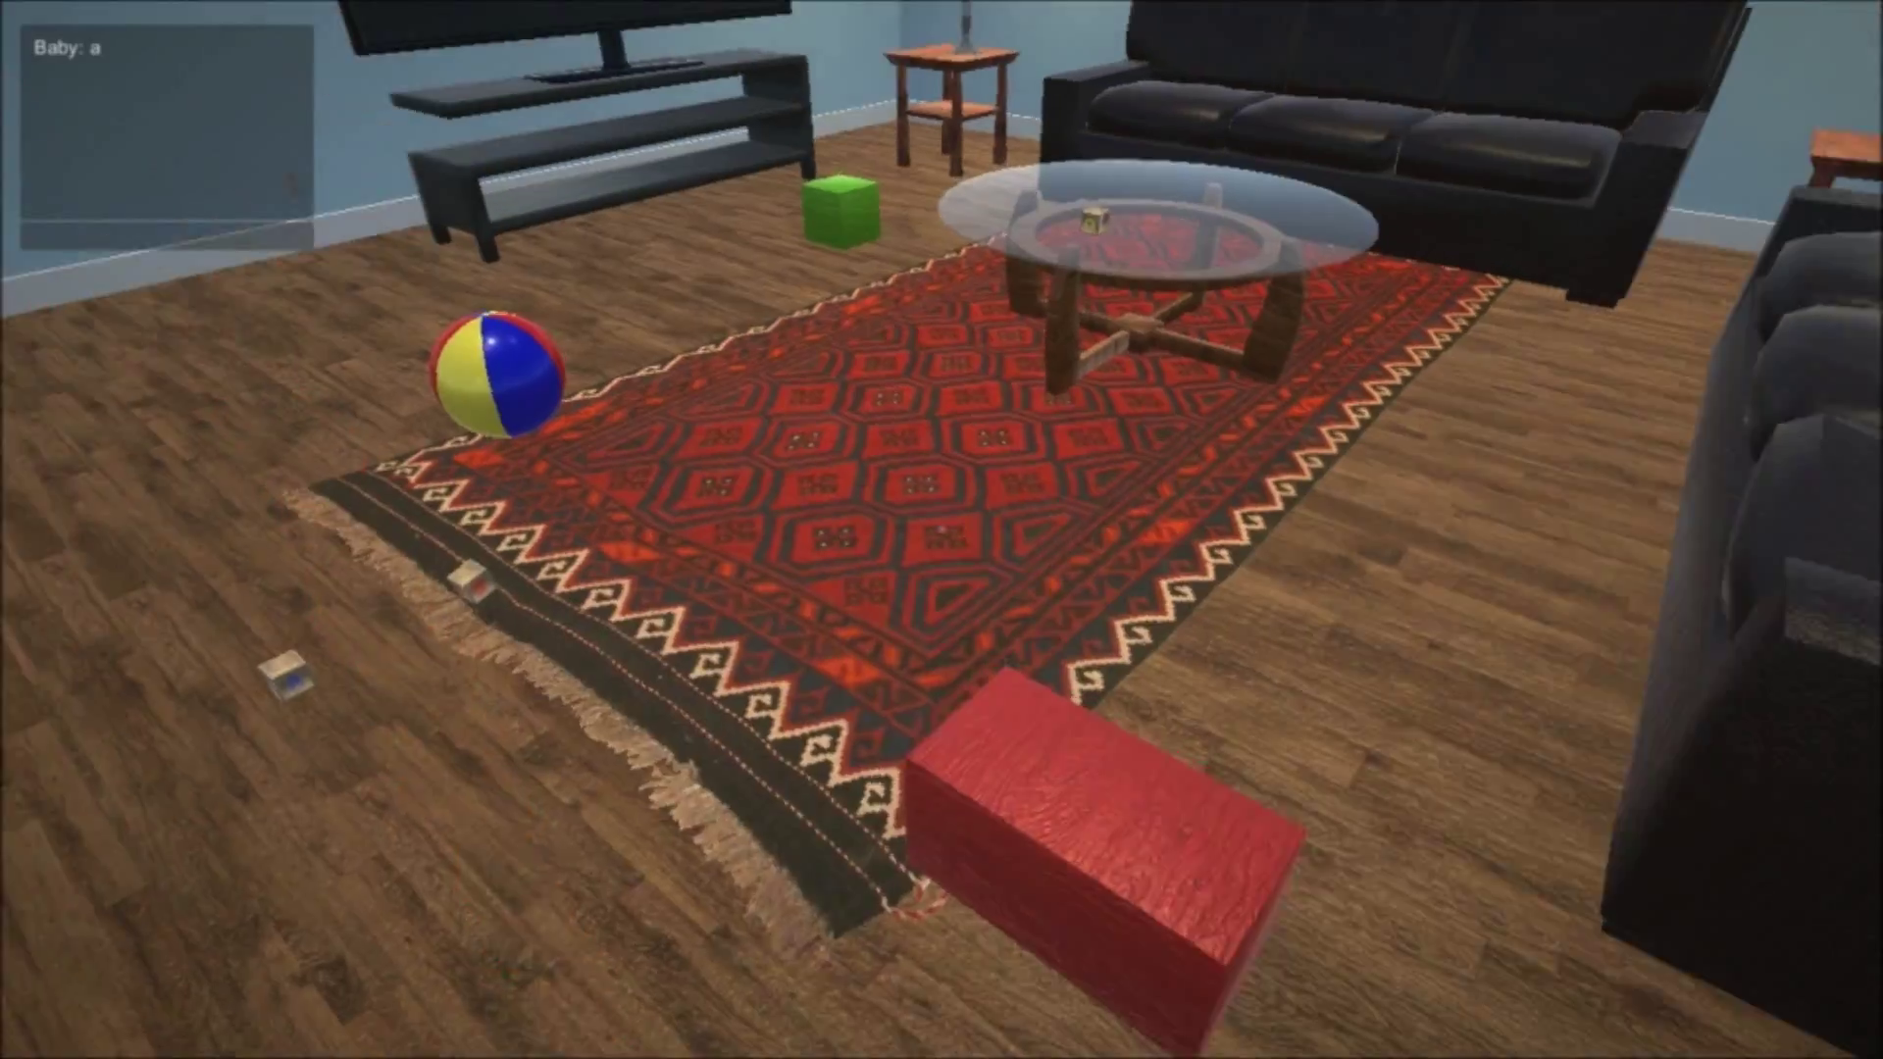
{"action": "key", "text": "w"}
{"action": "key", "text": "w"}
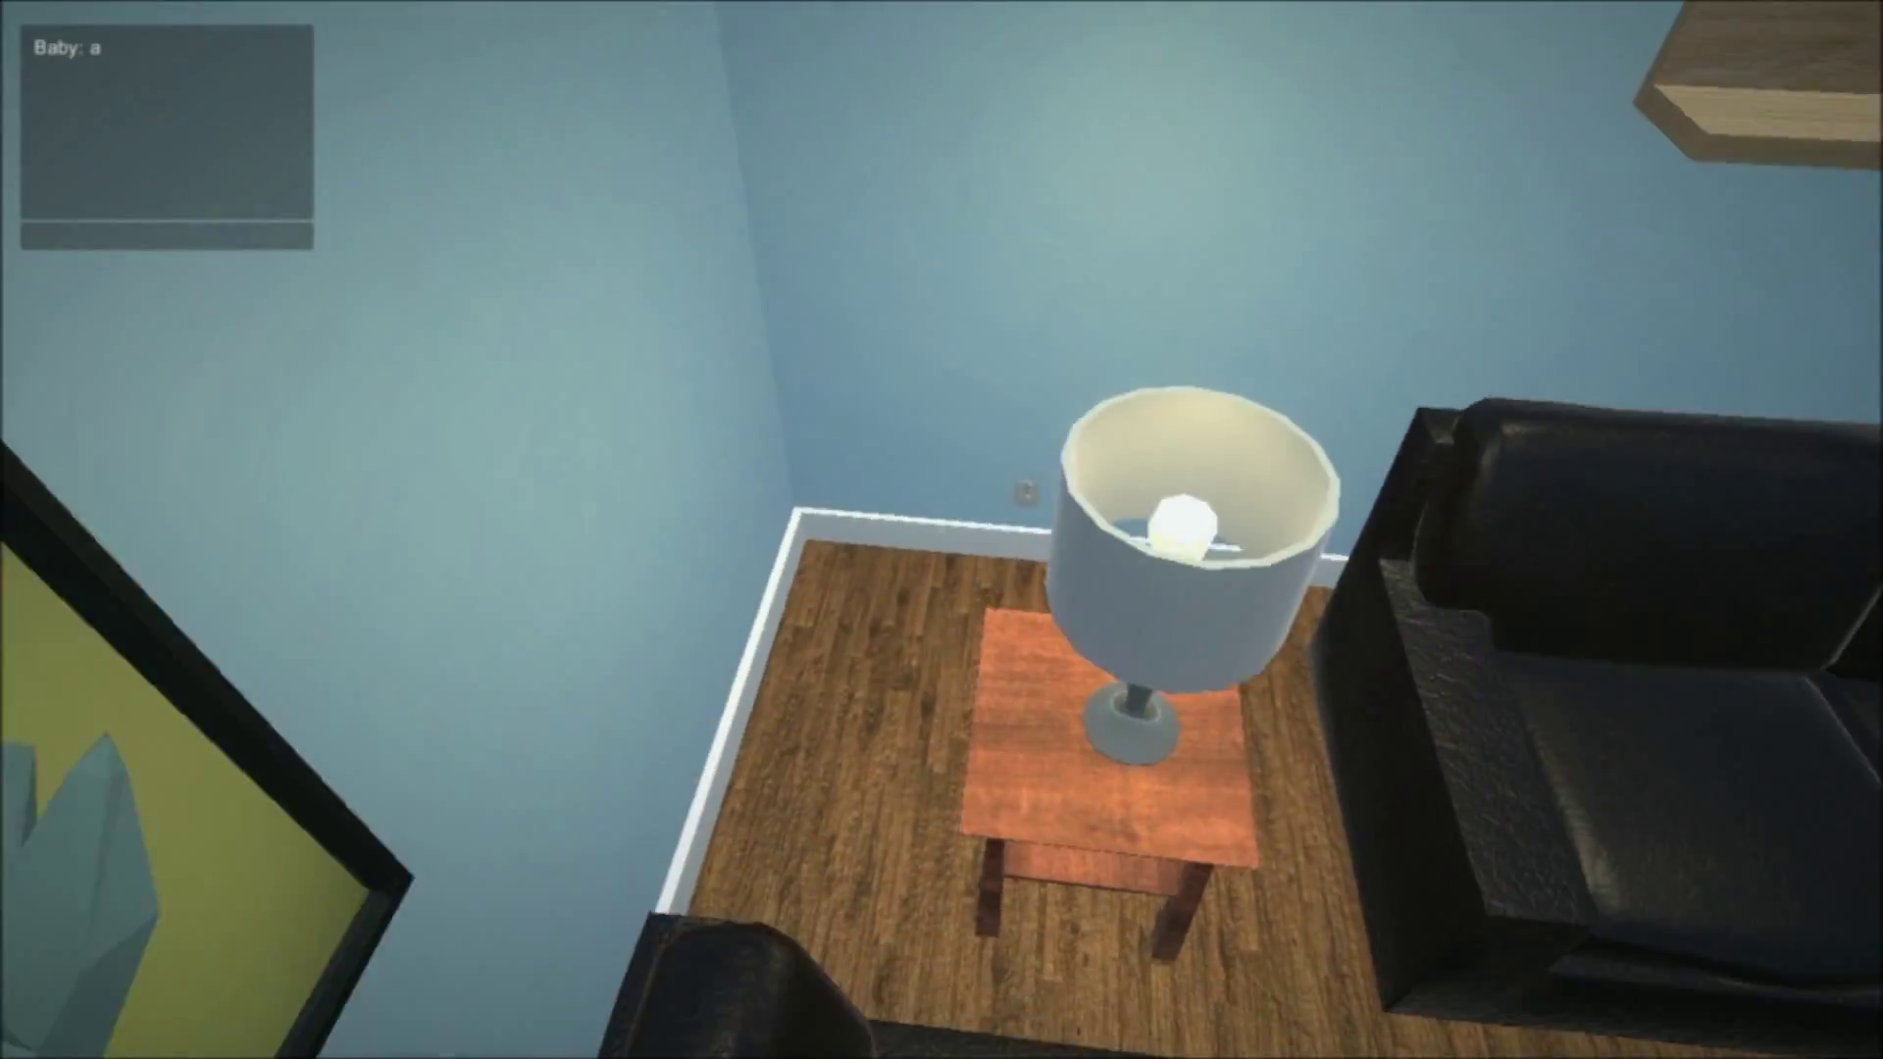
{"action": "key", "text": "e"}
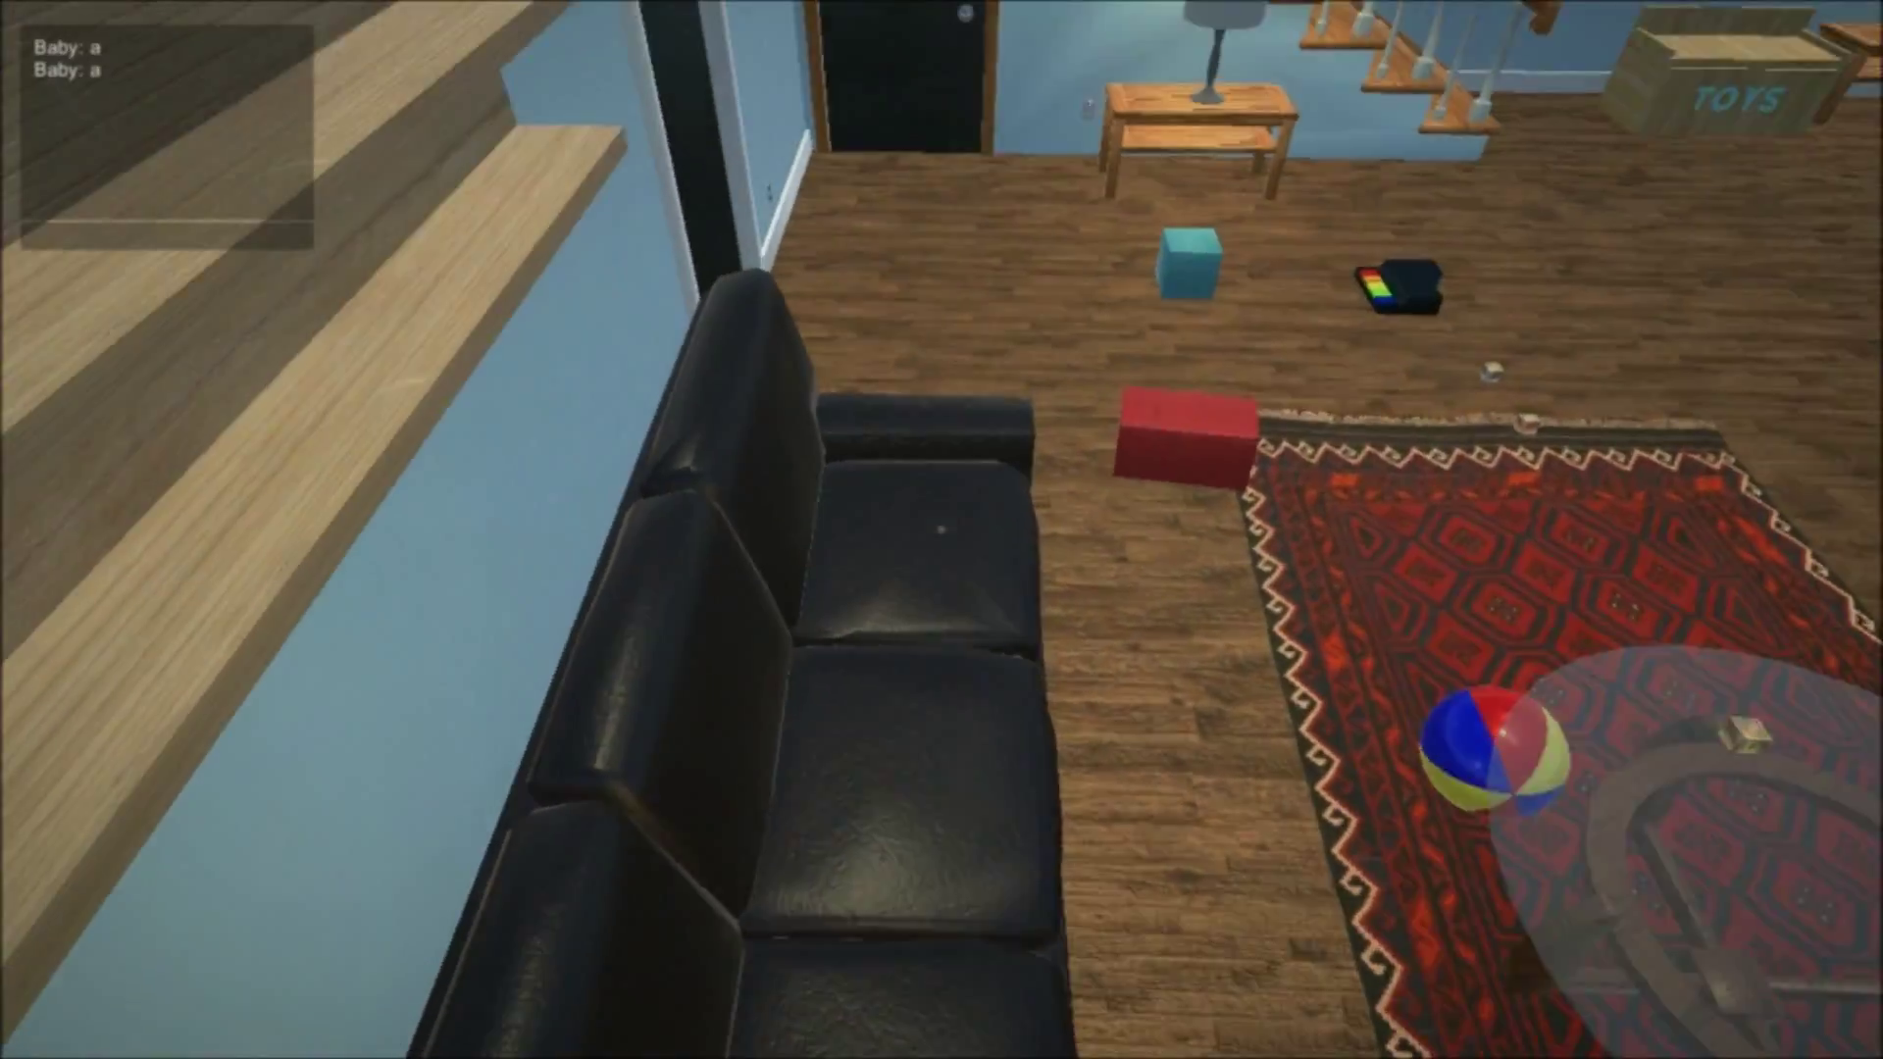
Run along the upstairs landing, then back down into the dining room
{"action": "key", "text": "w"}
{"action": "key", "text": "w"}
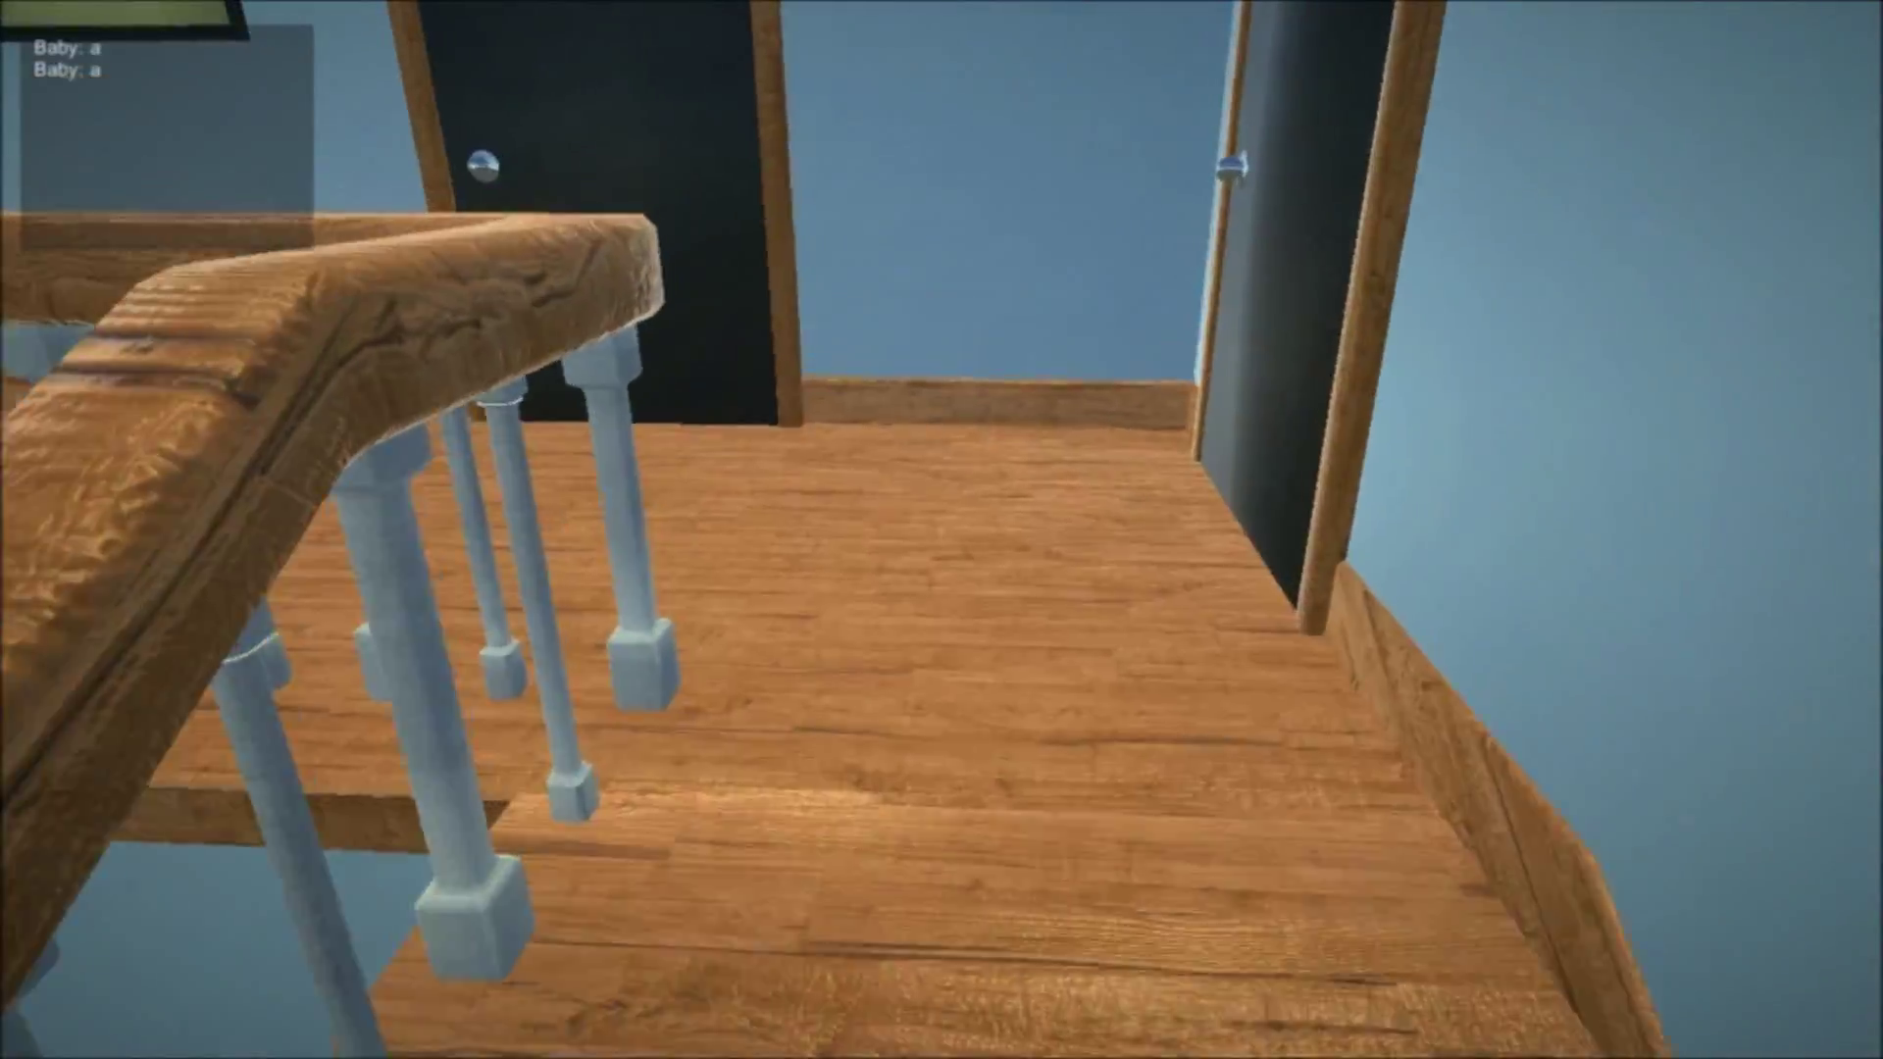
{"action": "key", "text": "w"}
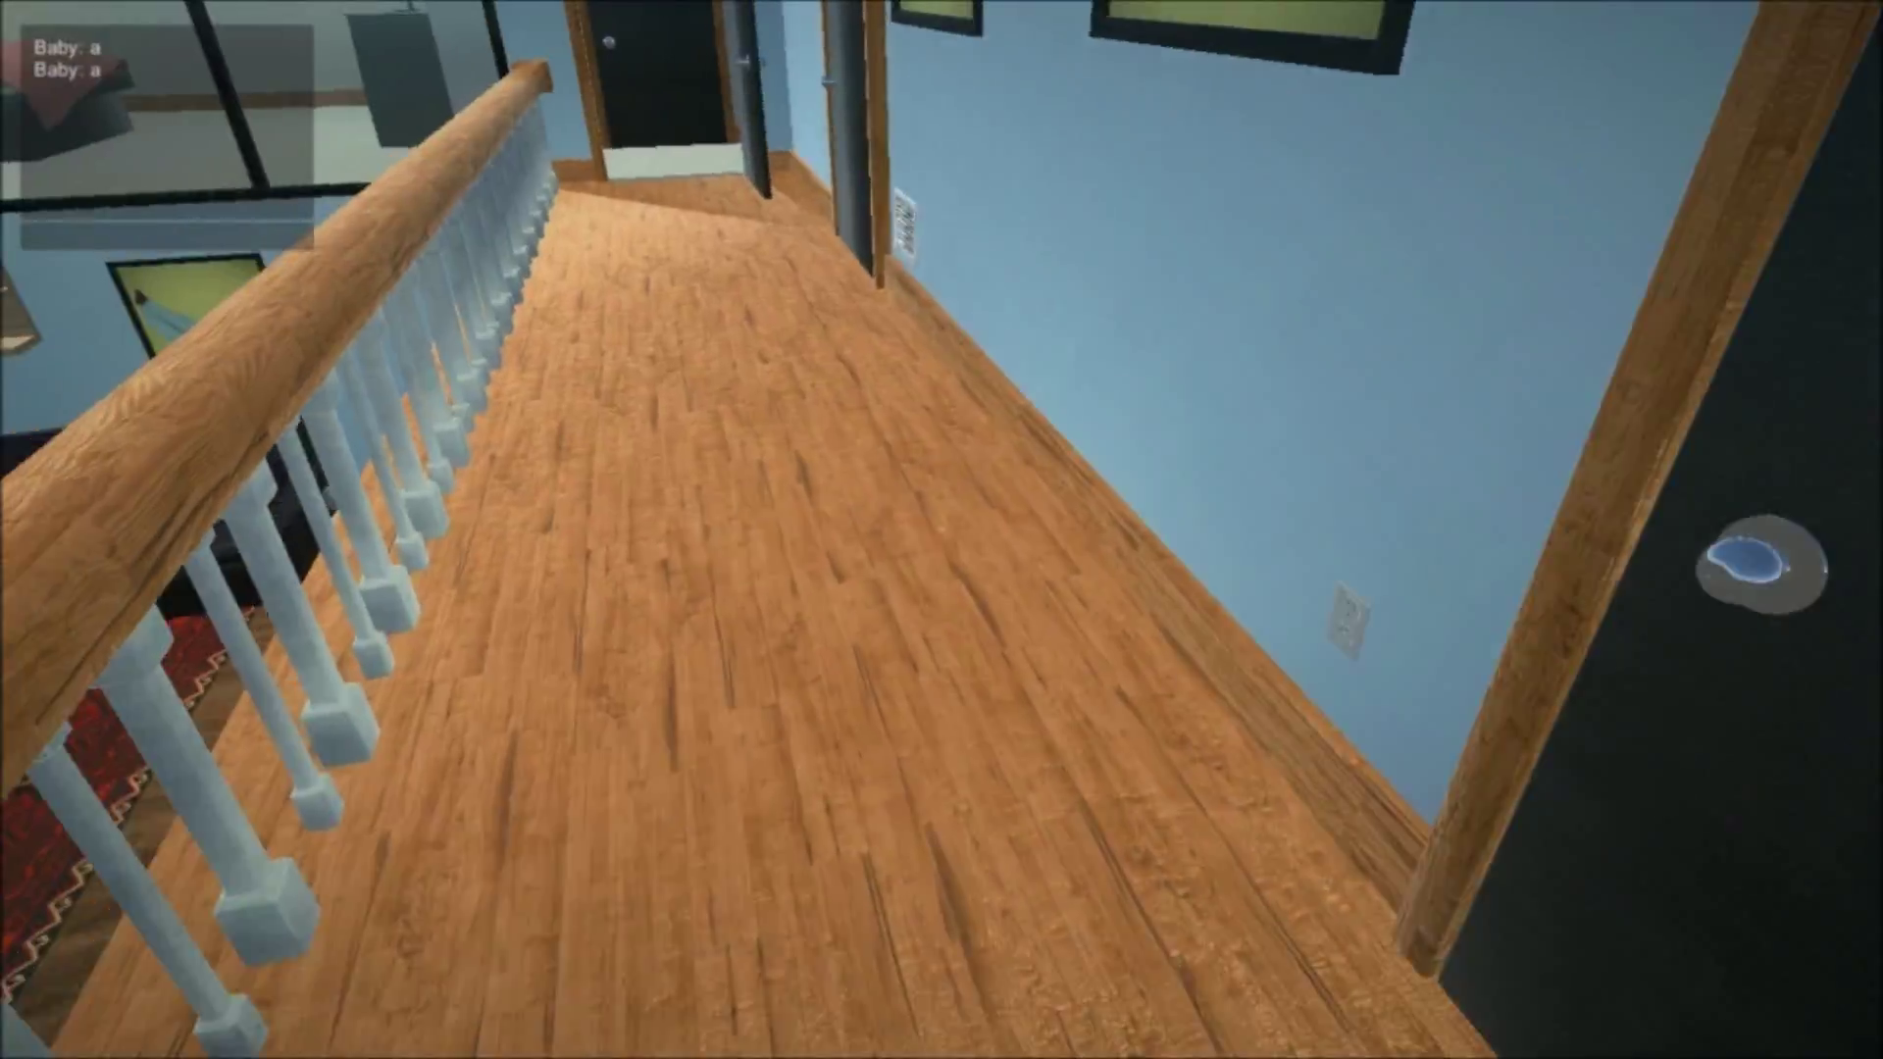
{"action": "key", "text": "w"}
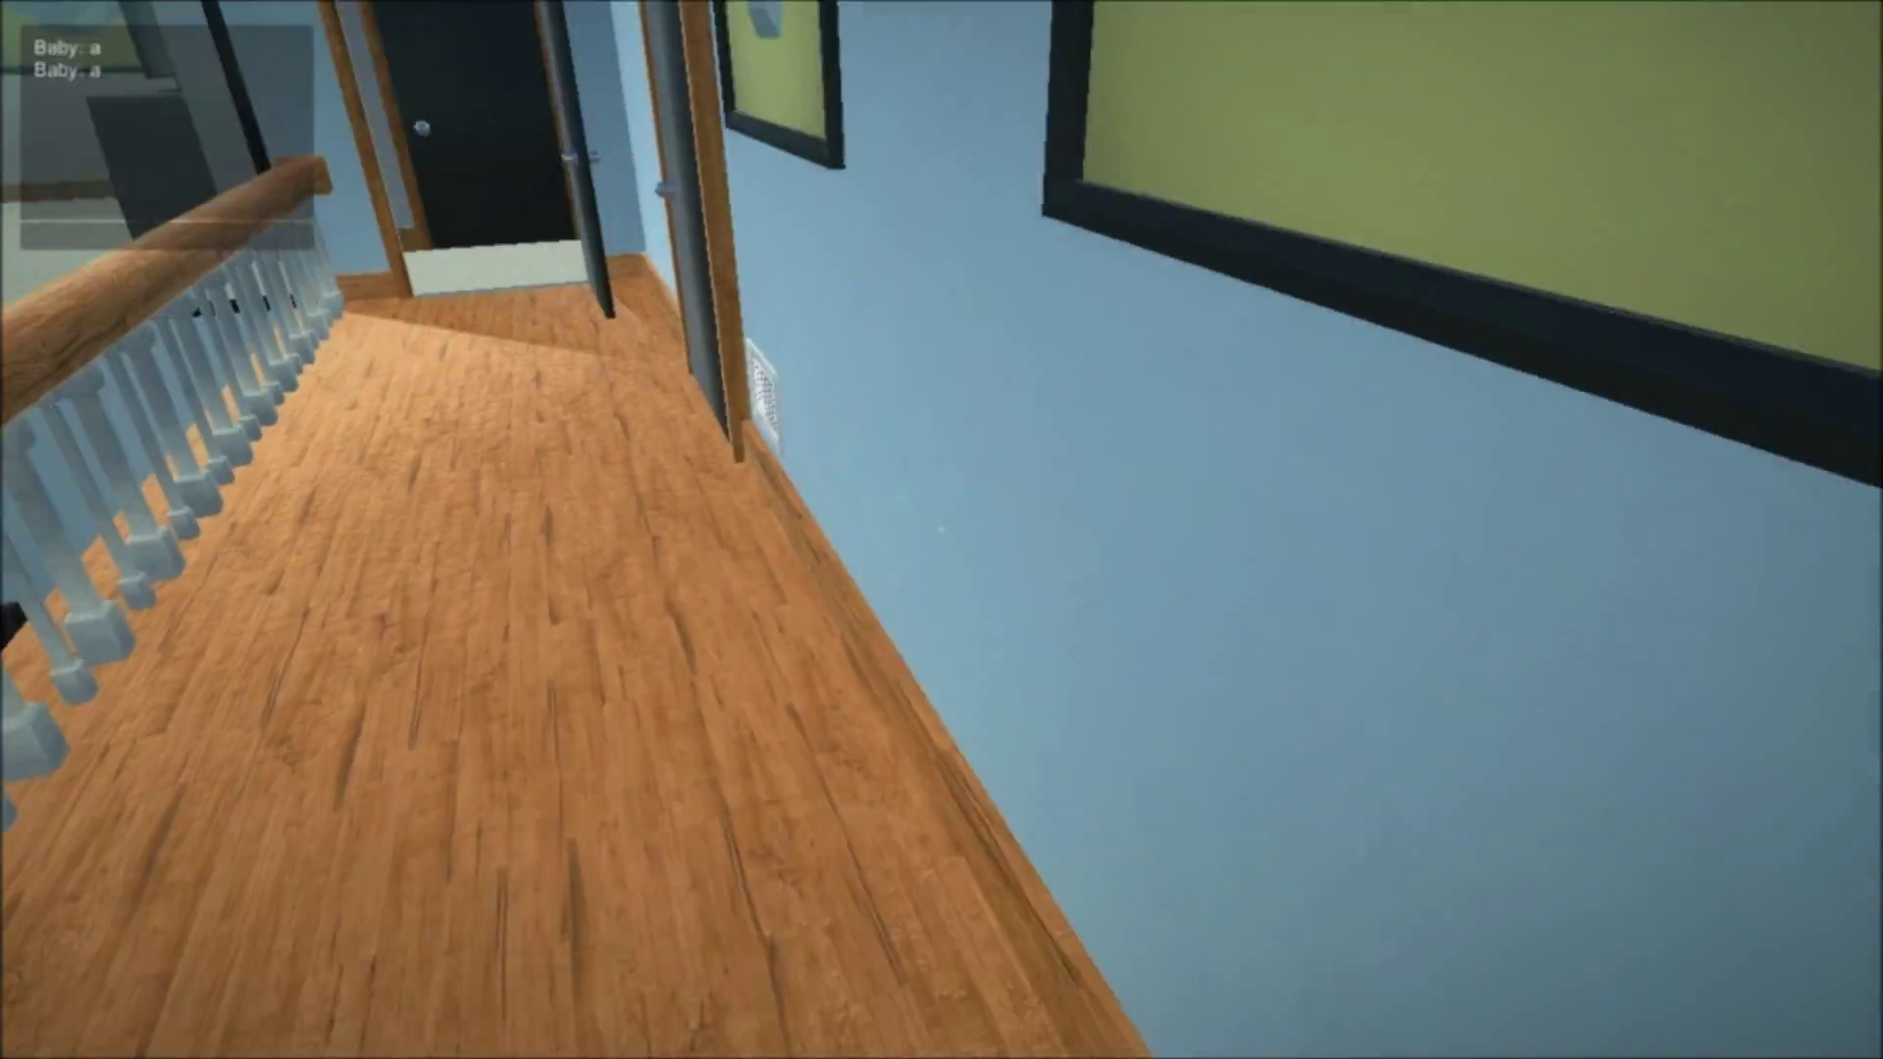
{"action": "key", "text": "w"}
{"action": "key", "text": "w"}
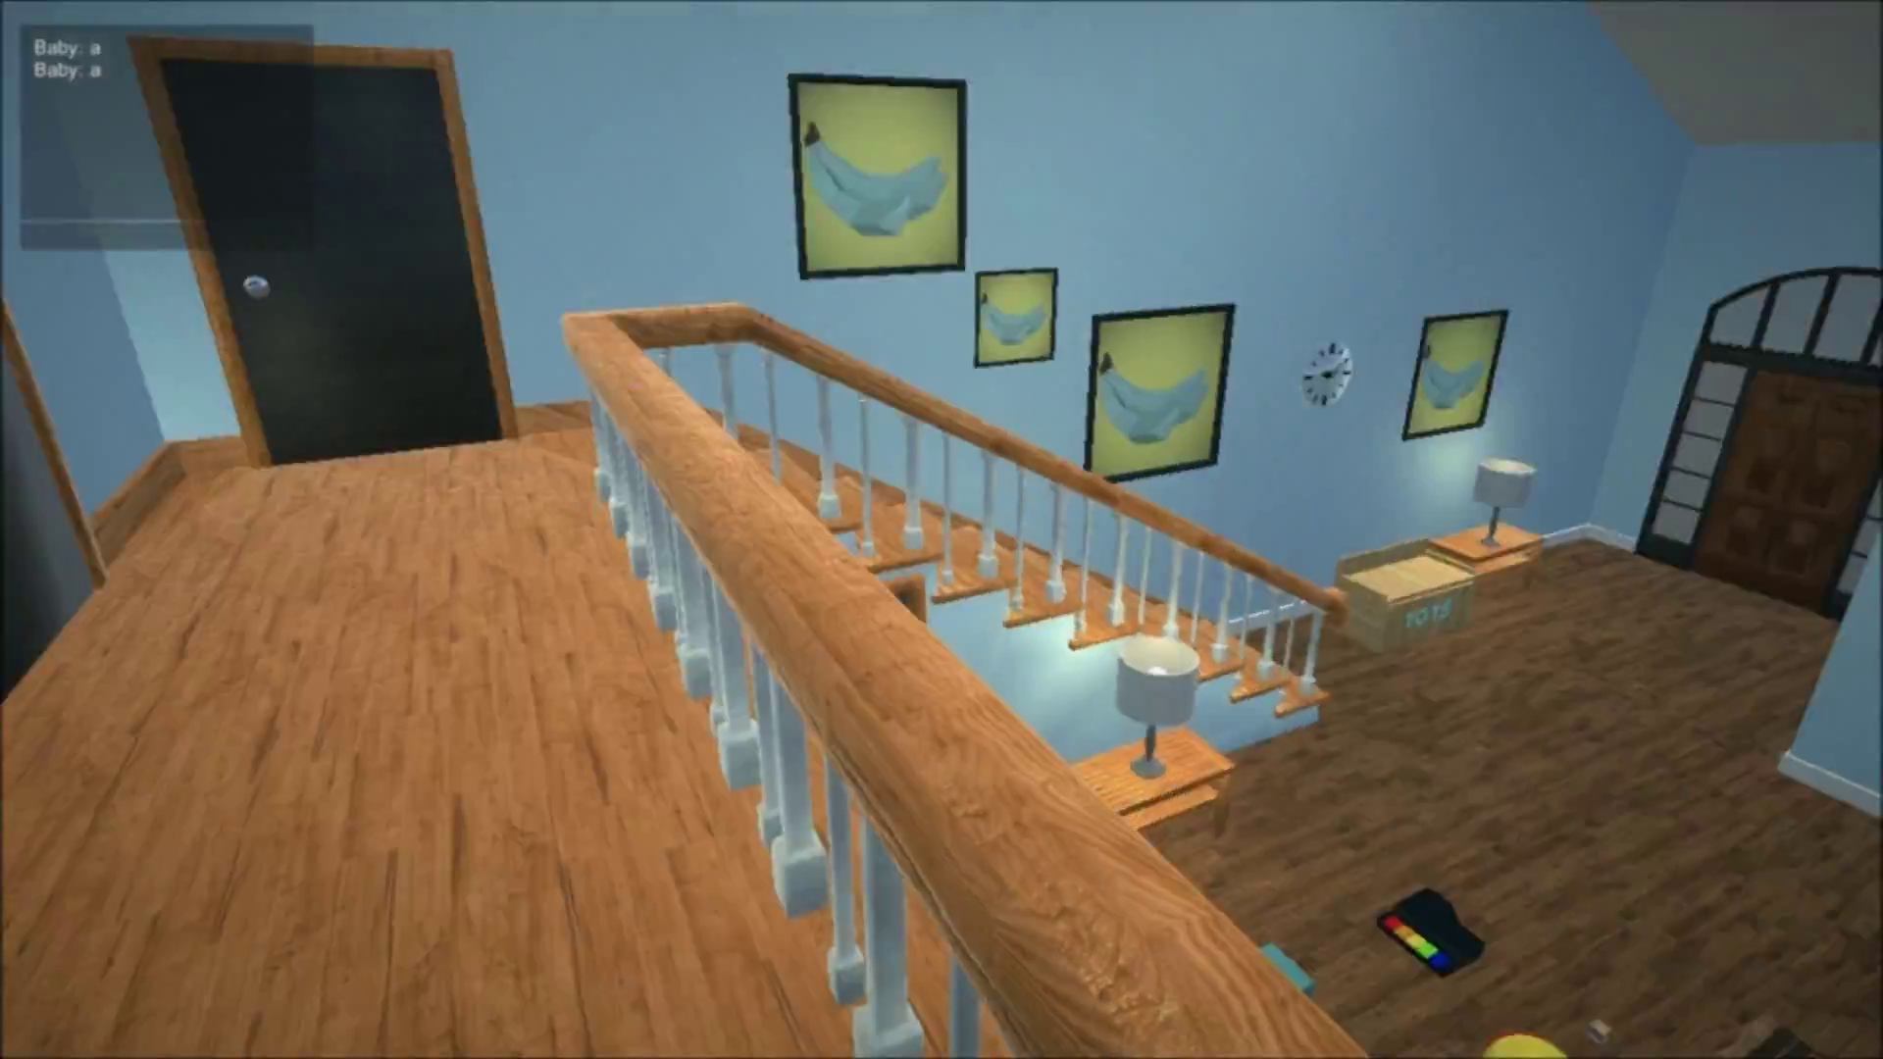
{"action": "key", "text": "w"}
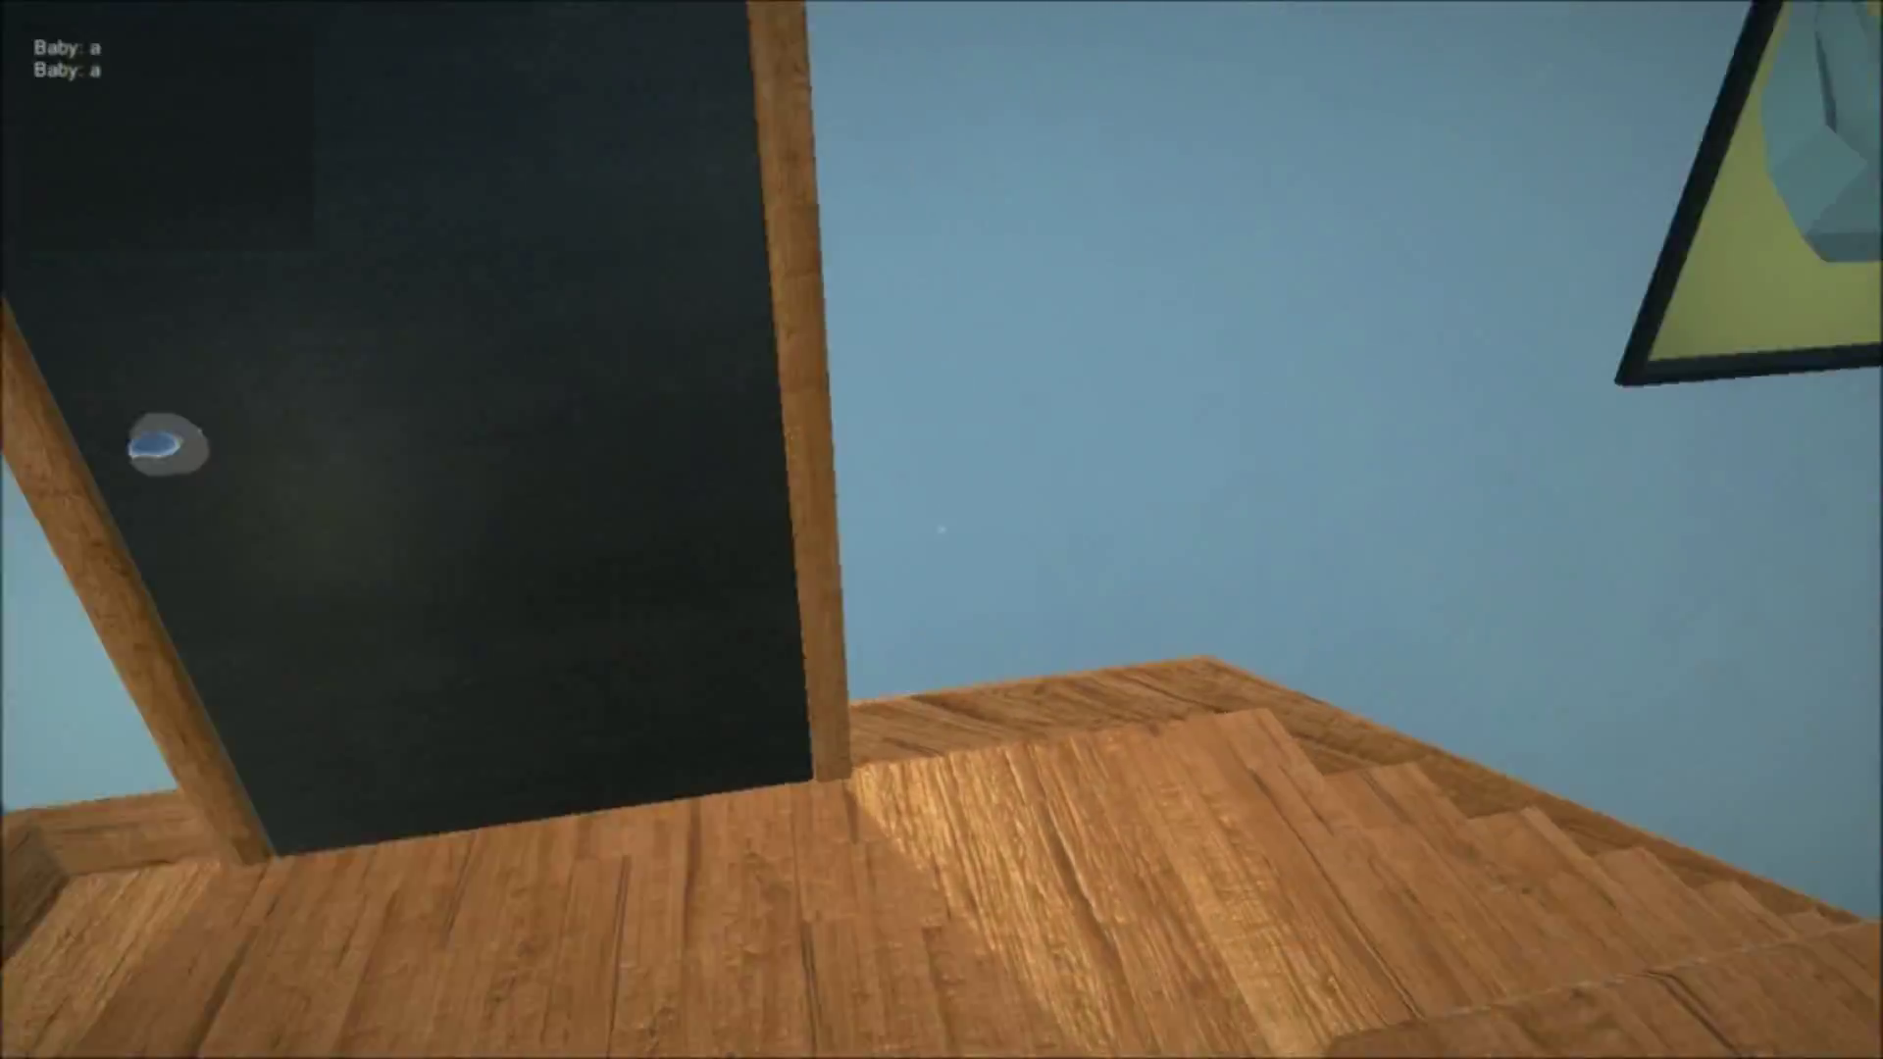
{"action": "key", "text": "w"}
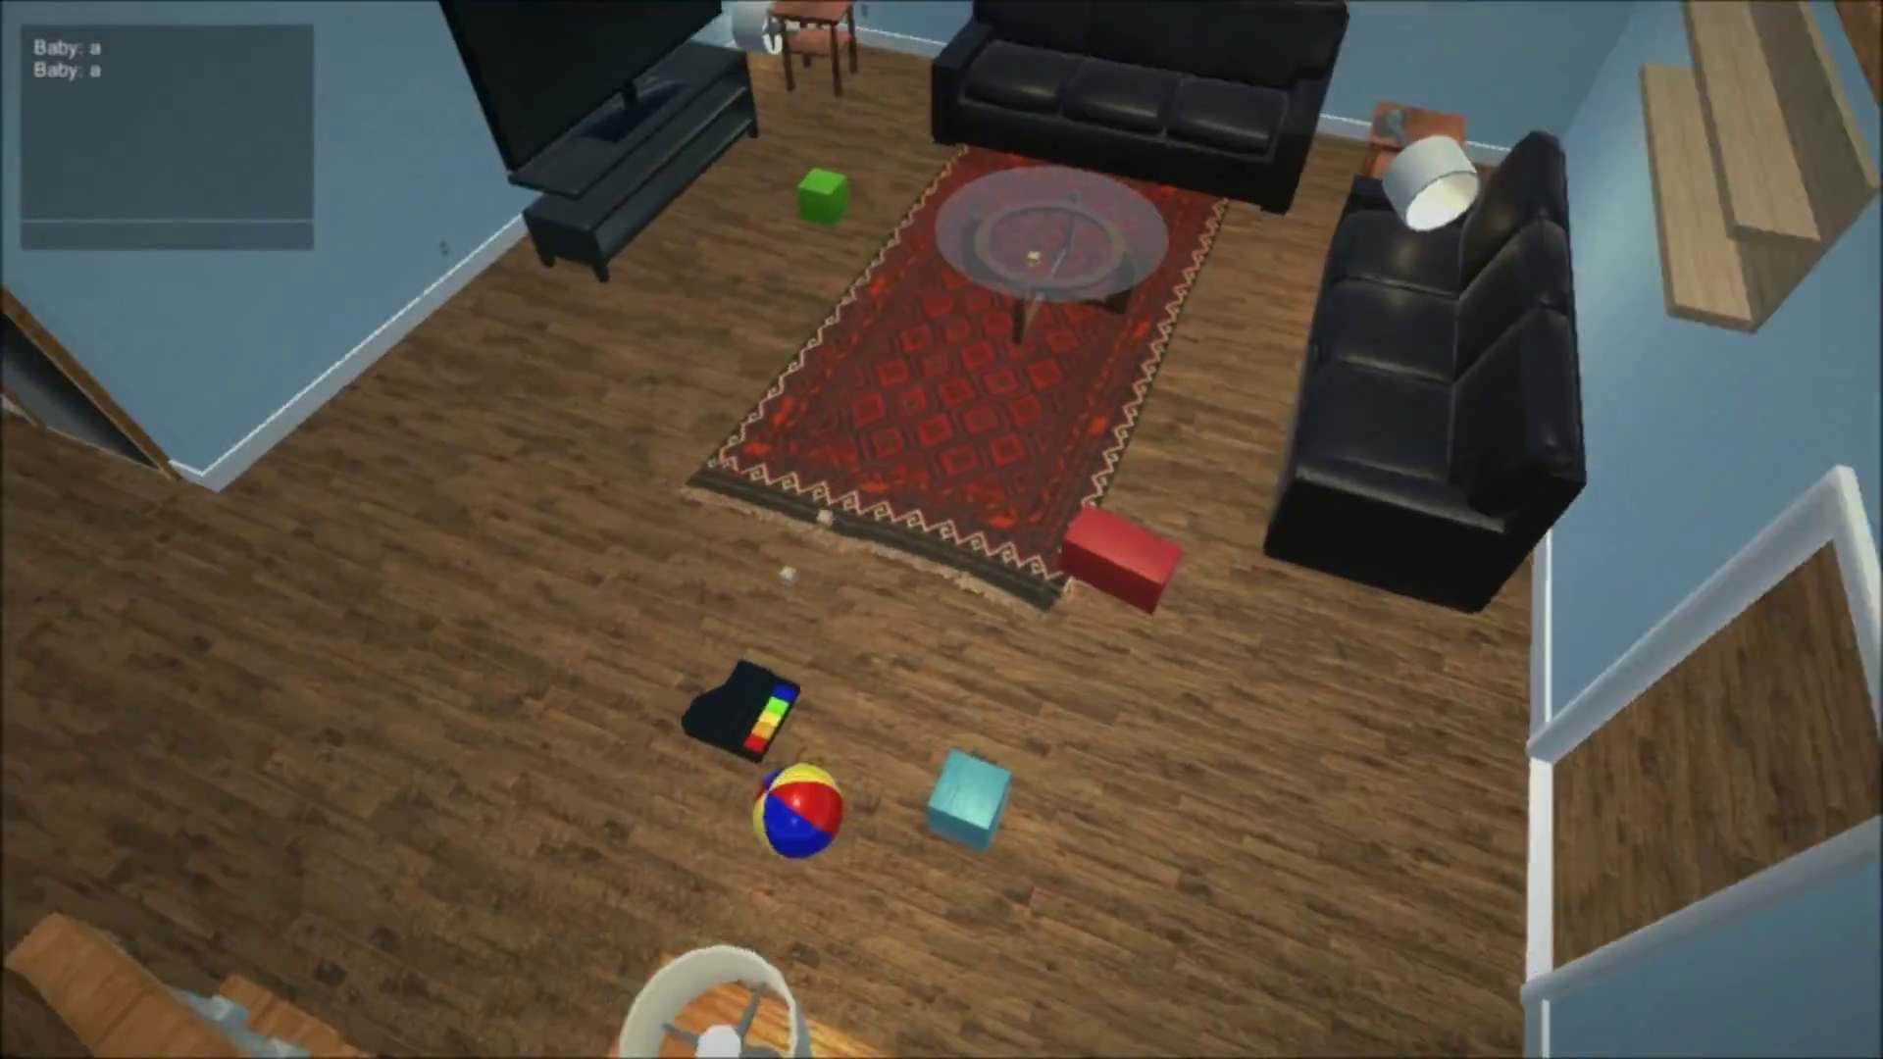
{"action": "key", "text": "w"}
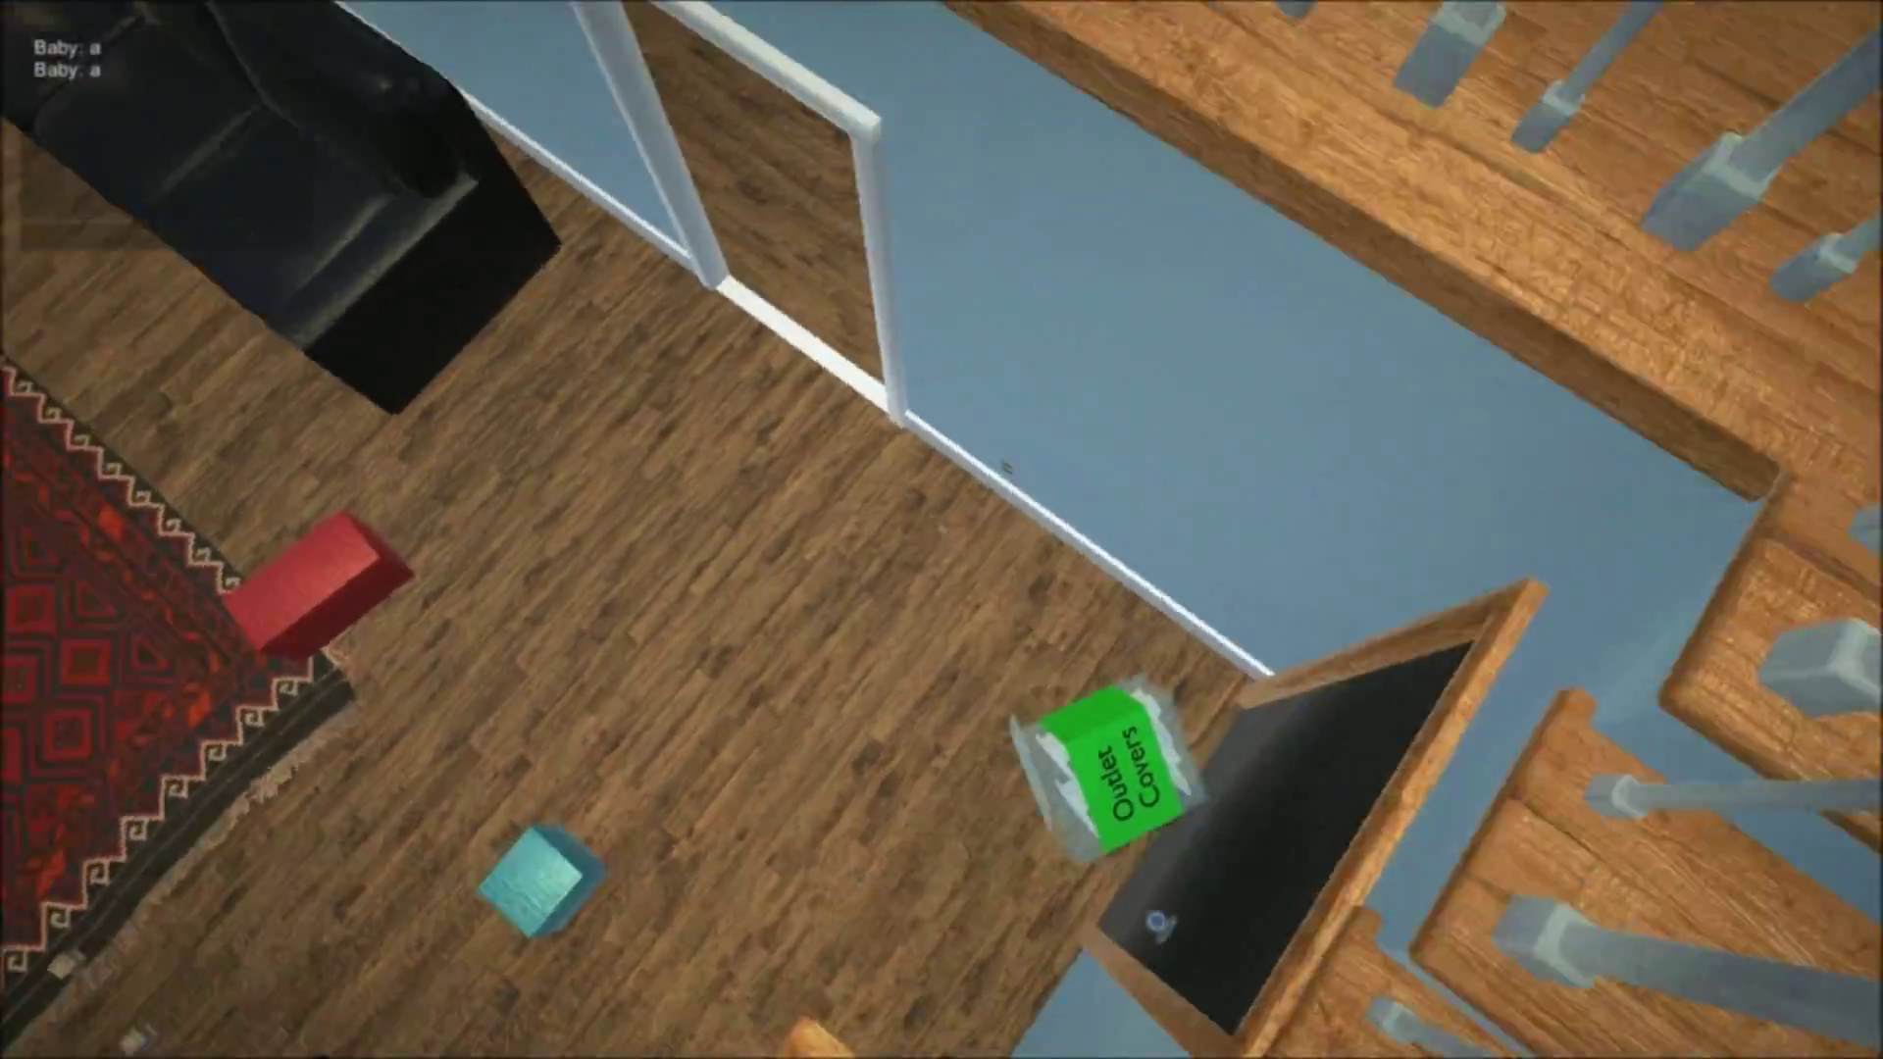
{"action": "key", "text": "w"}
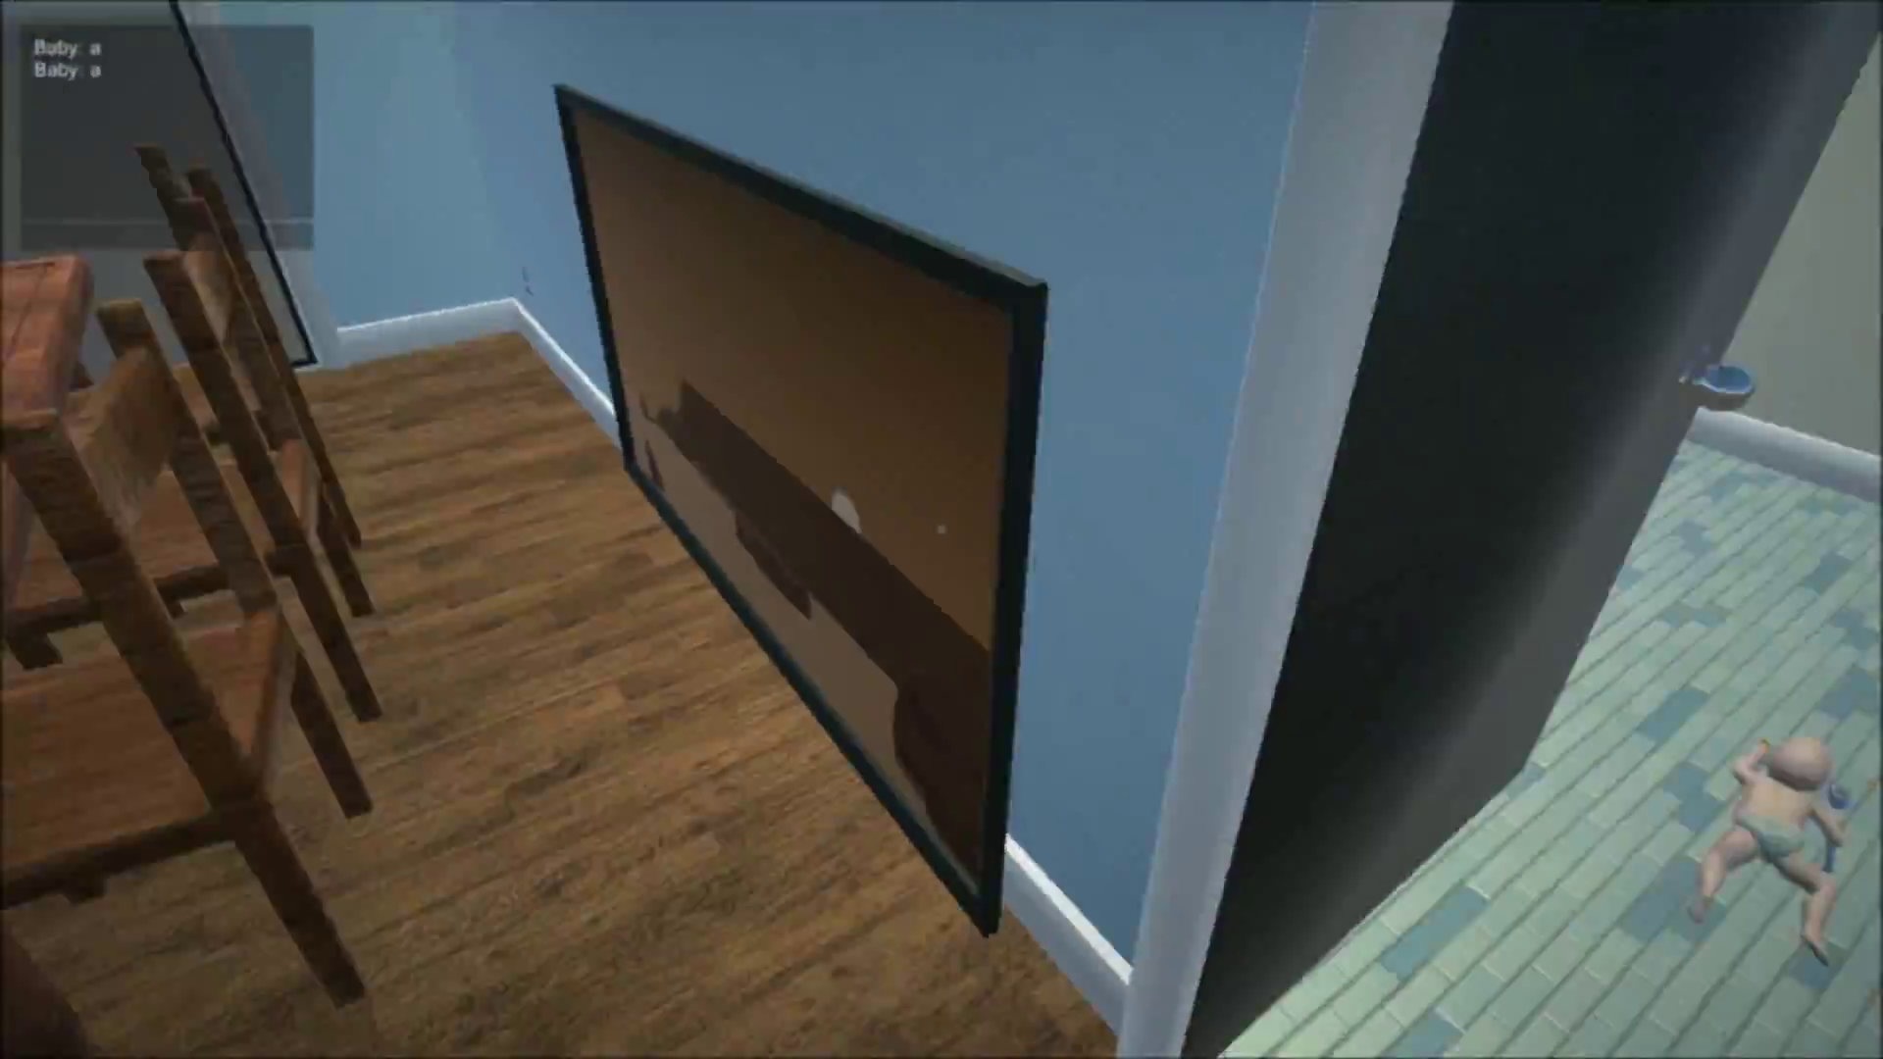
Shut the bathroom door and grab the fork beside the baby at the vanity
{"action": "key", "text": "e"}
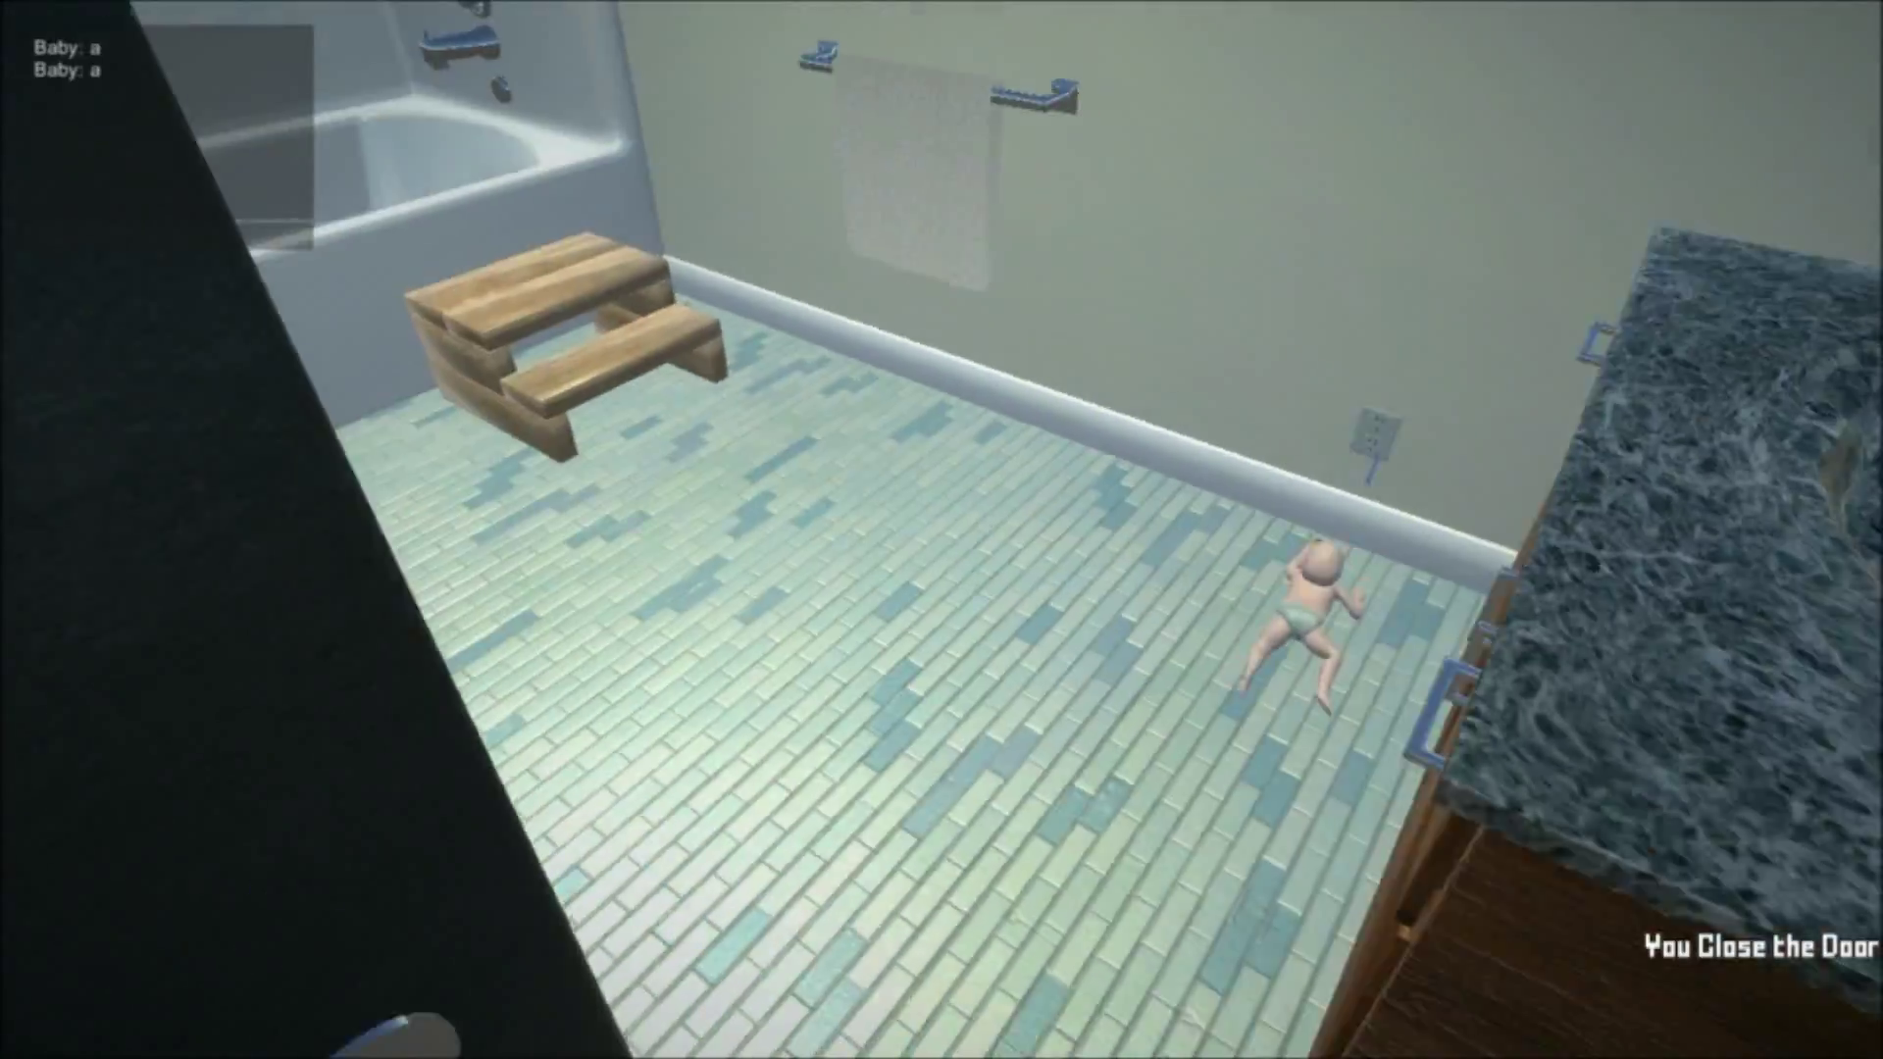
{"action": "key", "text": "w"}
{"action": "key", "text": "s"}
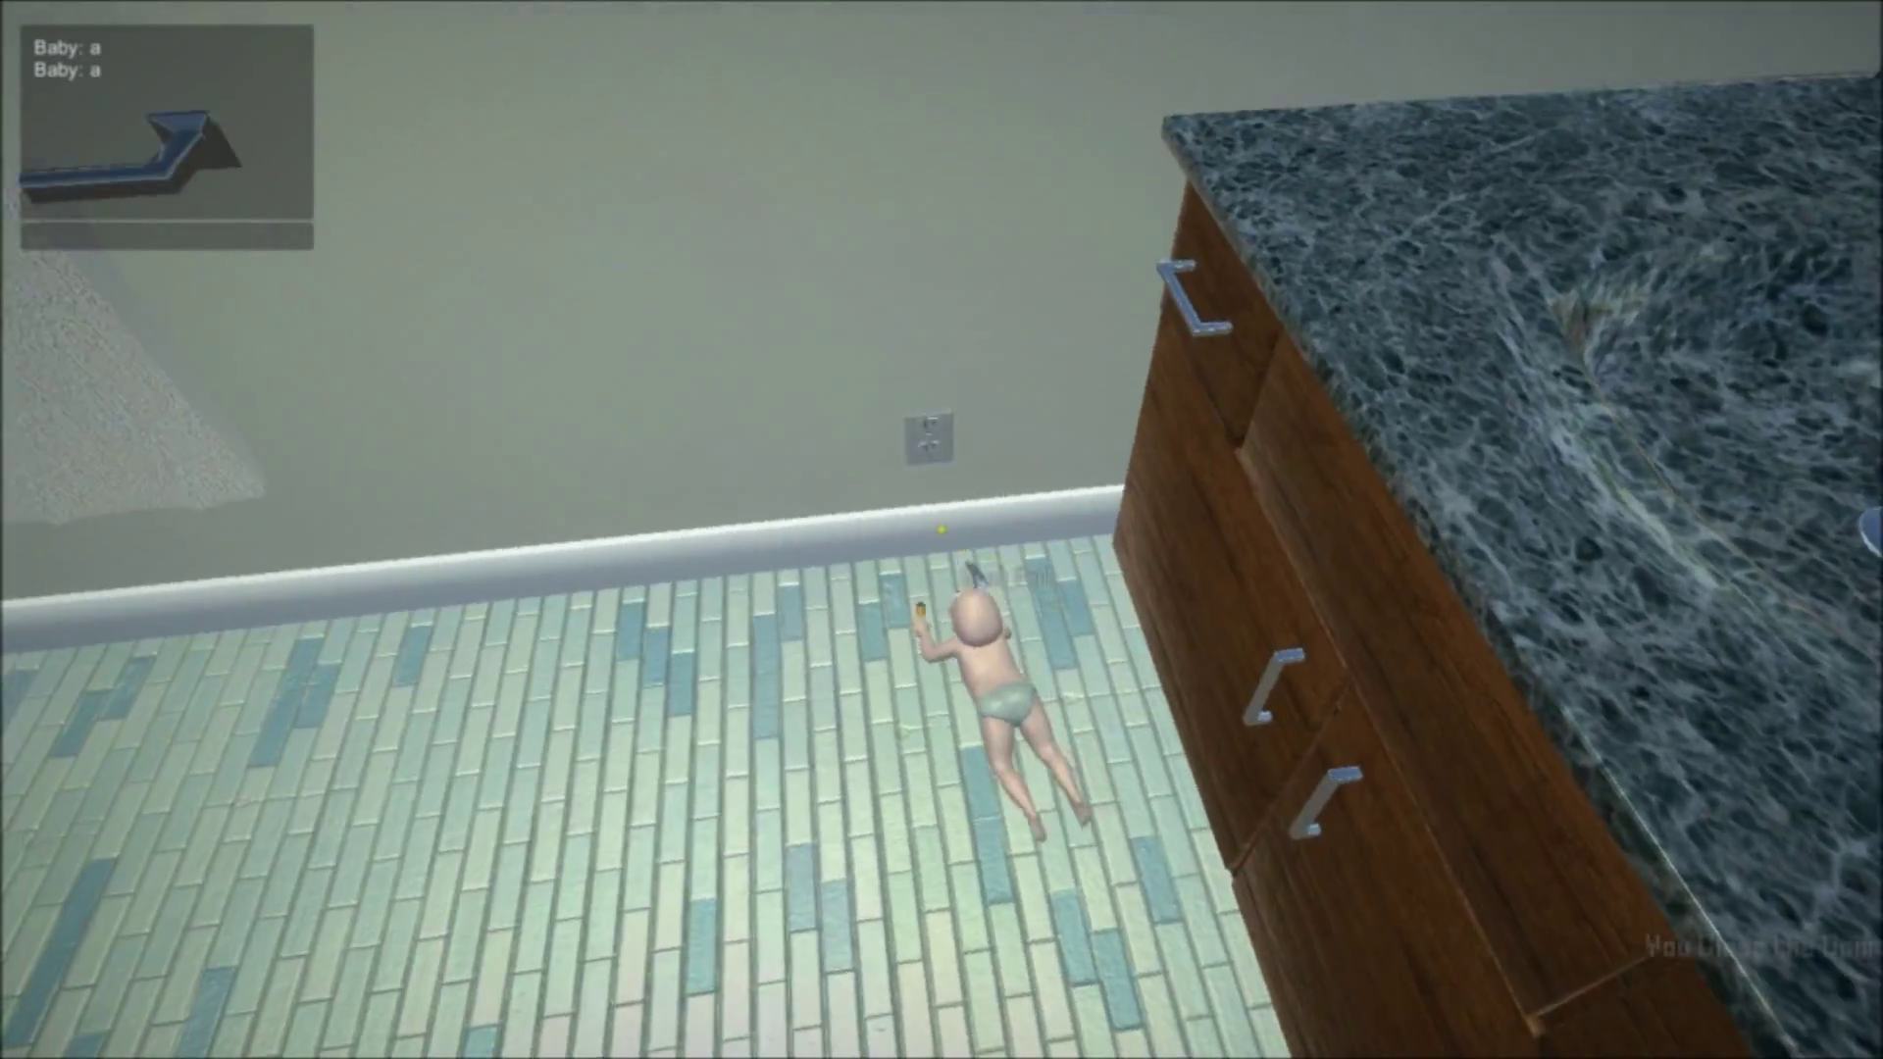
{"action": "key", "text": "w"}
{"action": "key", "text": "e"}
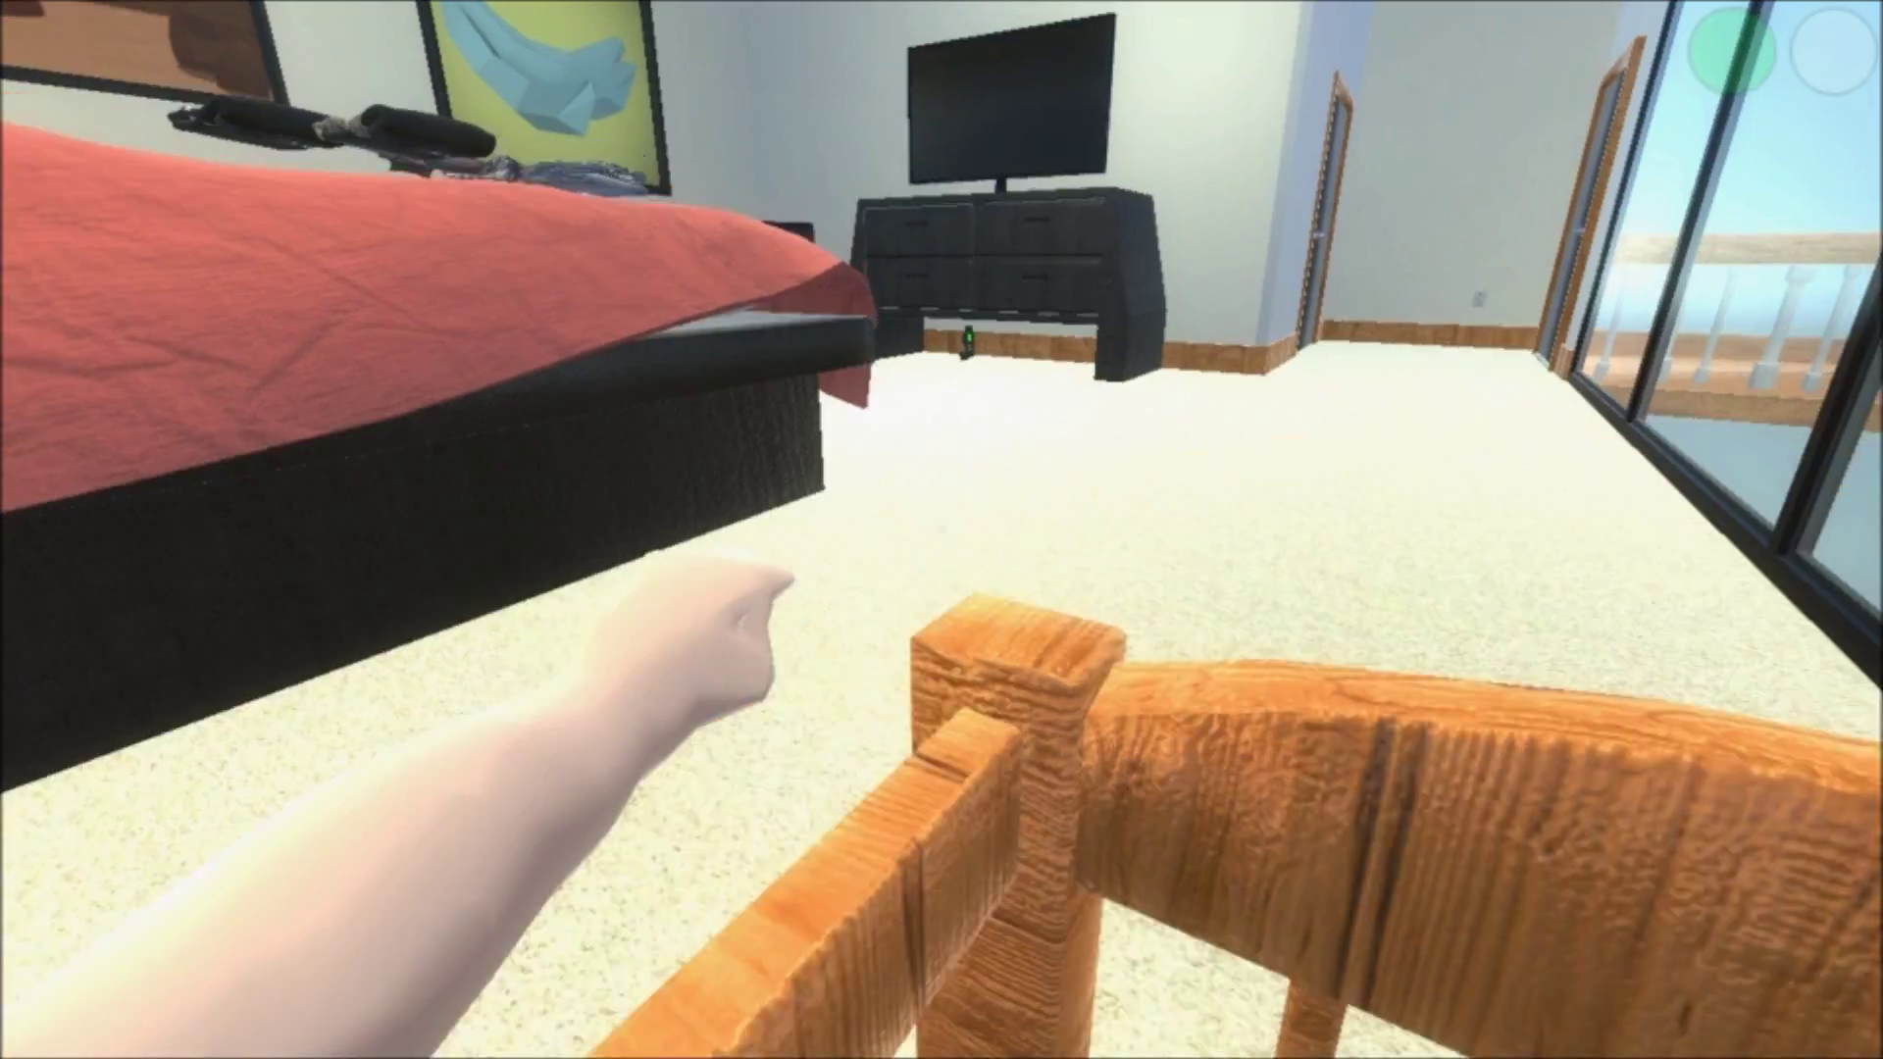
Crawl past the chair, bed, nightstand and dad toward the bedroom dresser
{"action": "key", "text": "w"}
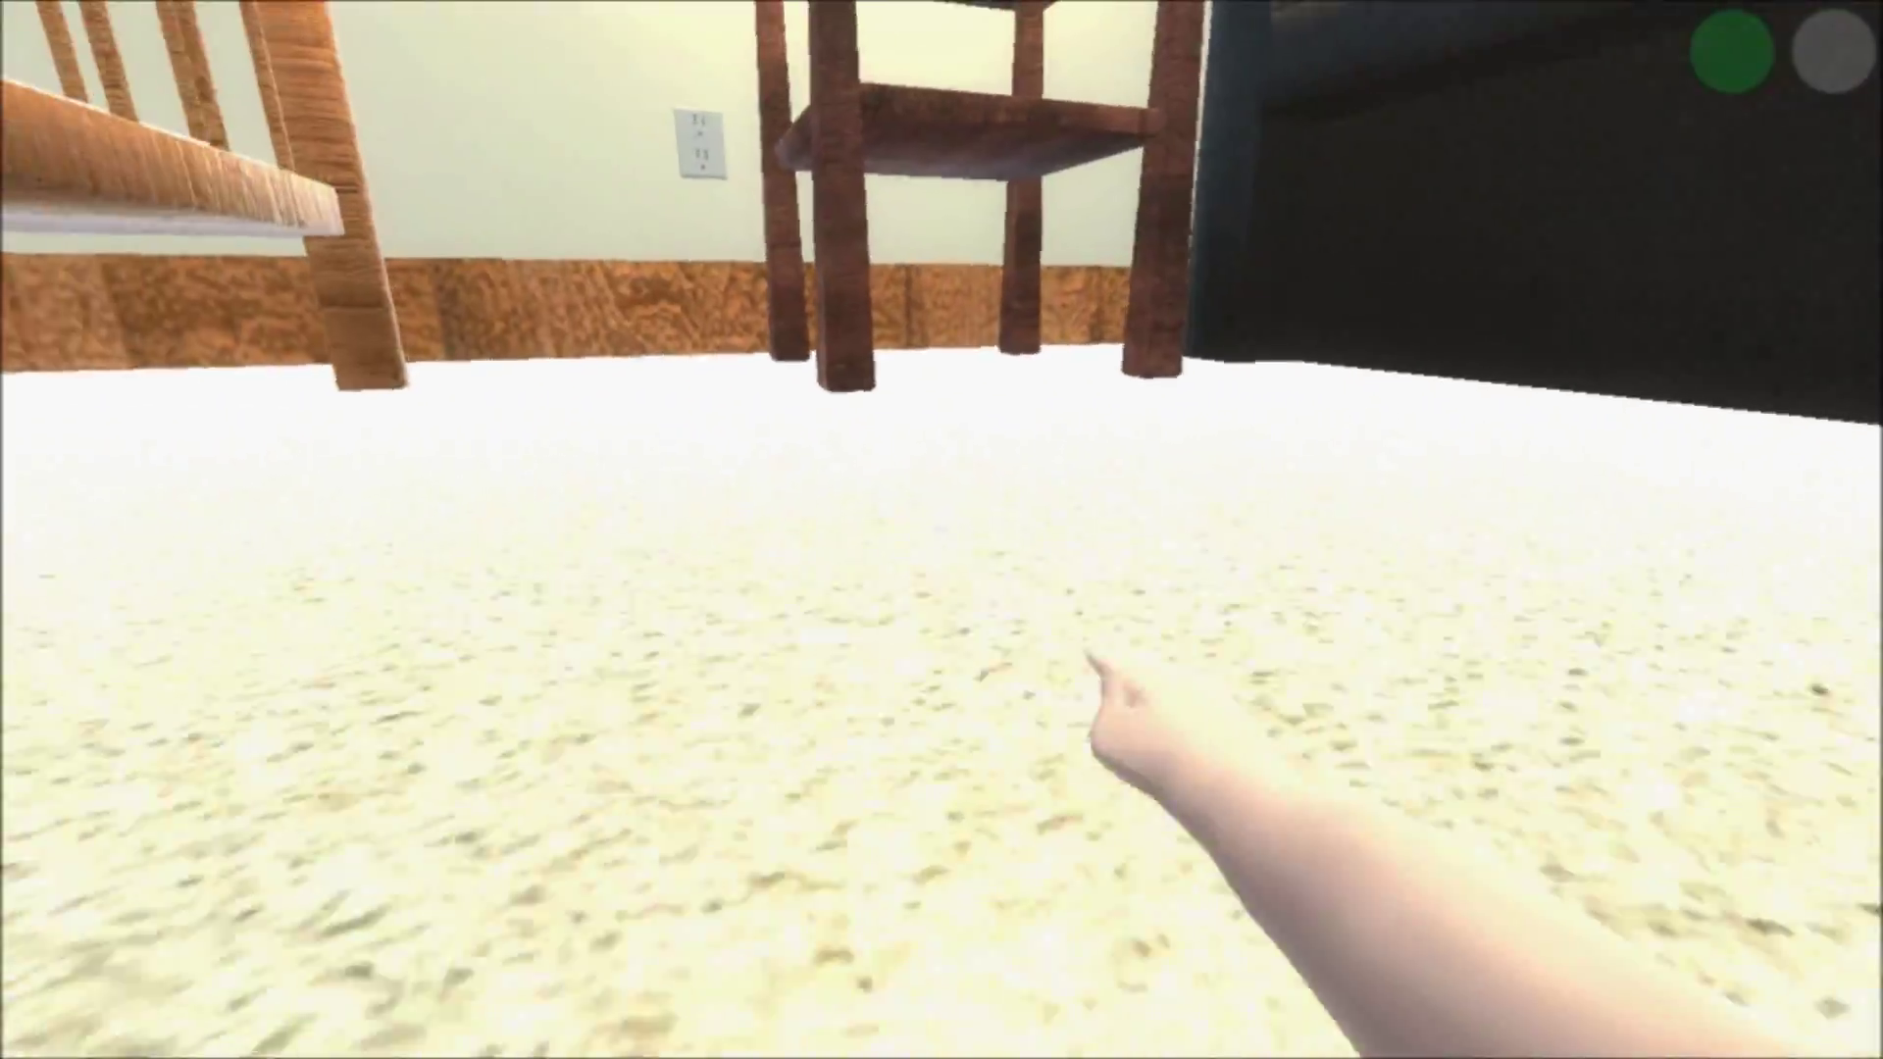
{"action": "key", "text": "w"}
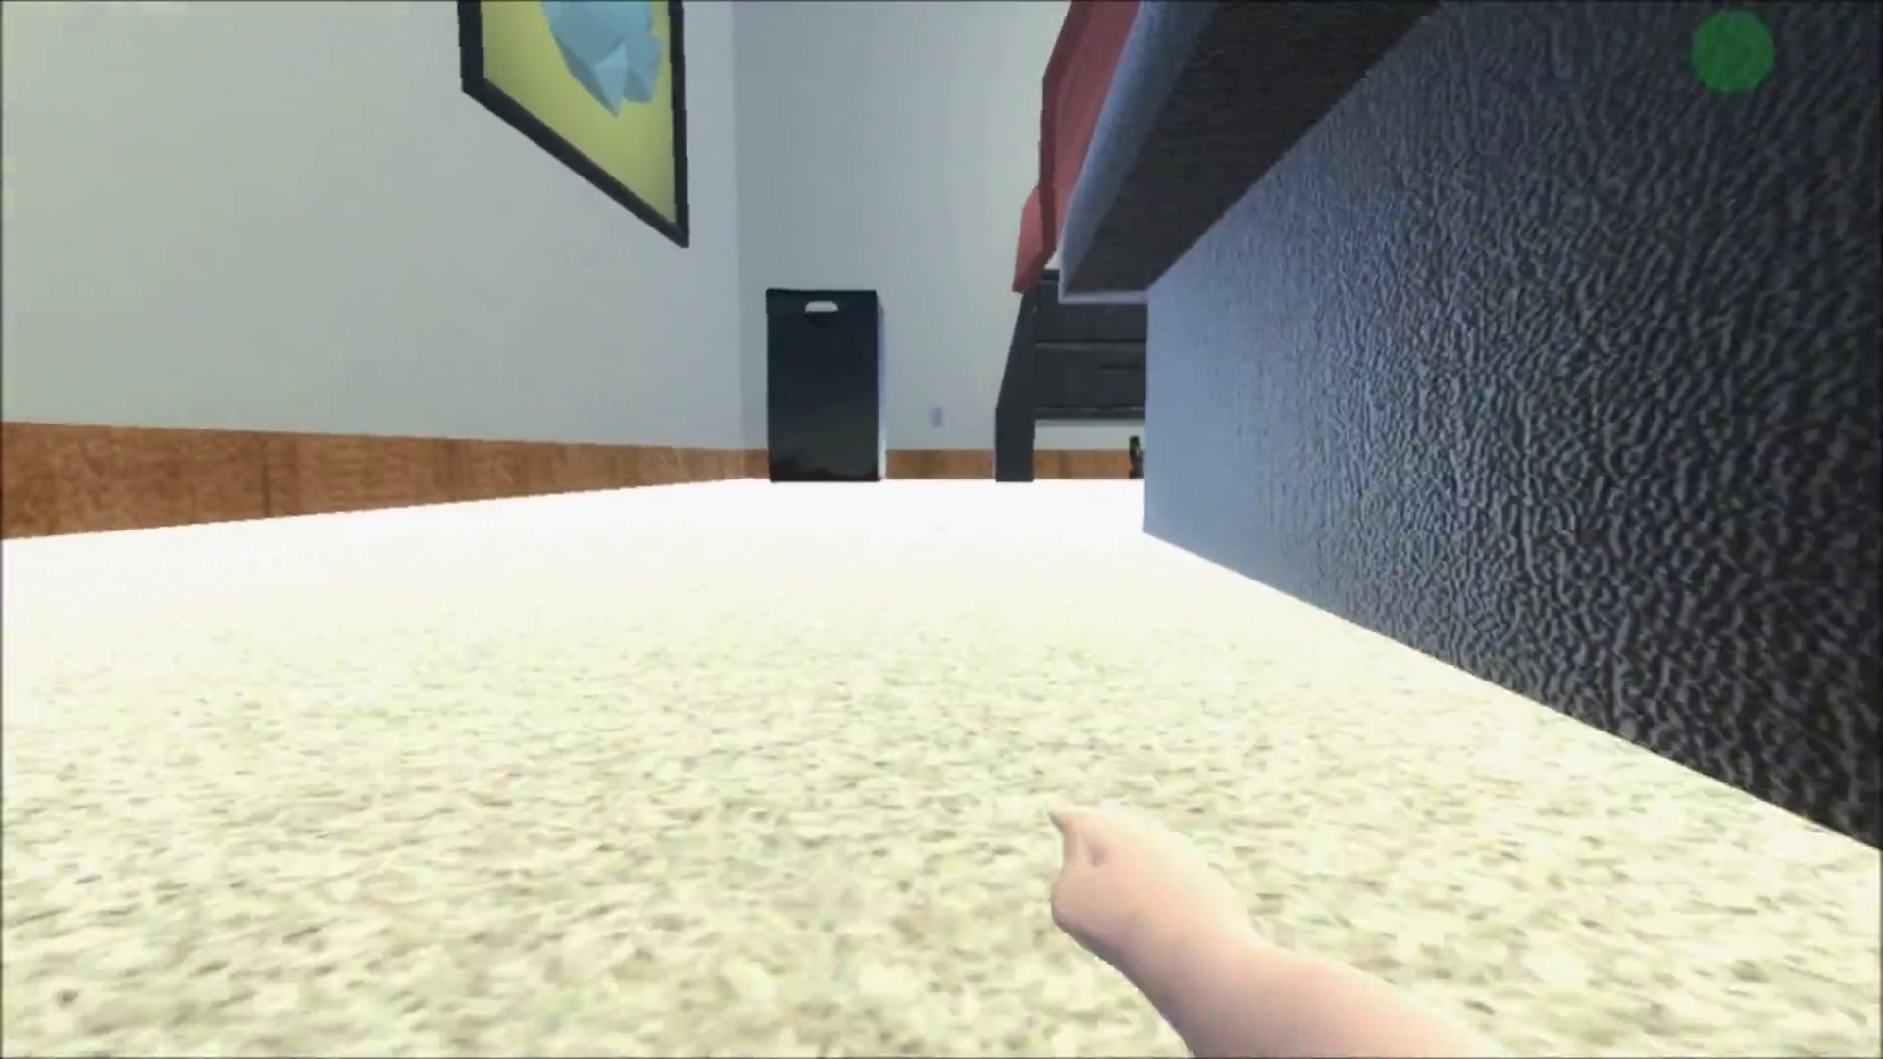
{"action": "key", "text": "w"}
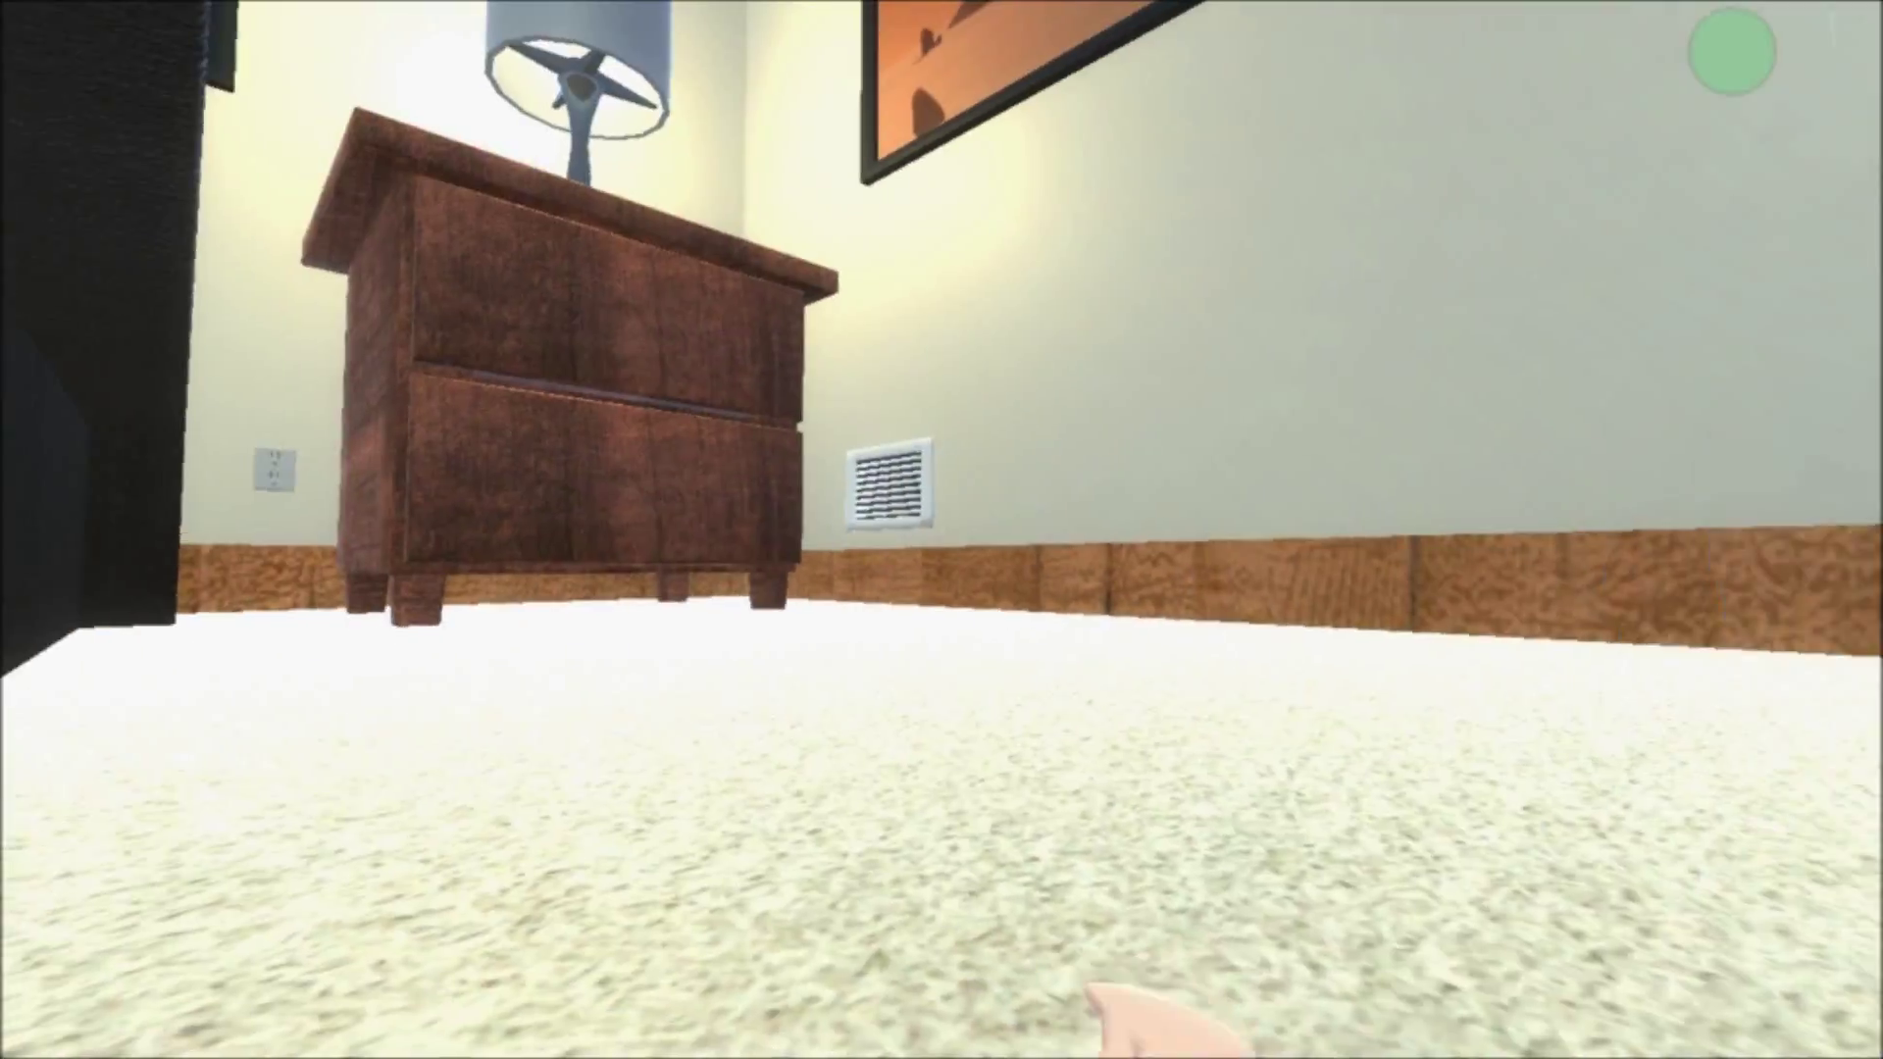
{"action": "key", "text": "d"}
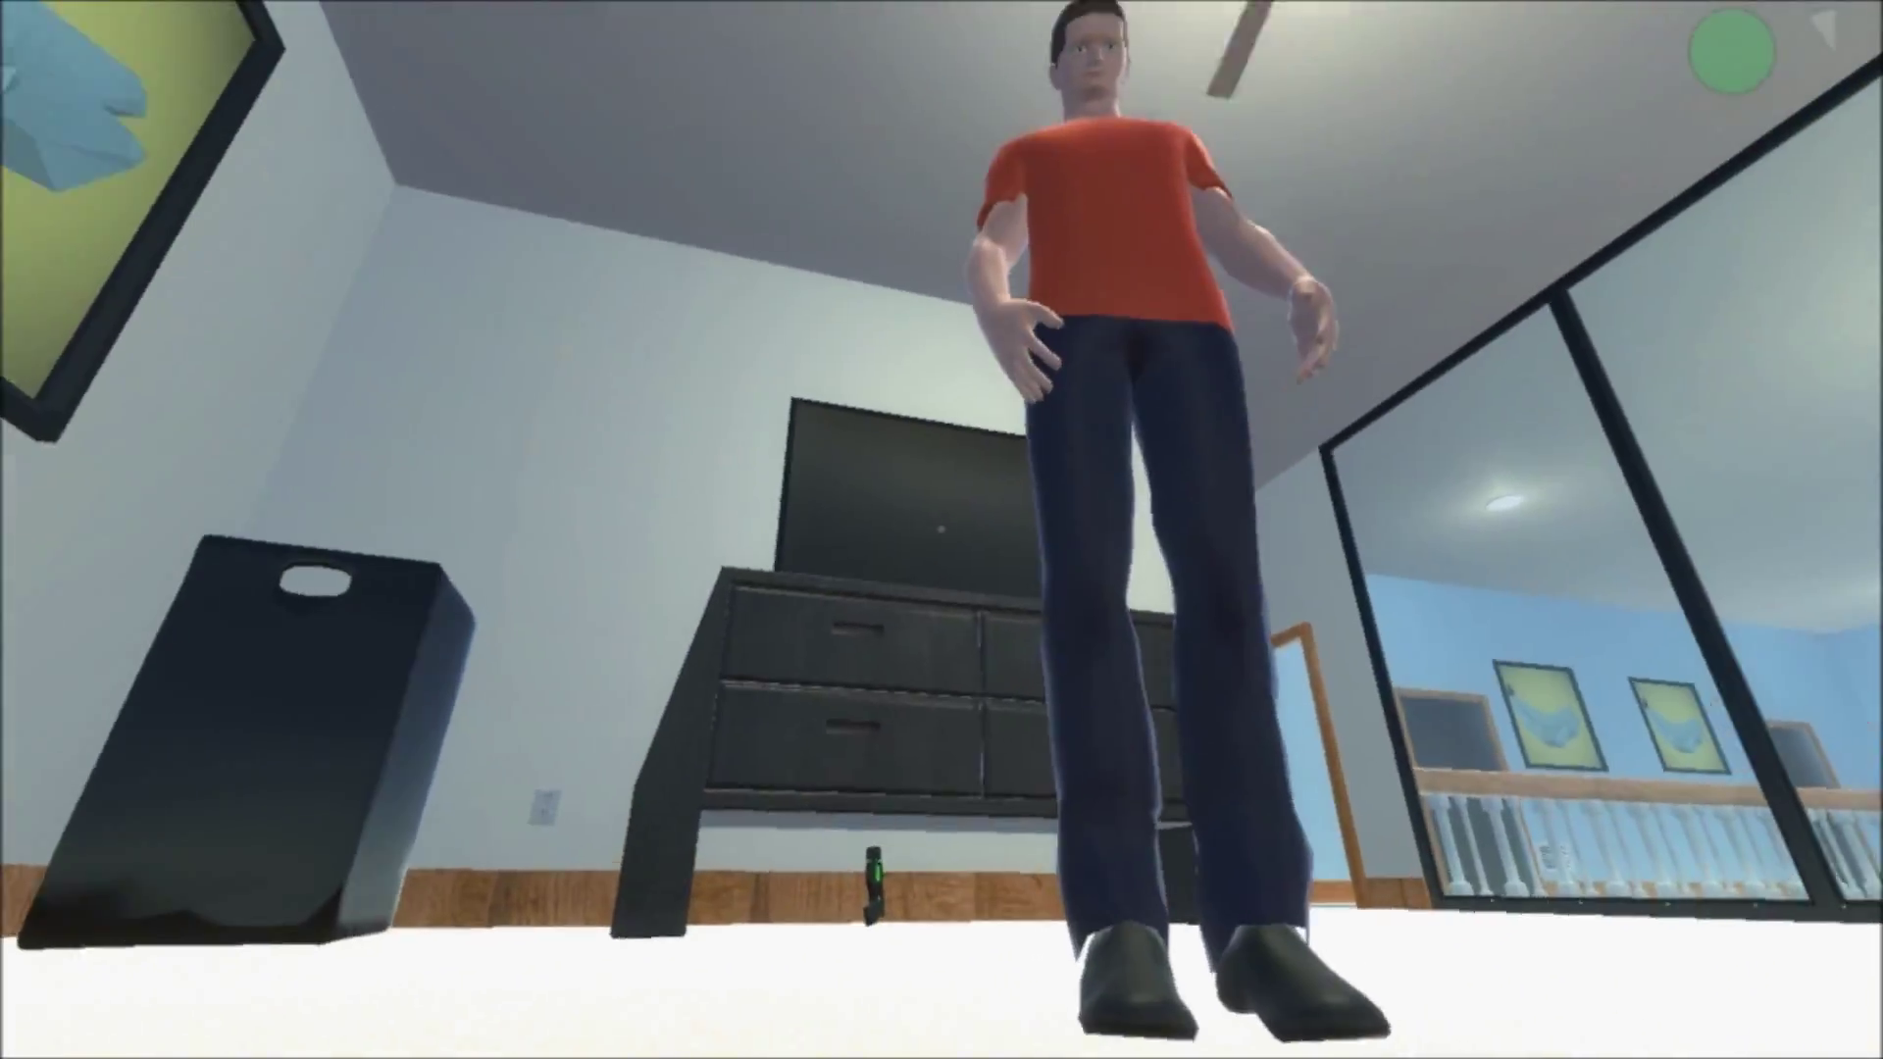
{"action": "key", "text": "w"}
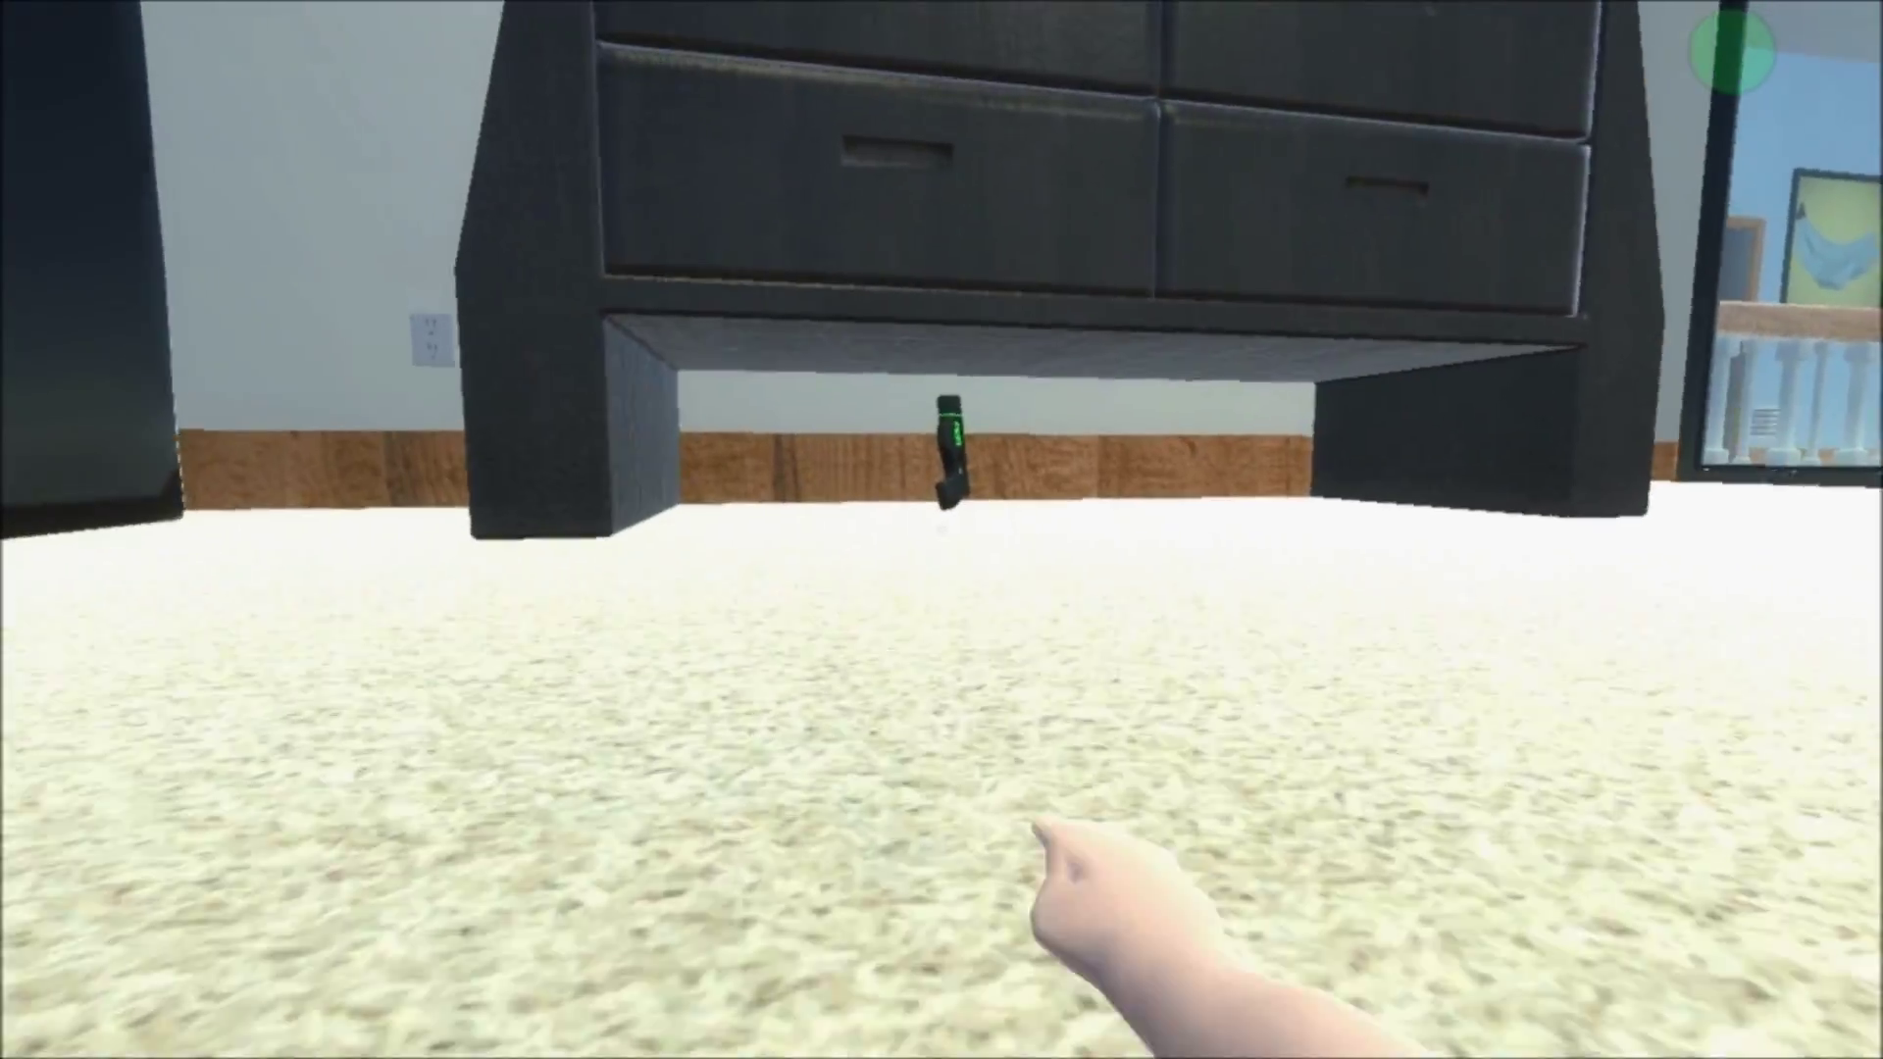
{"action": "key", "text": "w"}
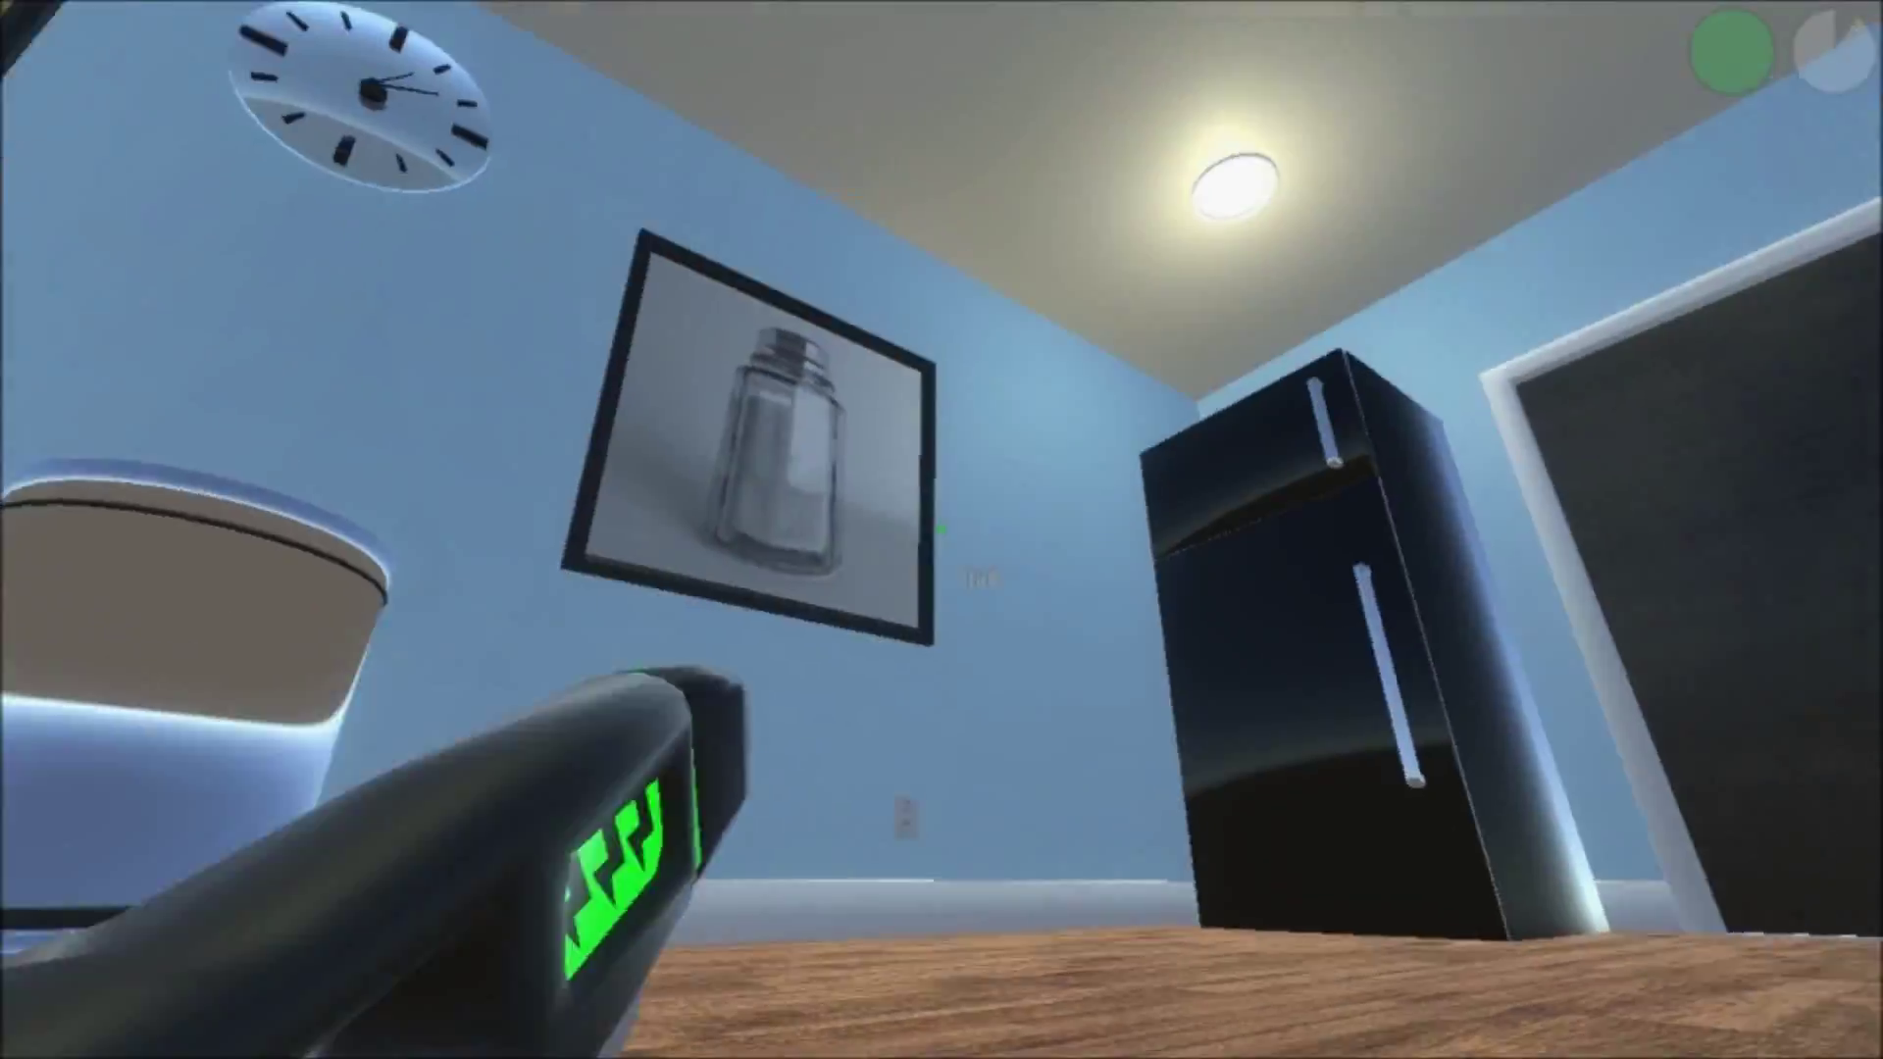
Open a kitchen cabinet, then check inside the fridge and close it
{"action": "left_click", "coordinate": [941, 530]}
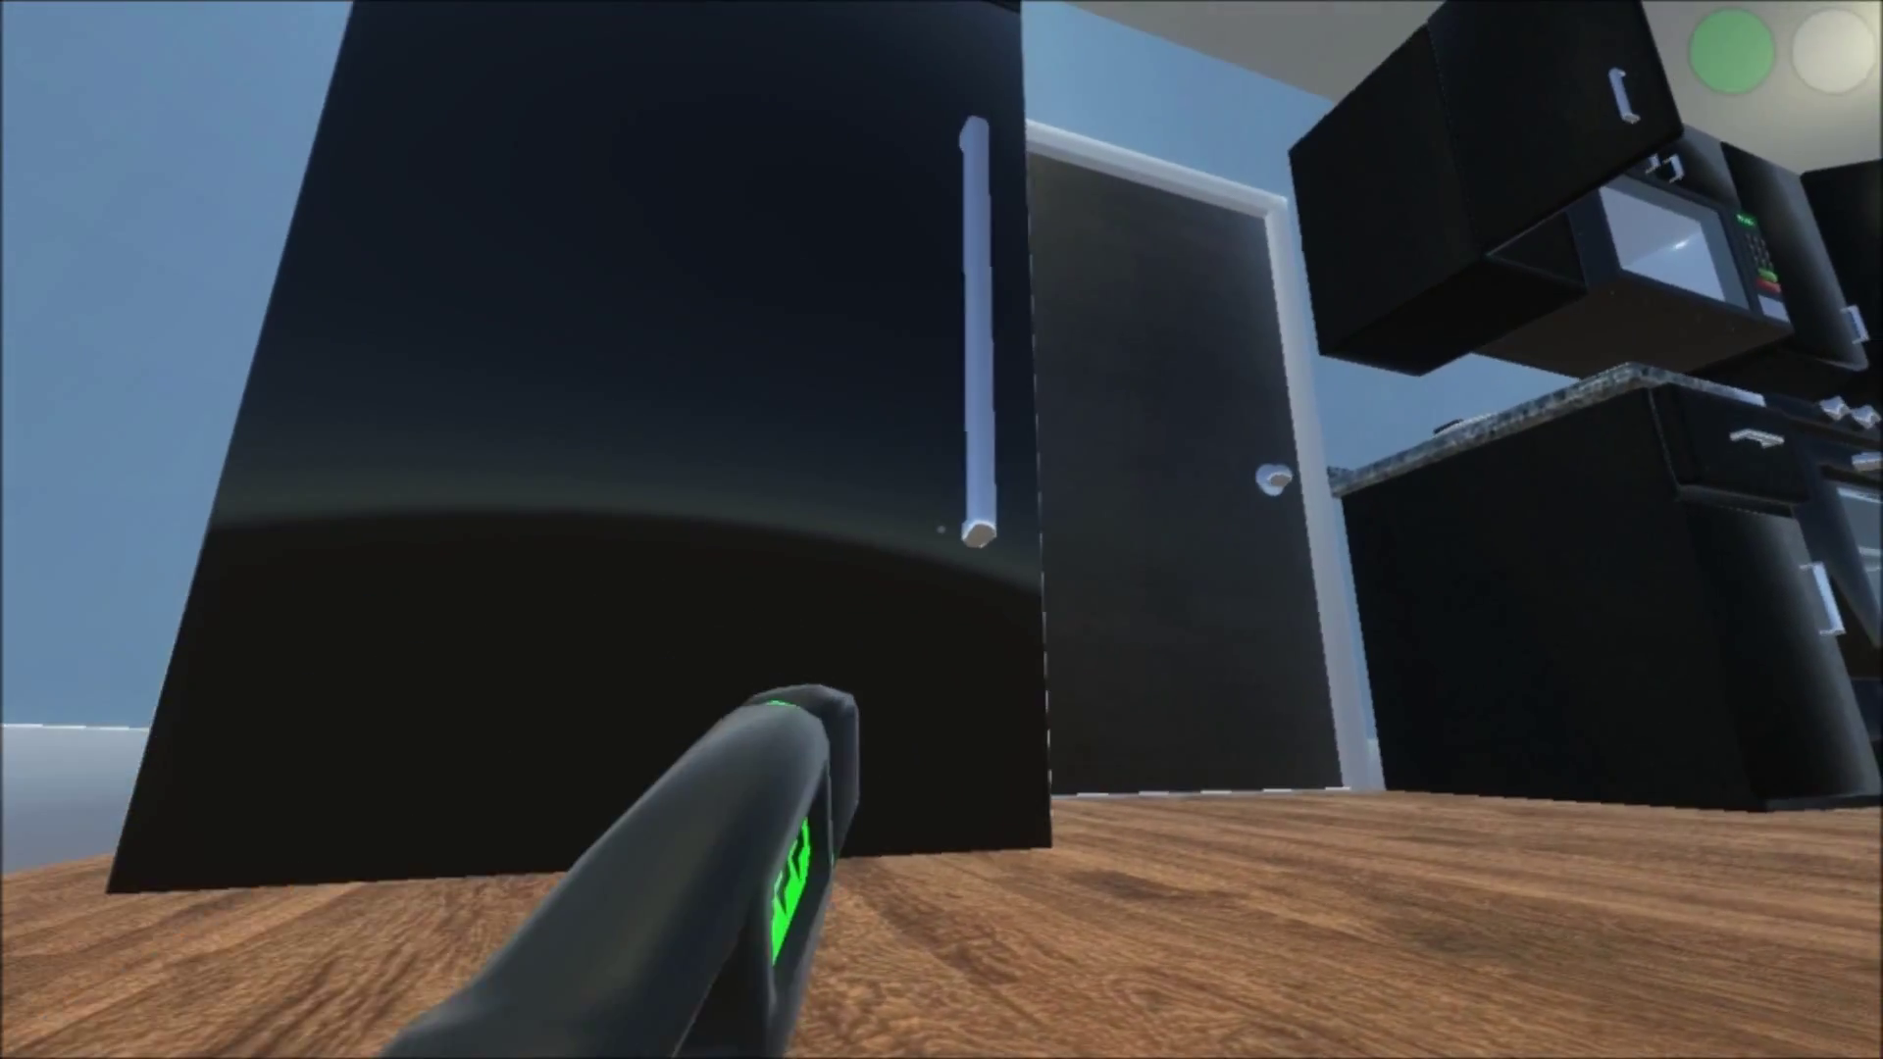
{"action": "key", "text": "e"}
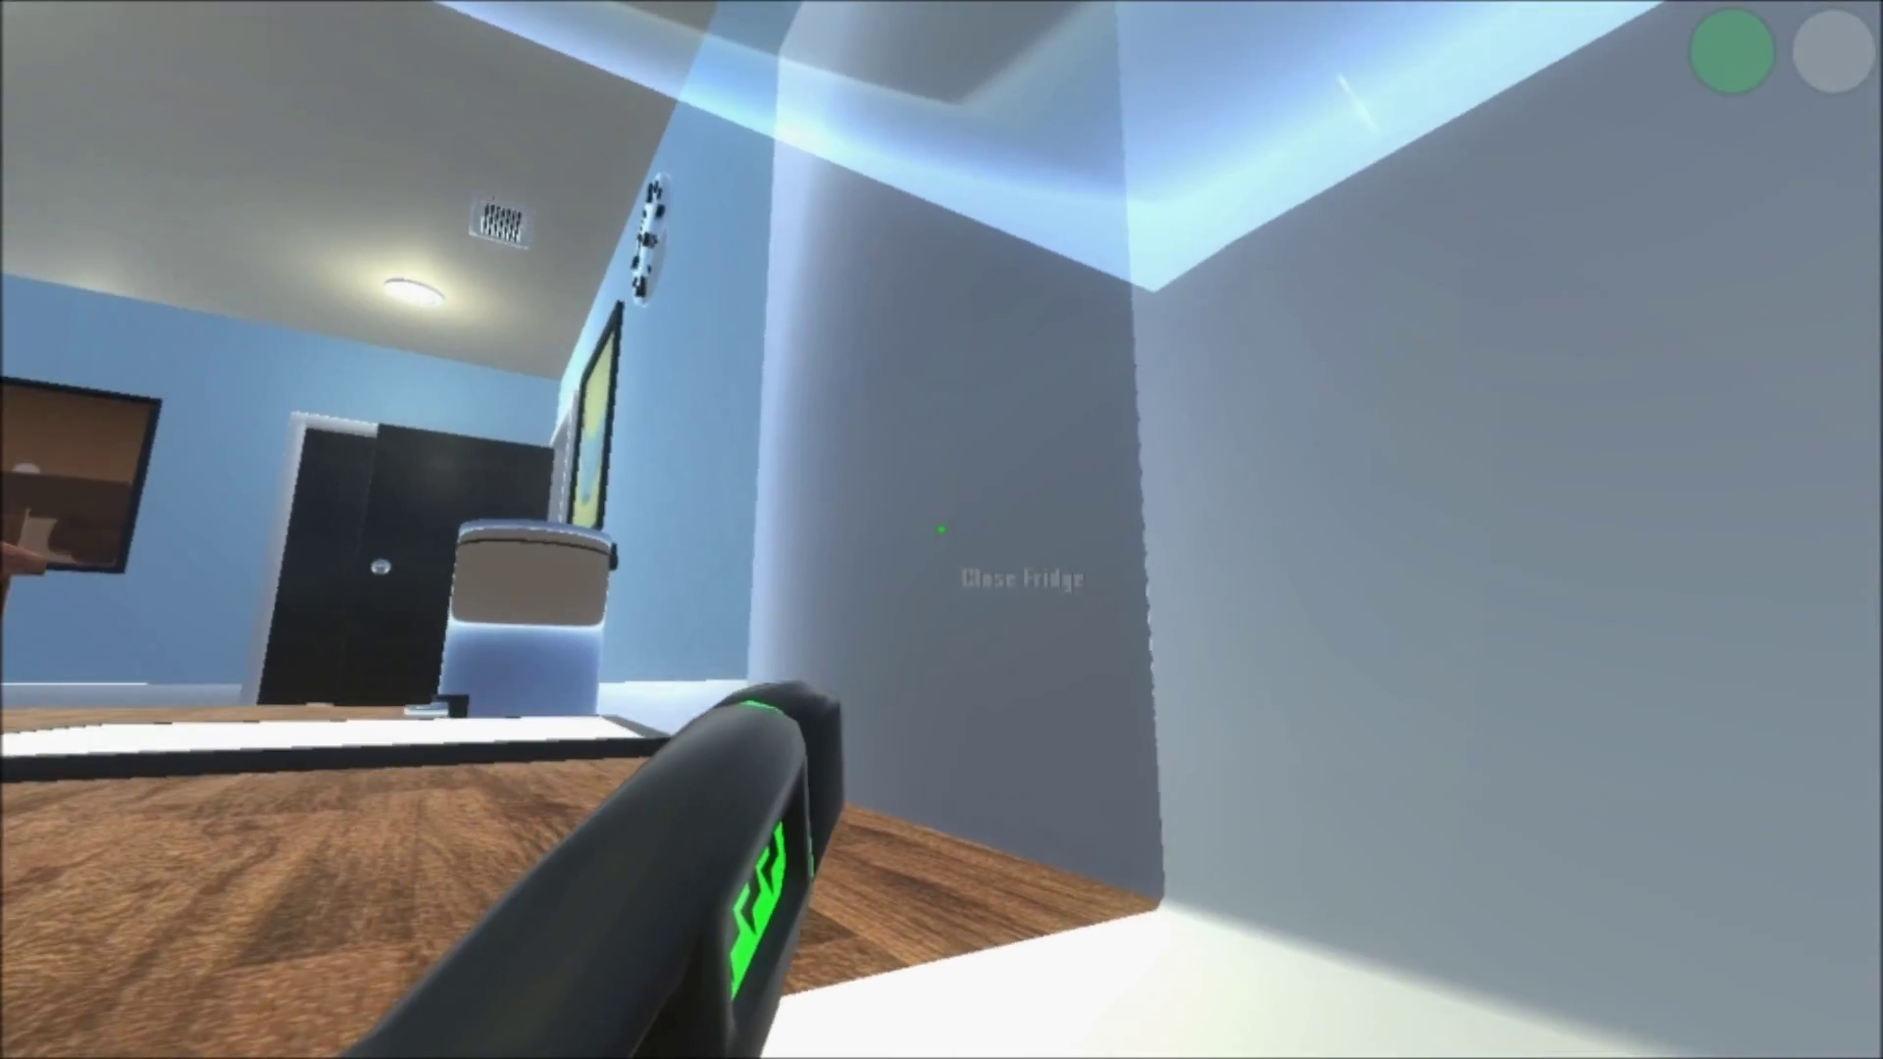
{"action": "key", "text": "e"}
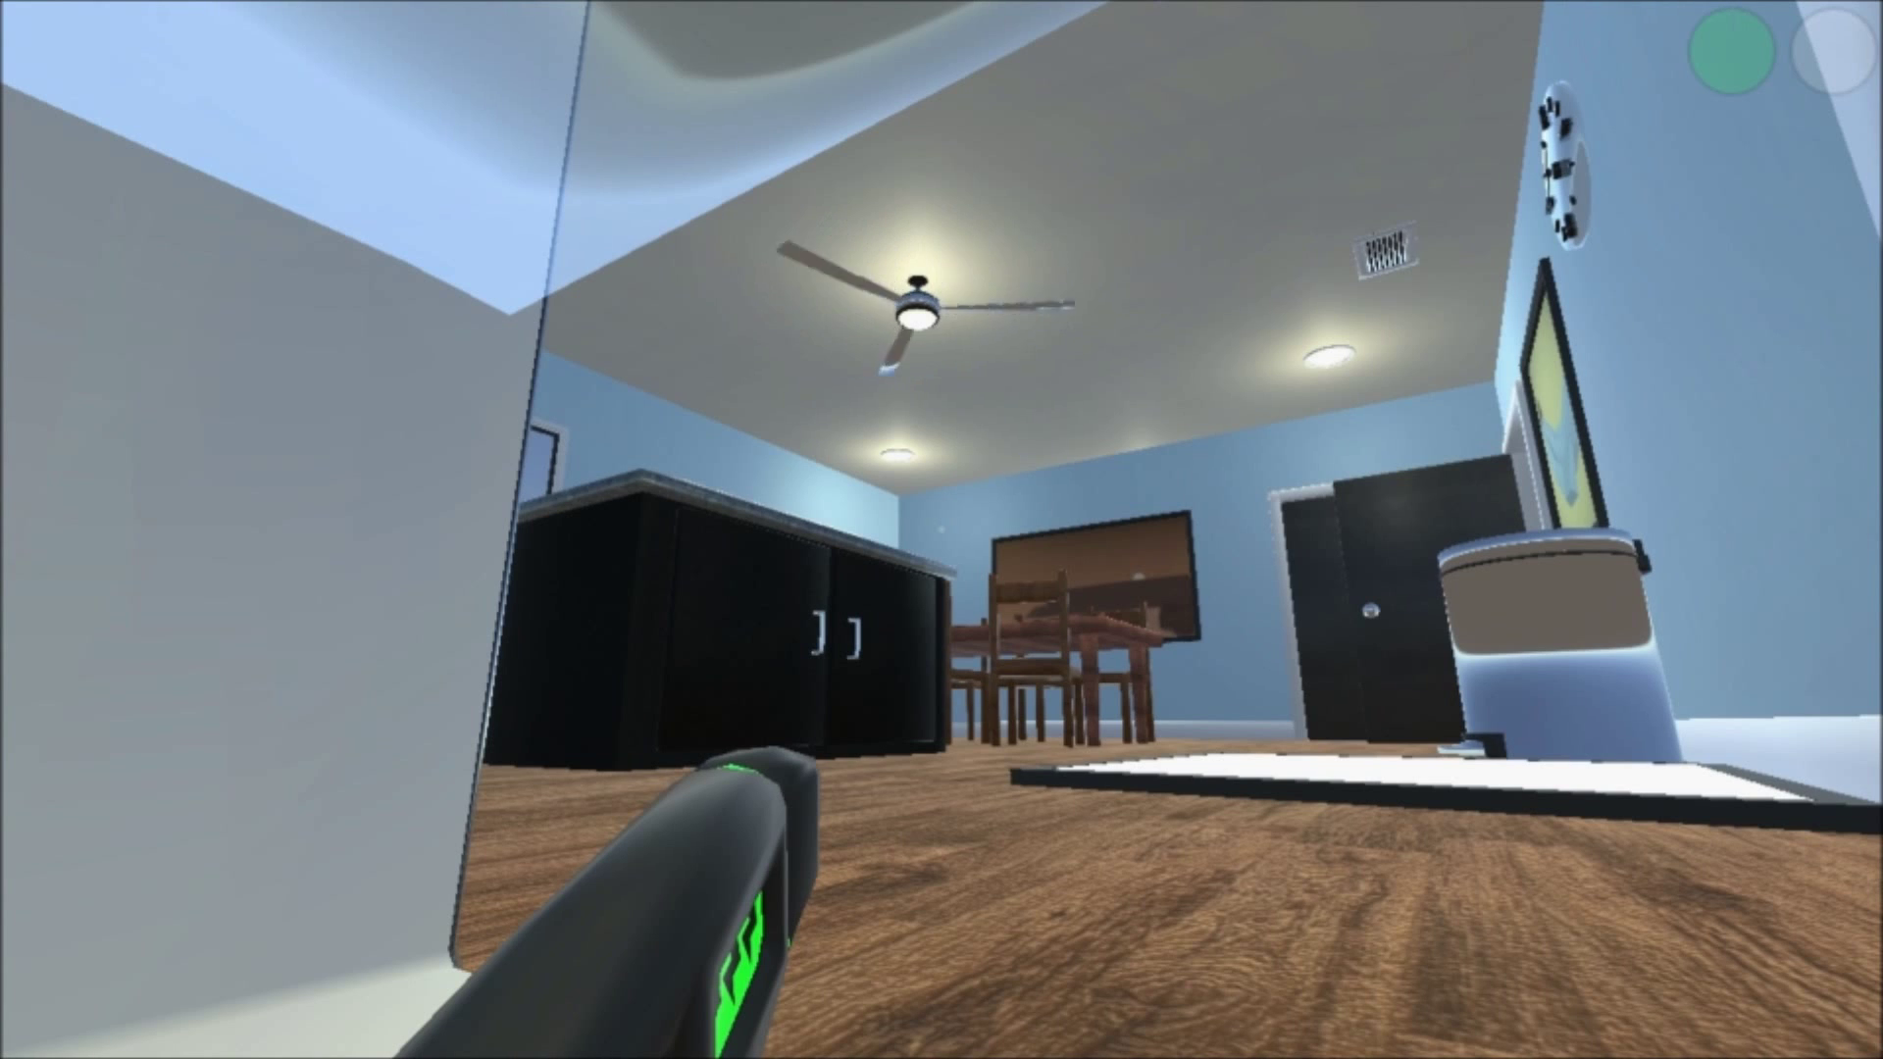
{"action": "key", "text": "s"}
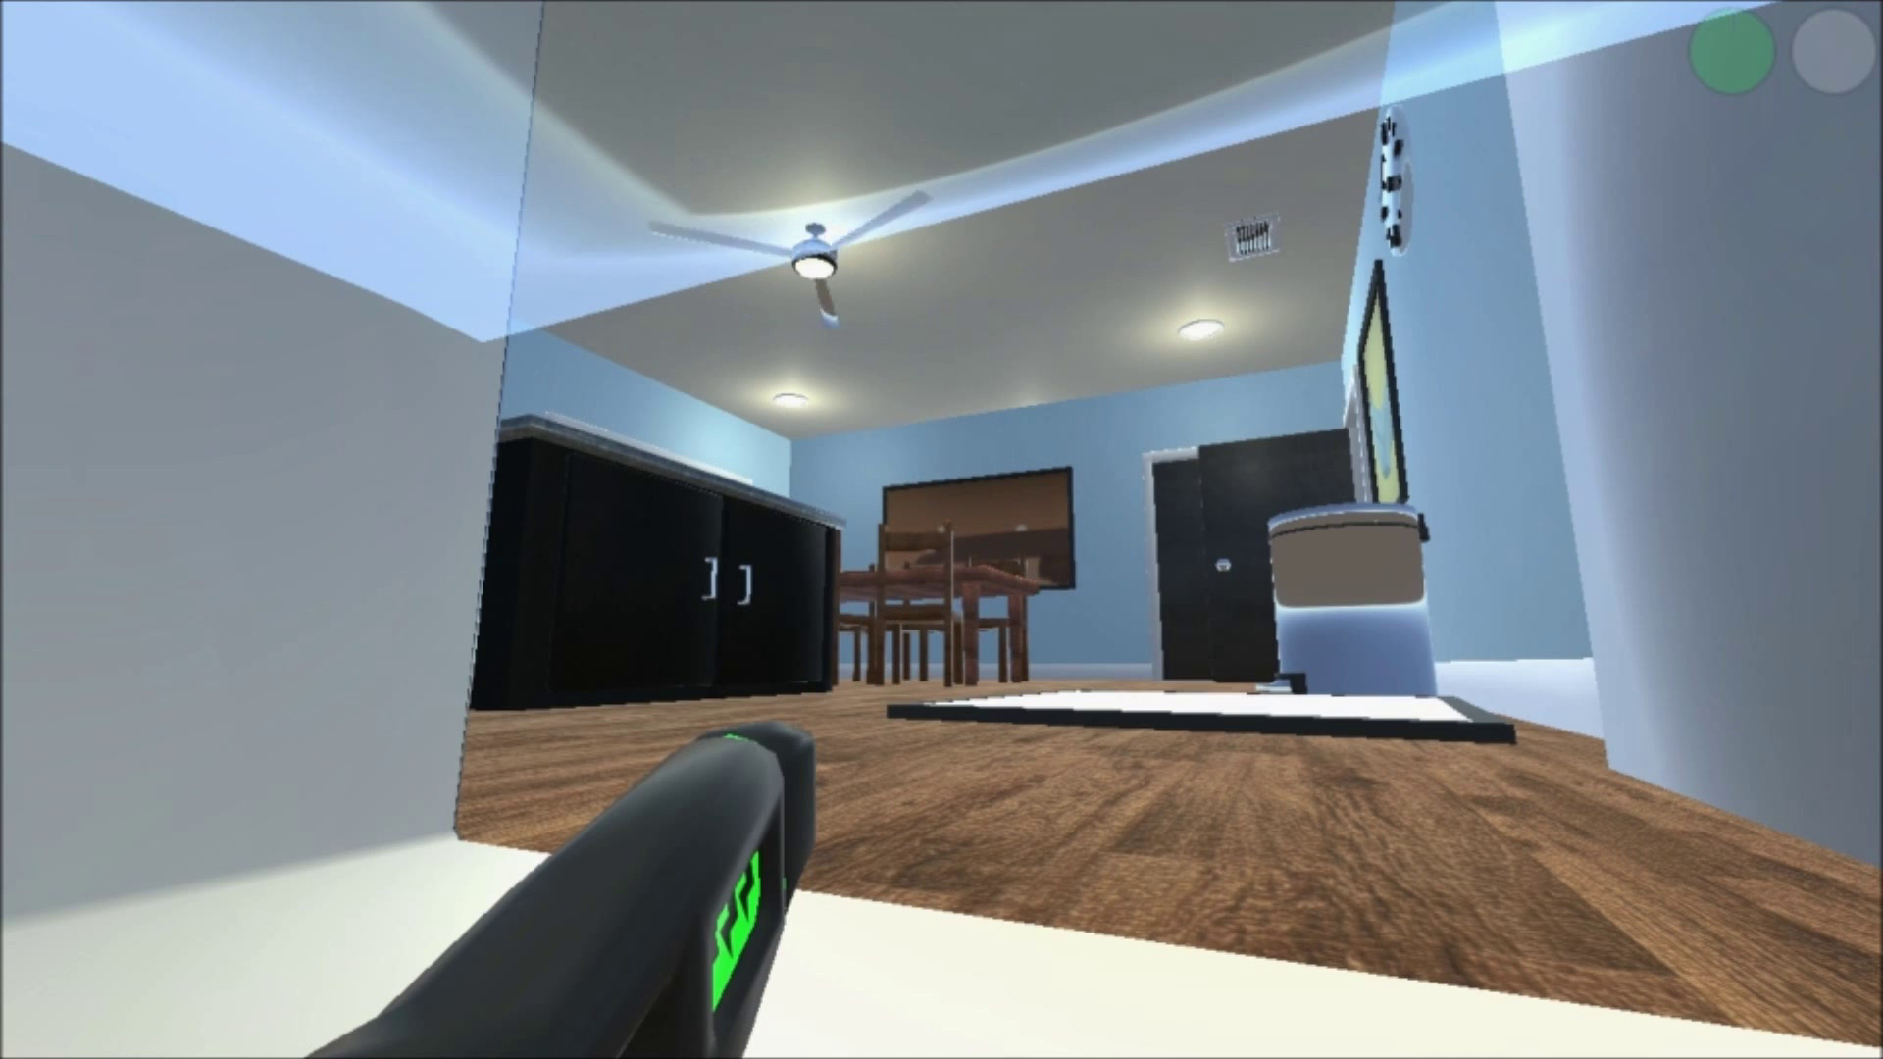
Open the island cabinet, eat its battery, and carry the fork to the outlet
{"action": "key", "text": "a"}
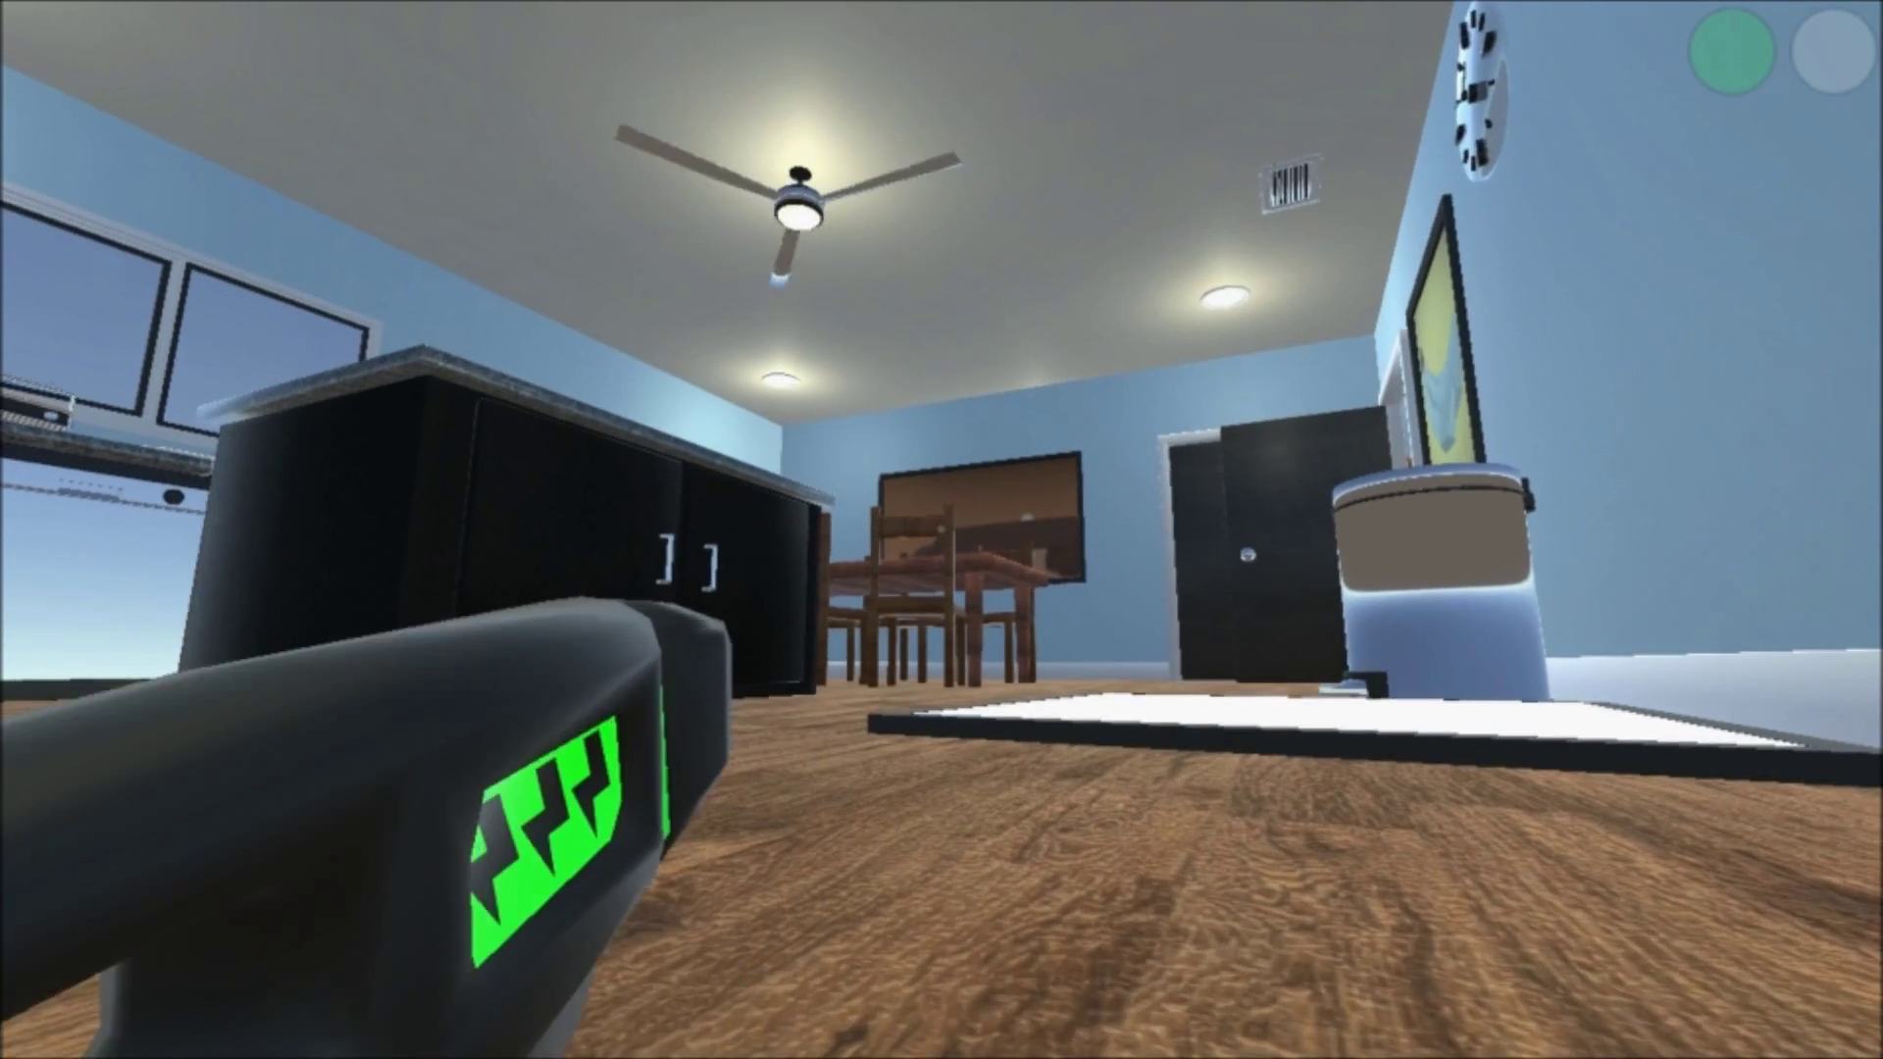
{"action": "key", "text": "w"}
{"action": "key", "text": "w"}
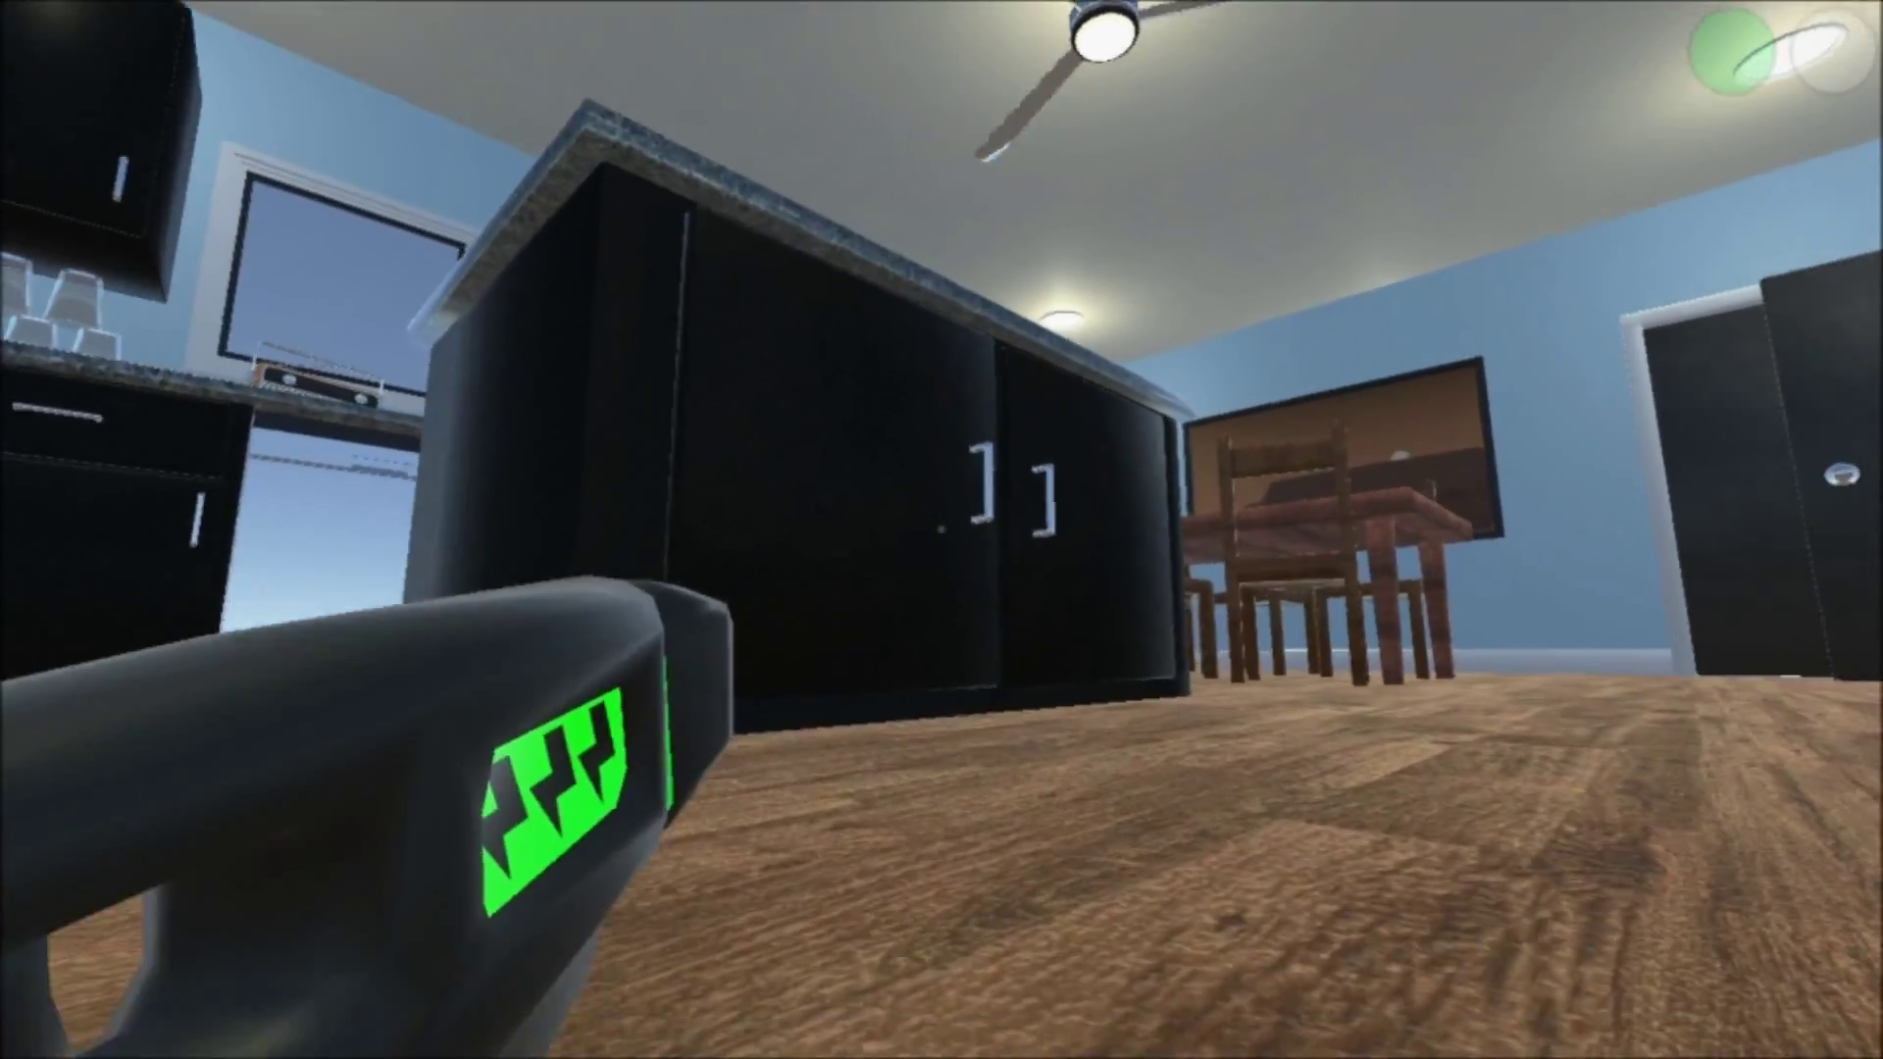
{"action": "key", "text": "w"}
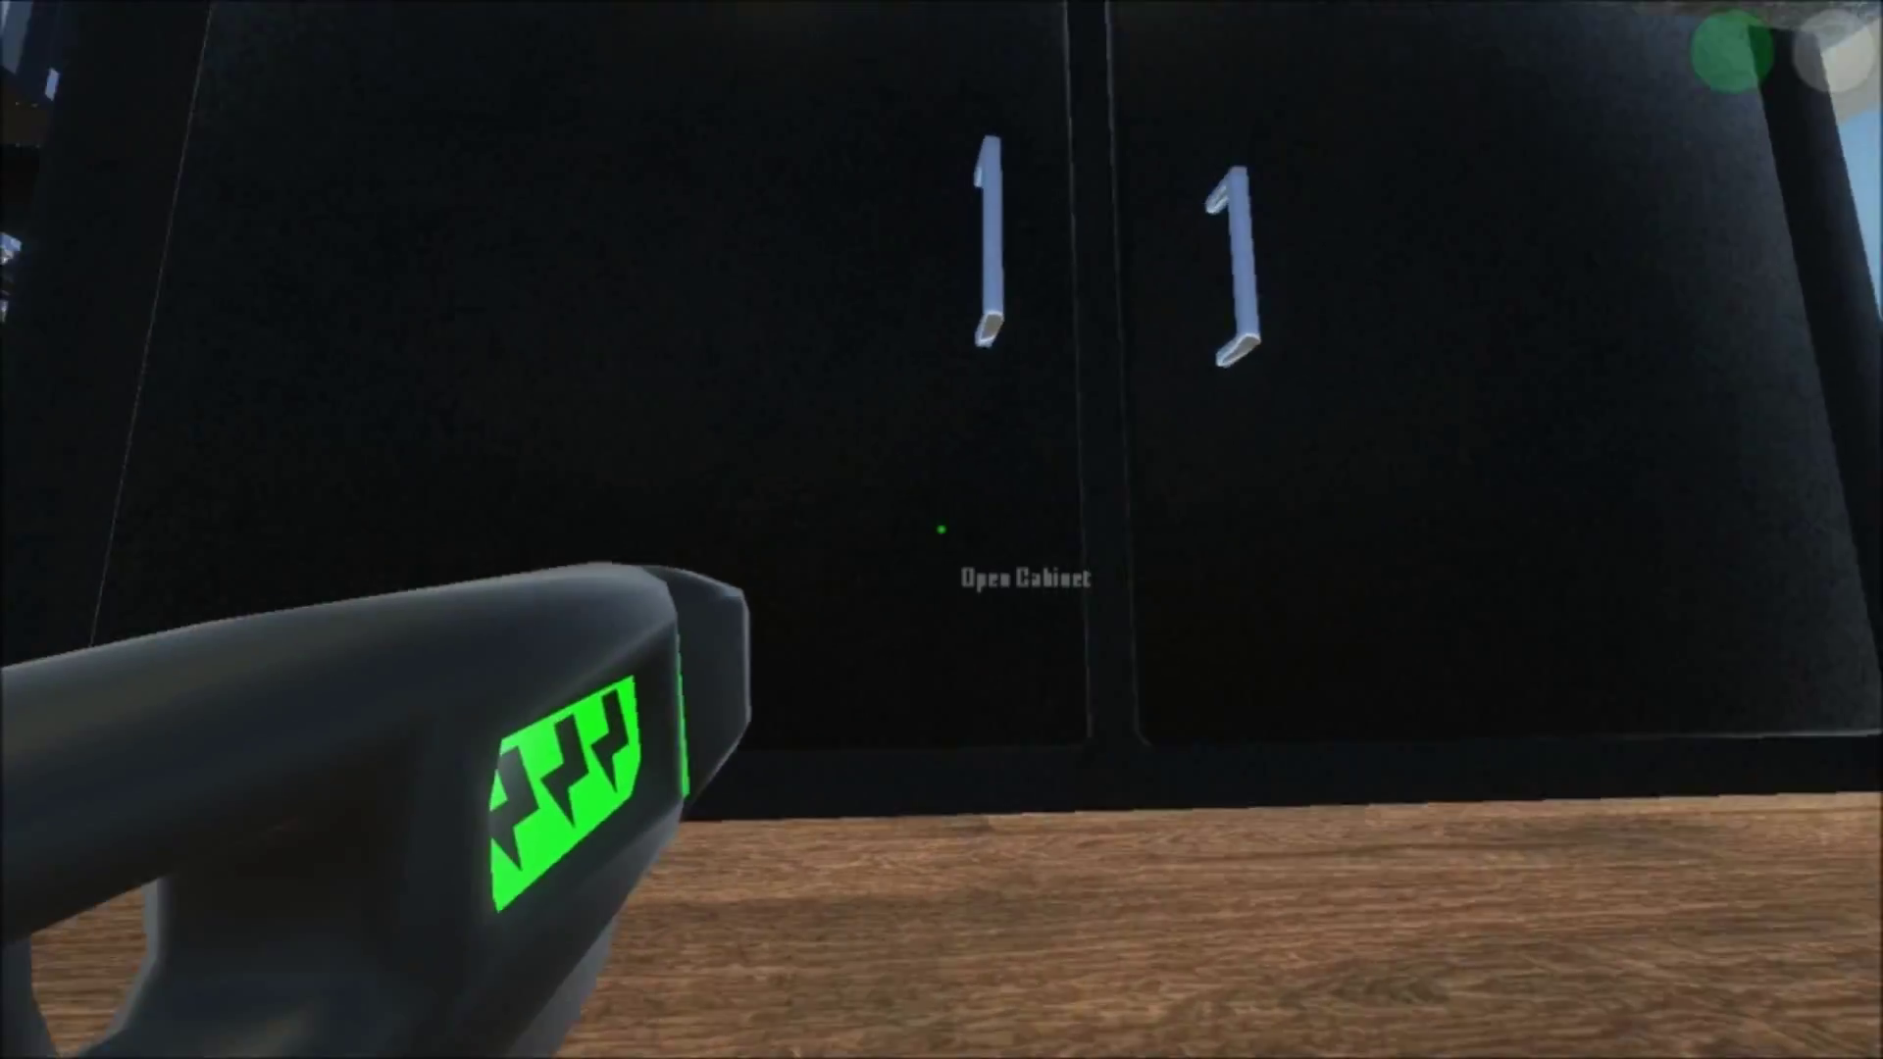
{"action": "key", "text": "e"}
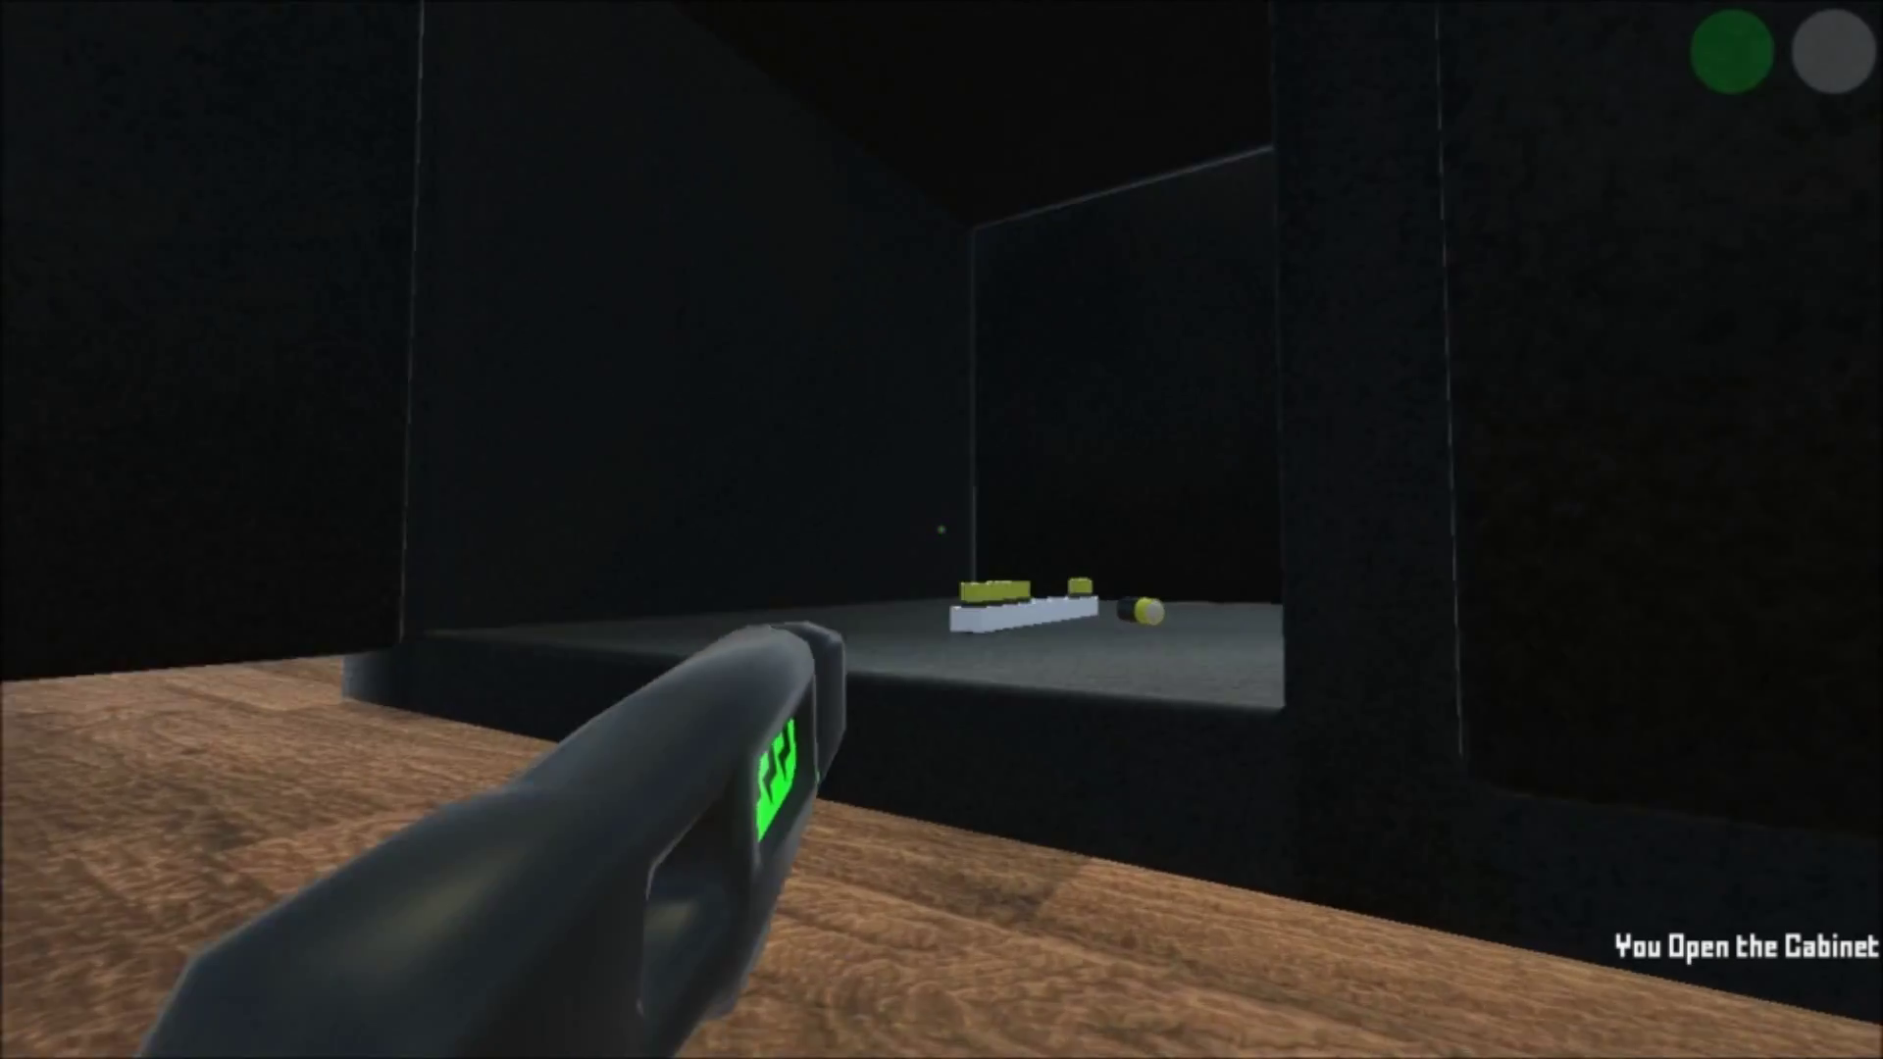
{"action": "key", "text": "e"}
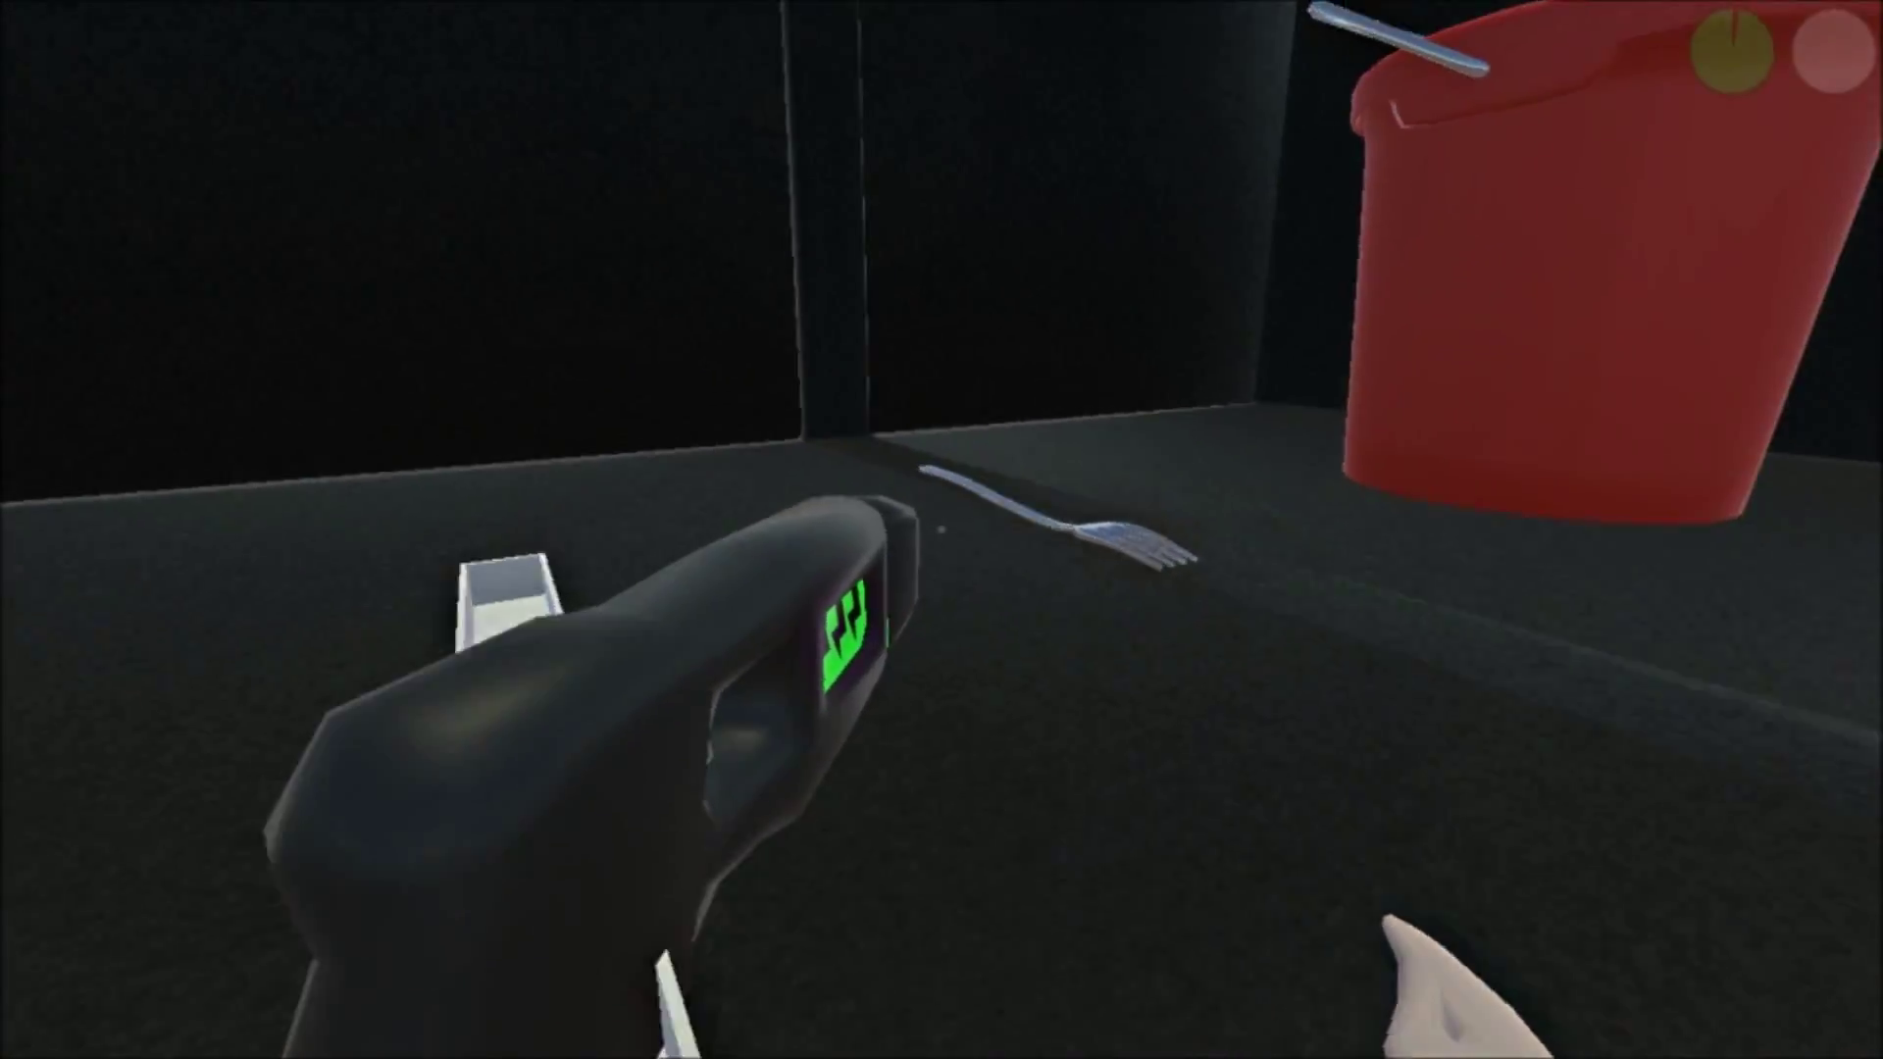
{"action": "key", "text": "e"}
{"action": "key", "text": "w"}
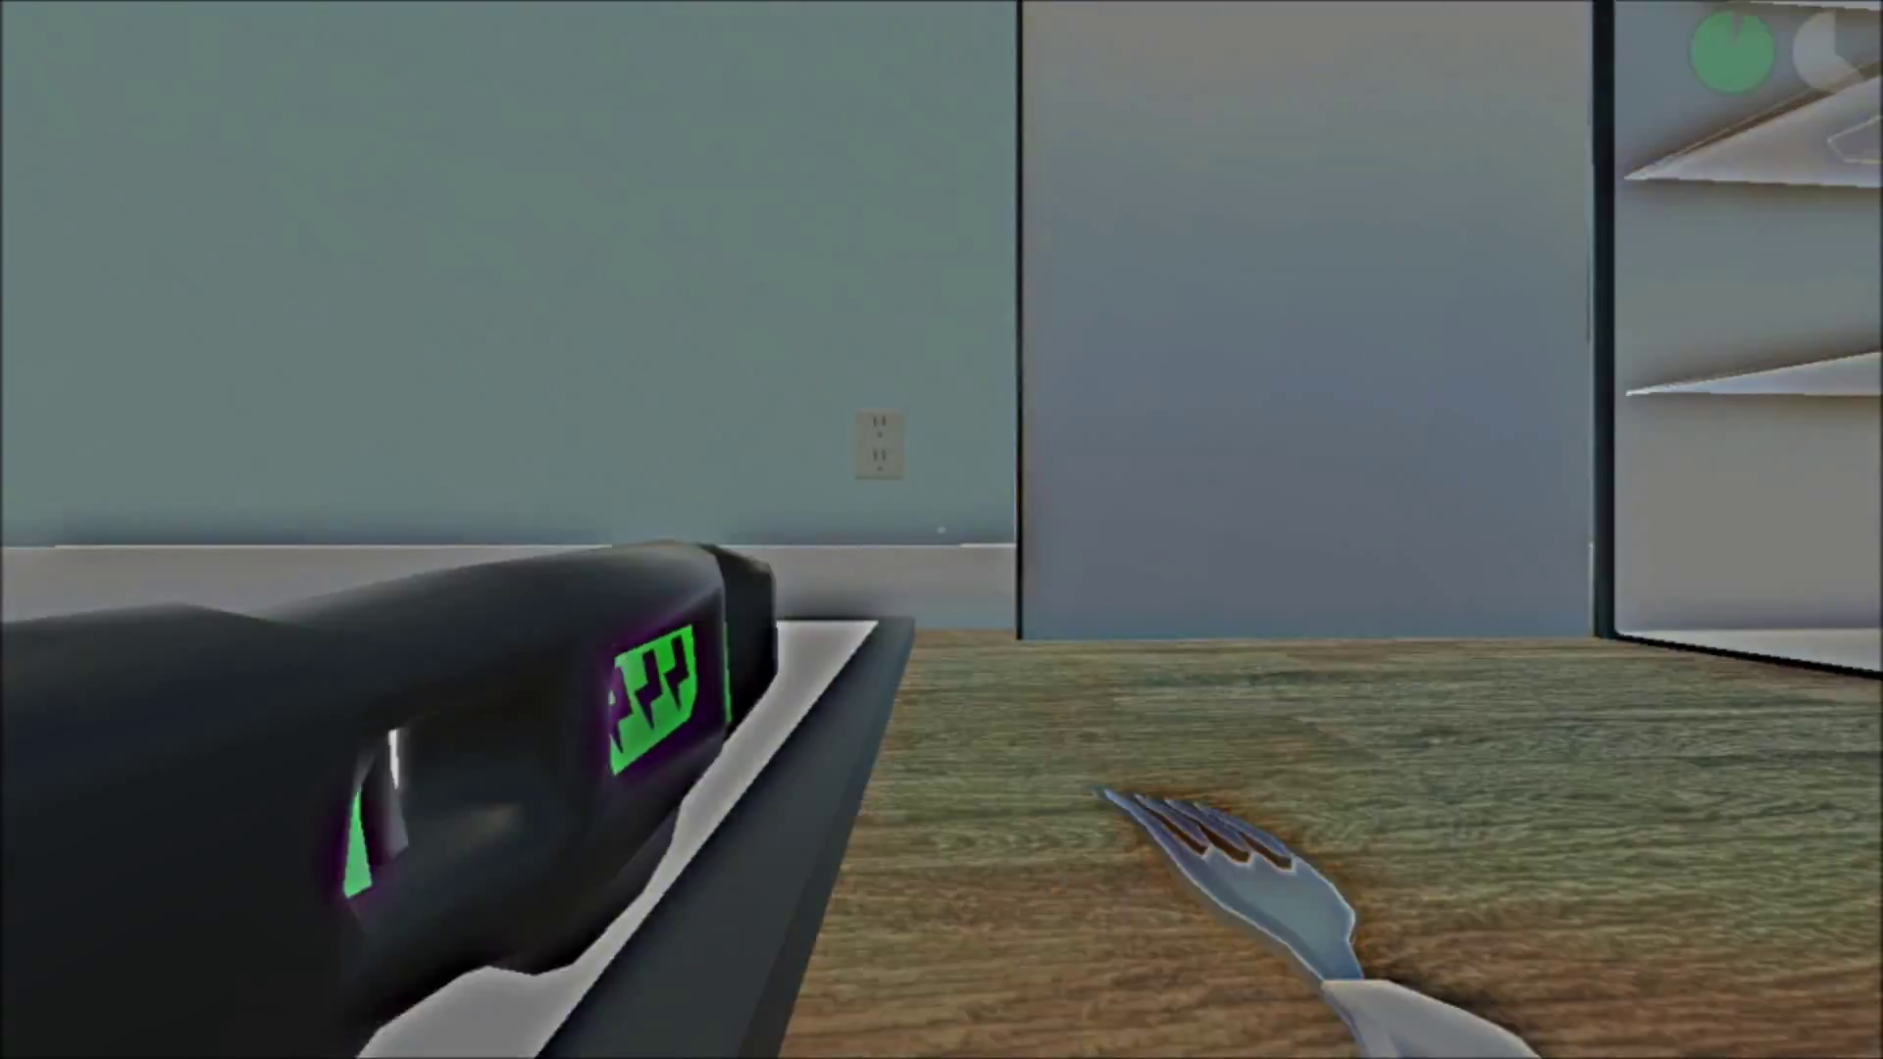
Fork the power outlet, then review the control keybindings and return to the game
{"action": "key", "text": "e"}
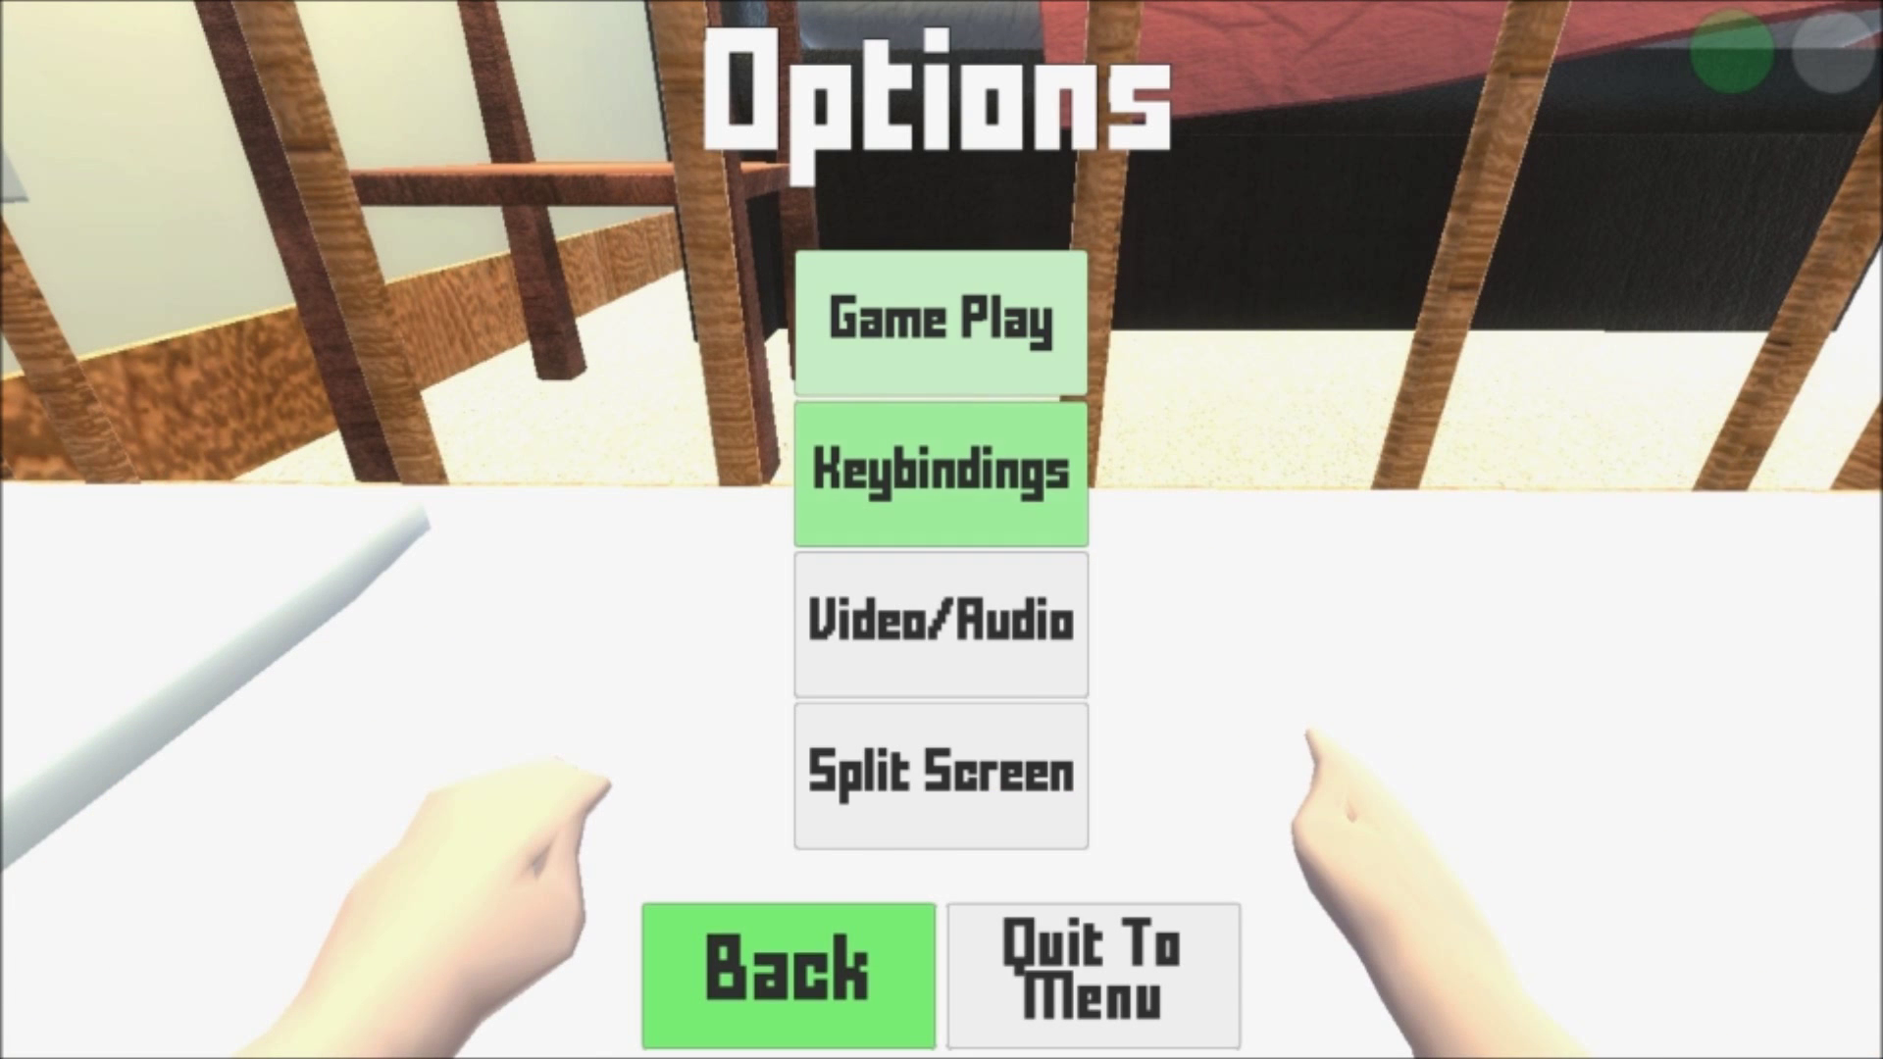
{"action": "key", "text": "Return"}
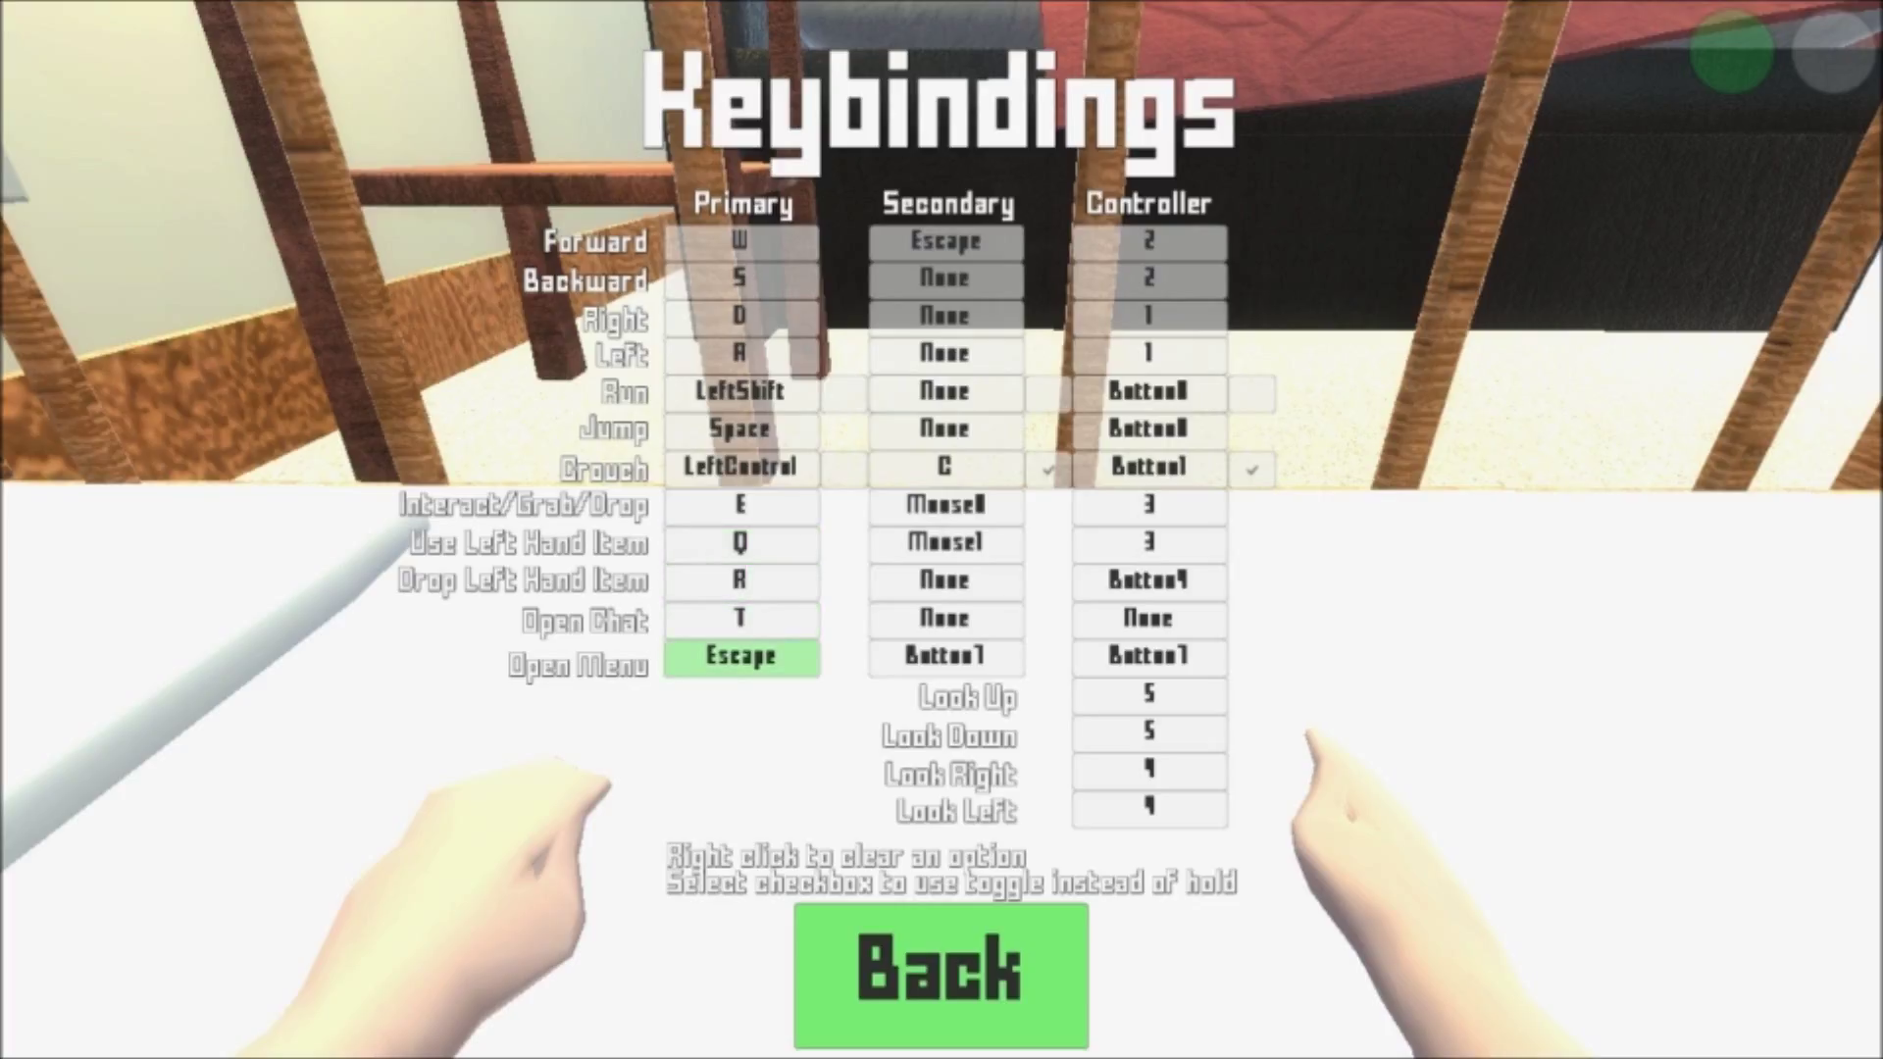
{"action": "key", "text": "Escape"}
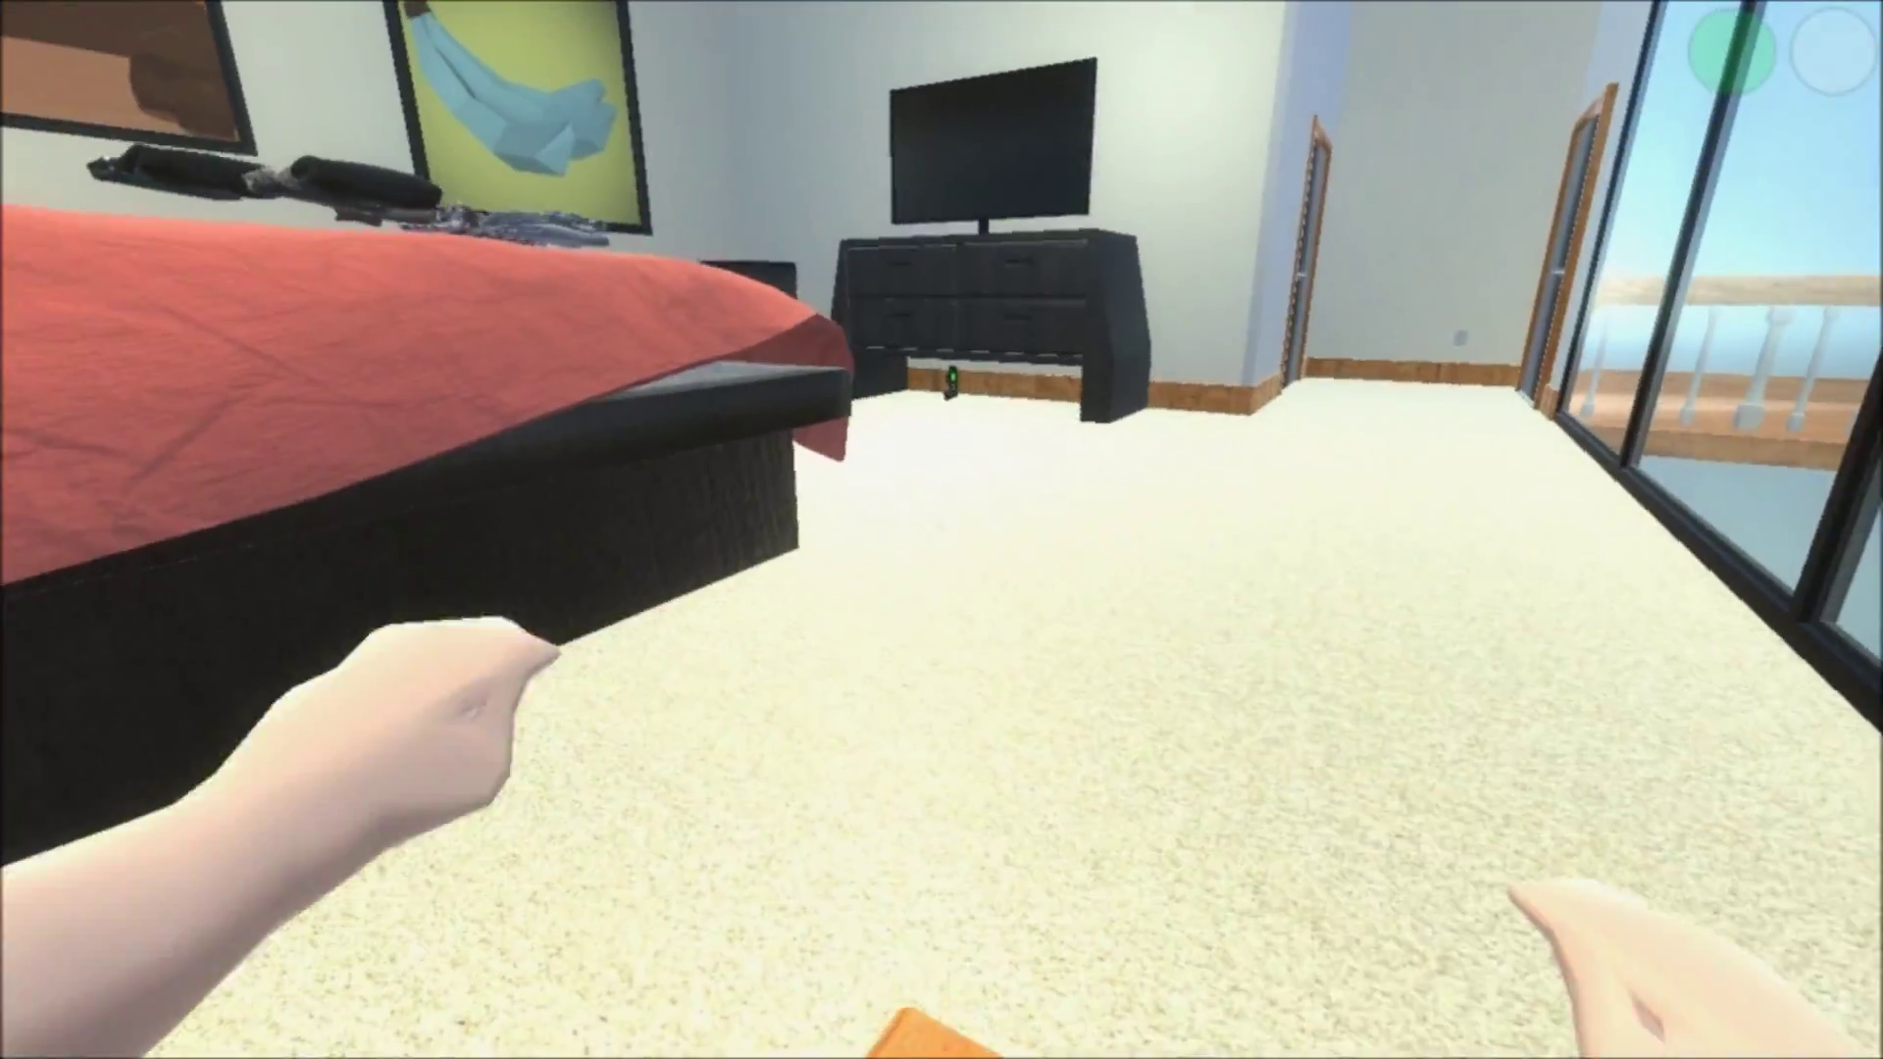
Crawl under the dresser and take the Baby Disabler
{"action": "key", "text": "w"}
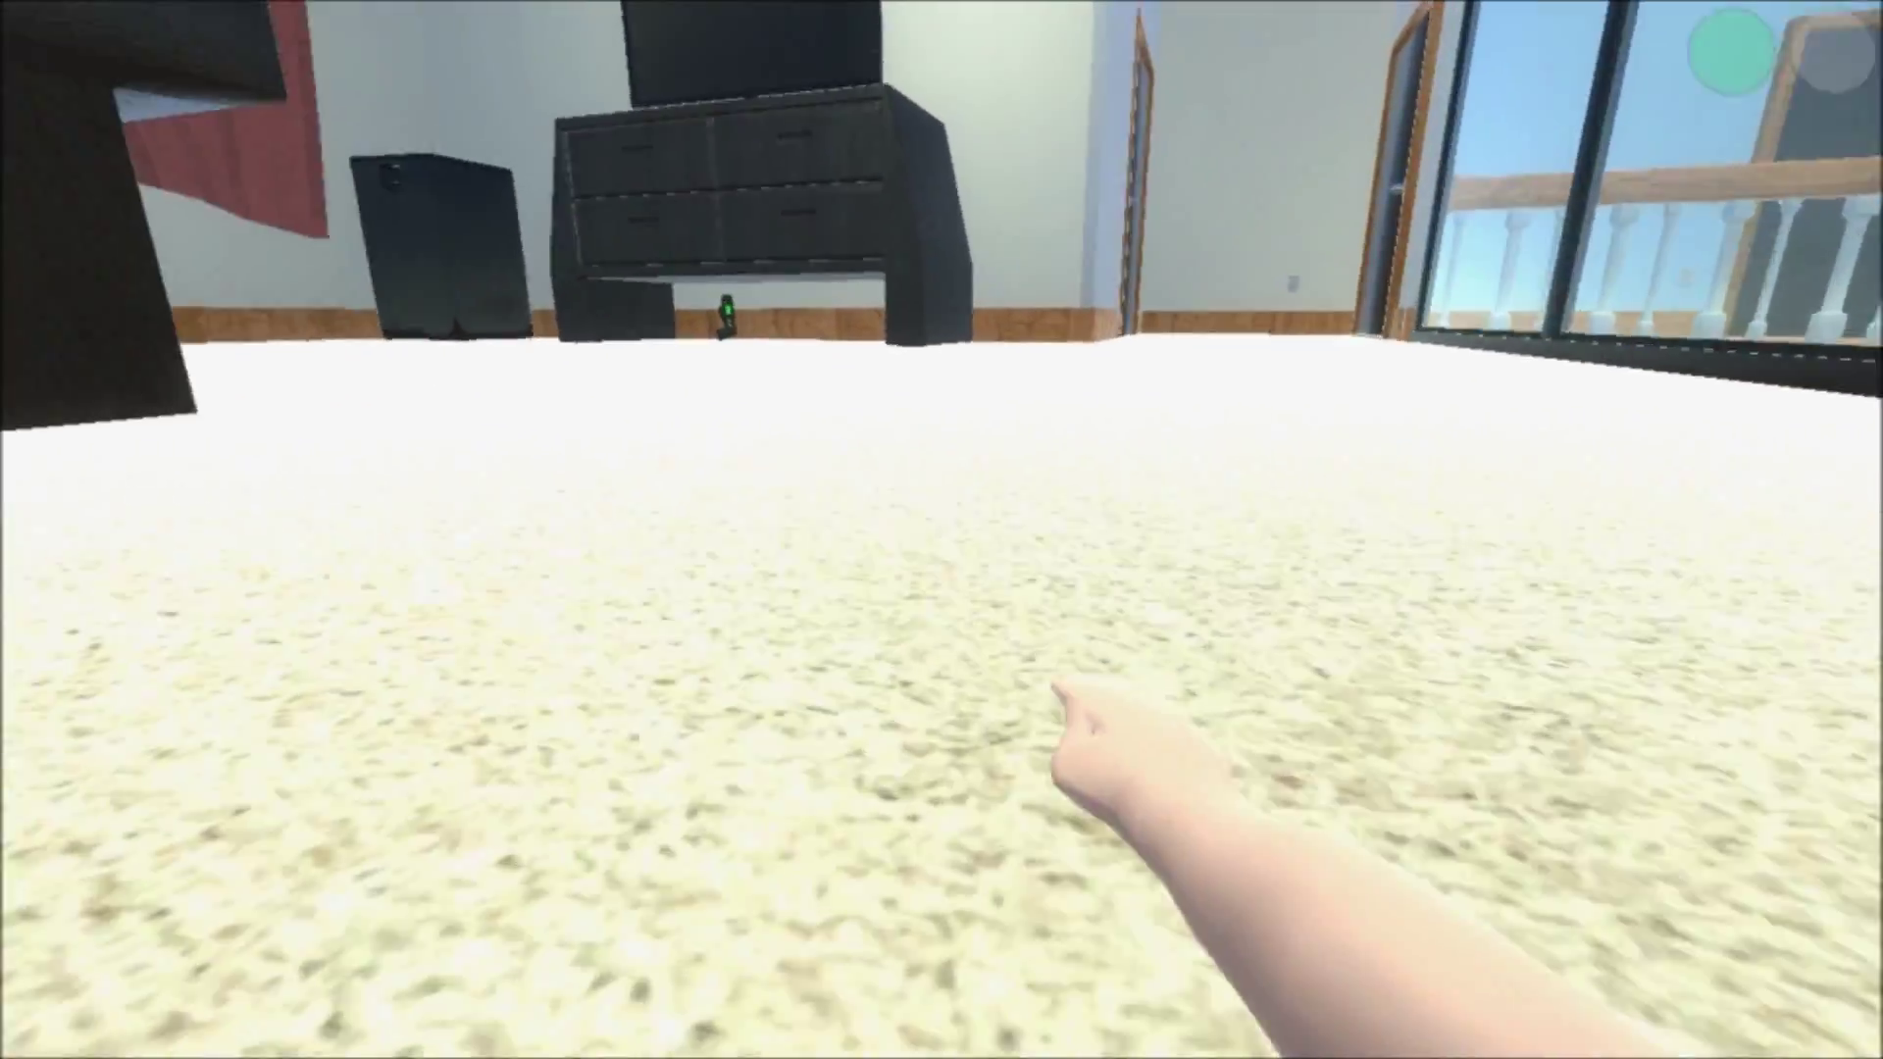
{"action": "key", "text": "w"}
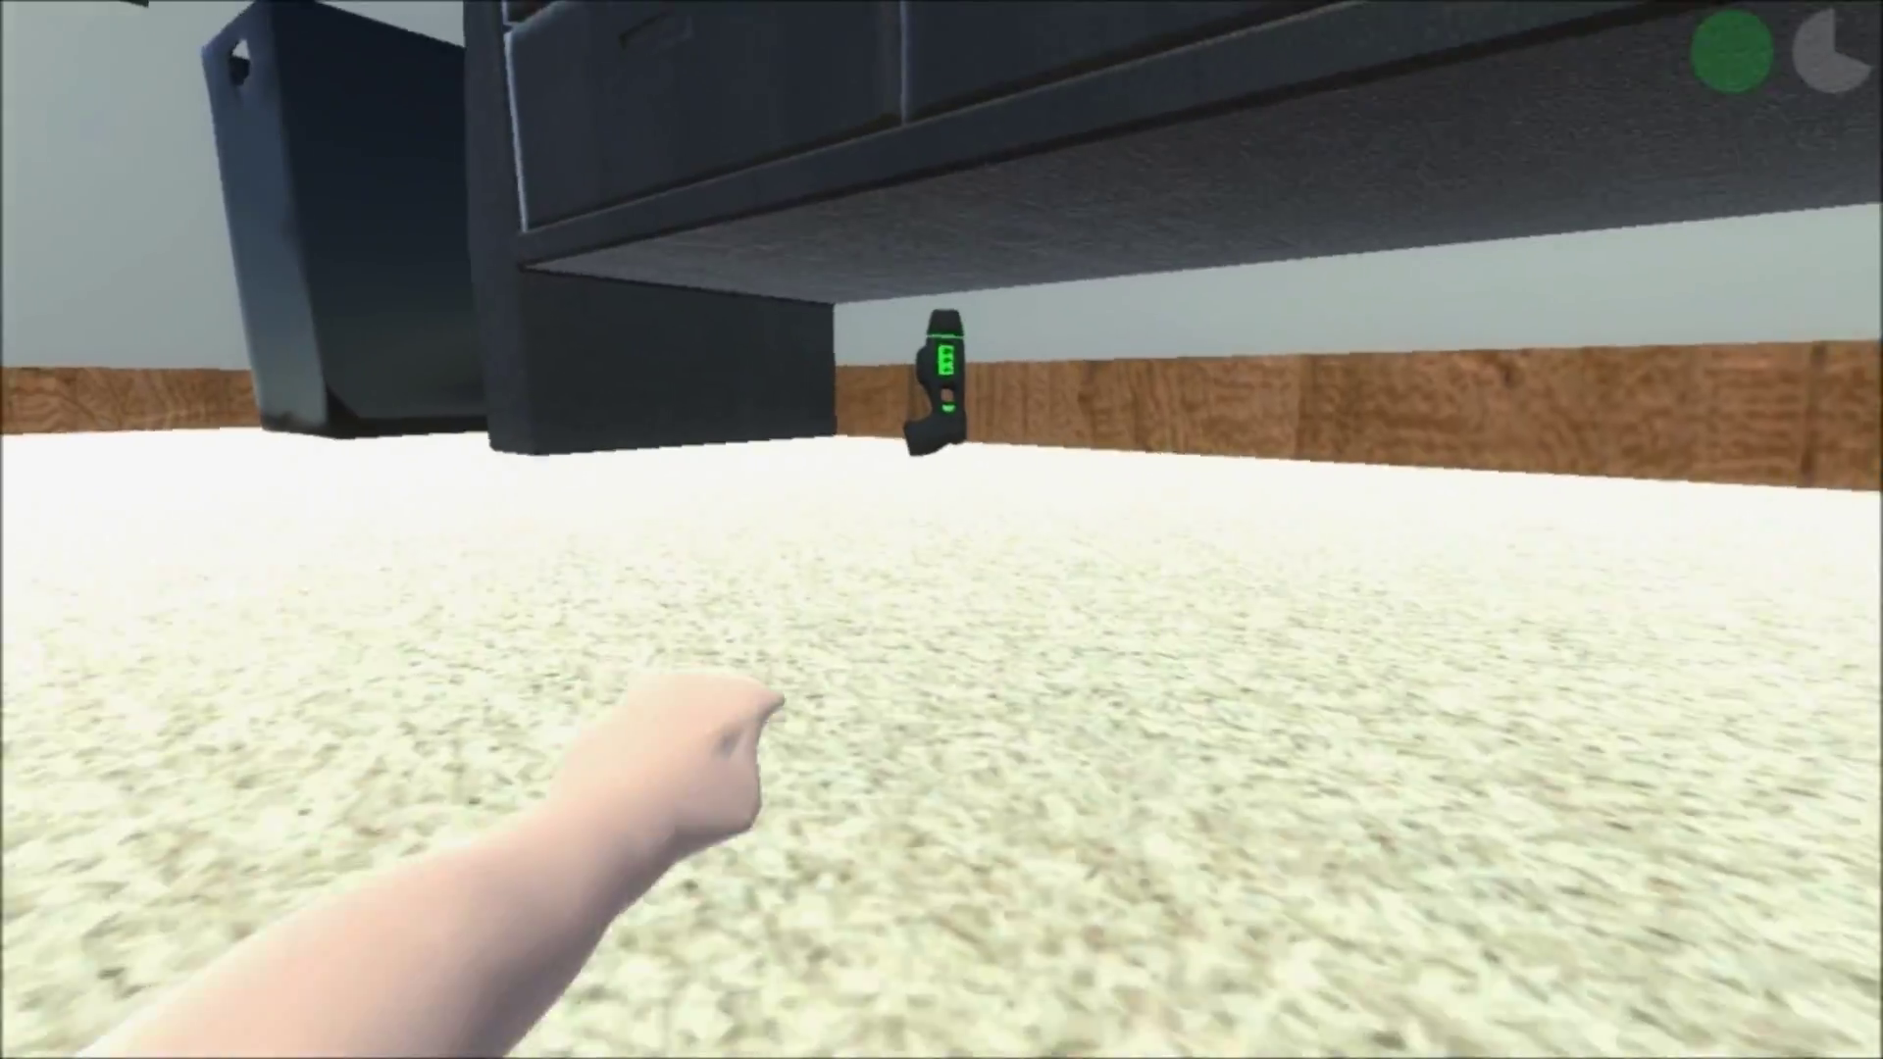
{"action": "key", "text": "e"}
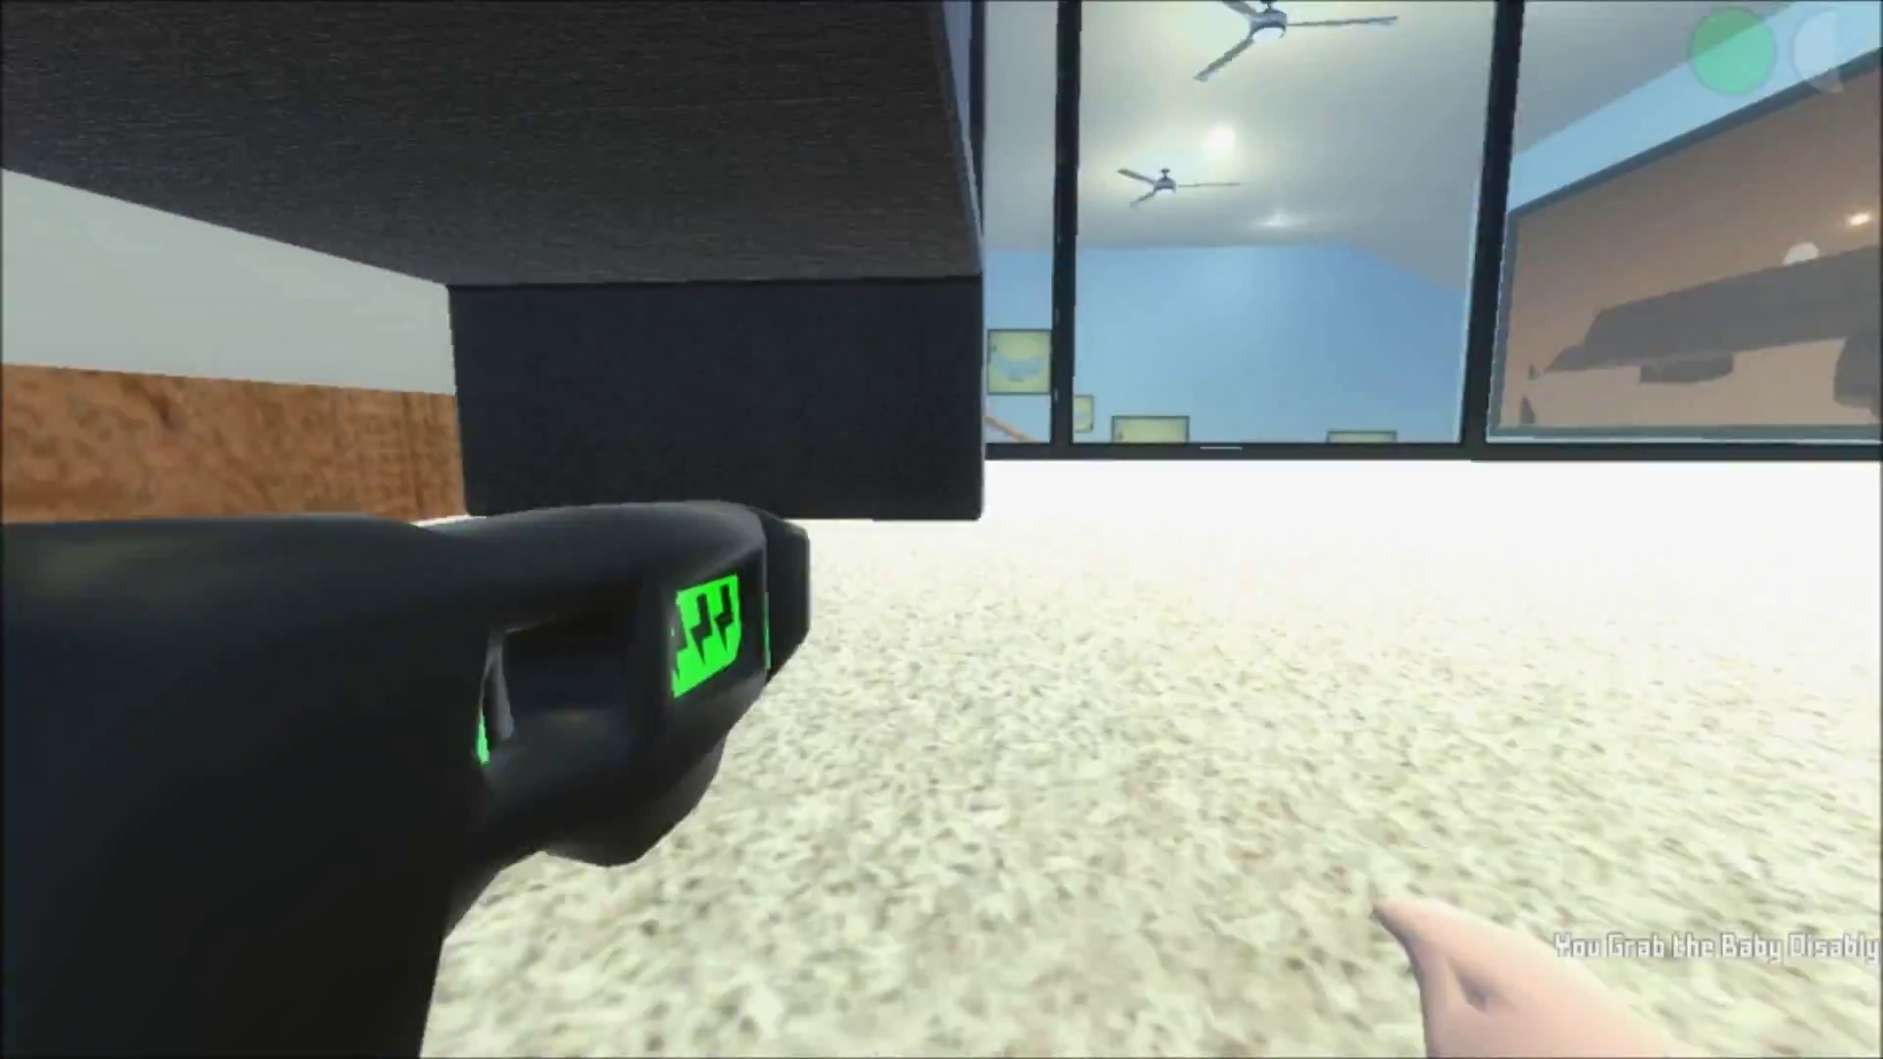
{"action": "key", "text": "w"}
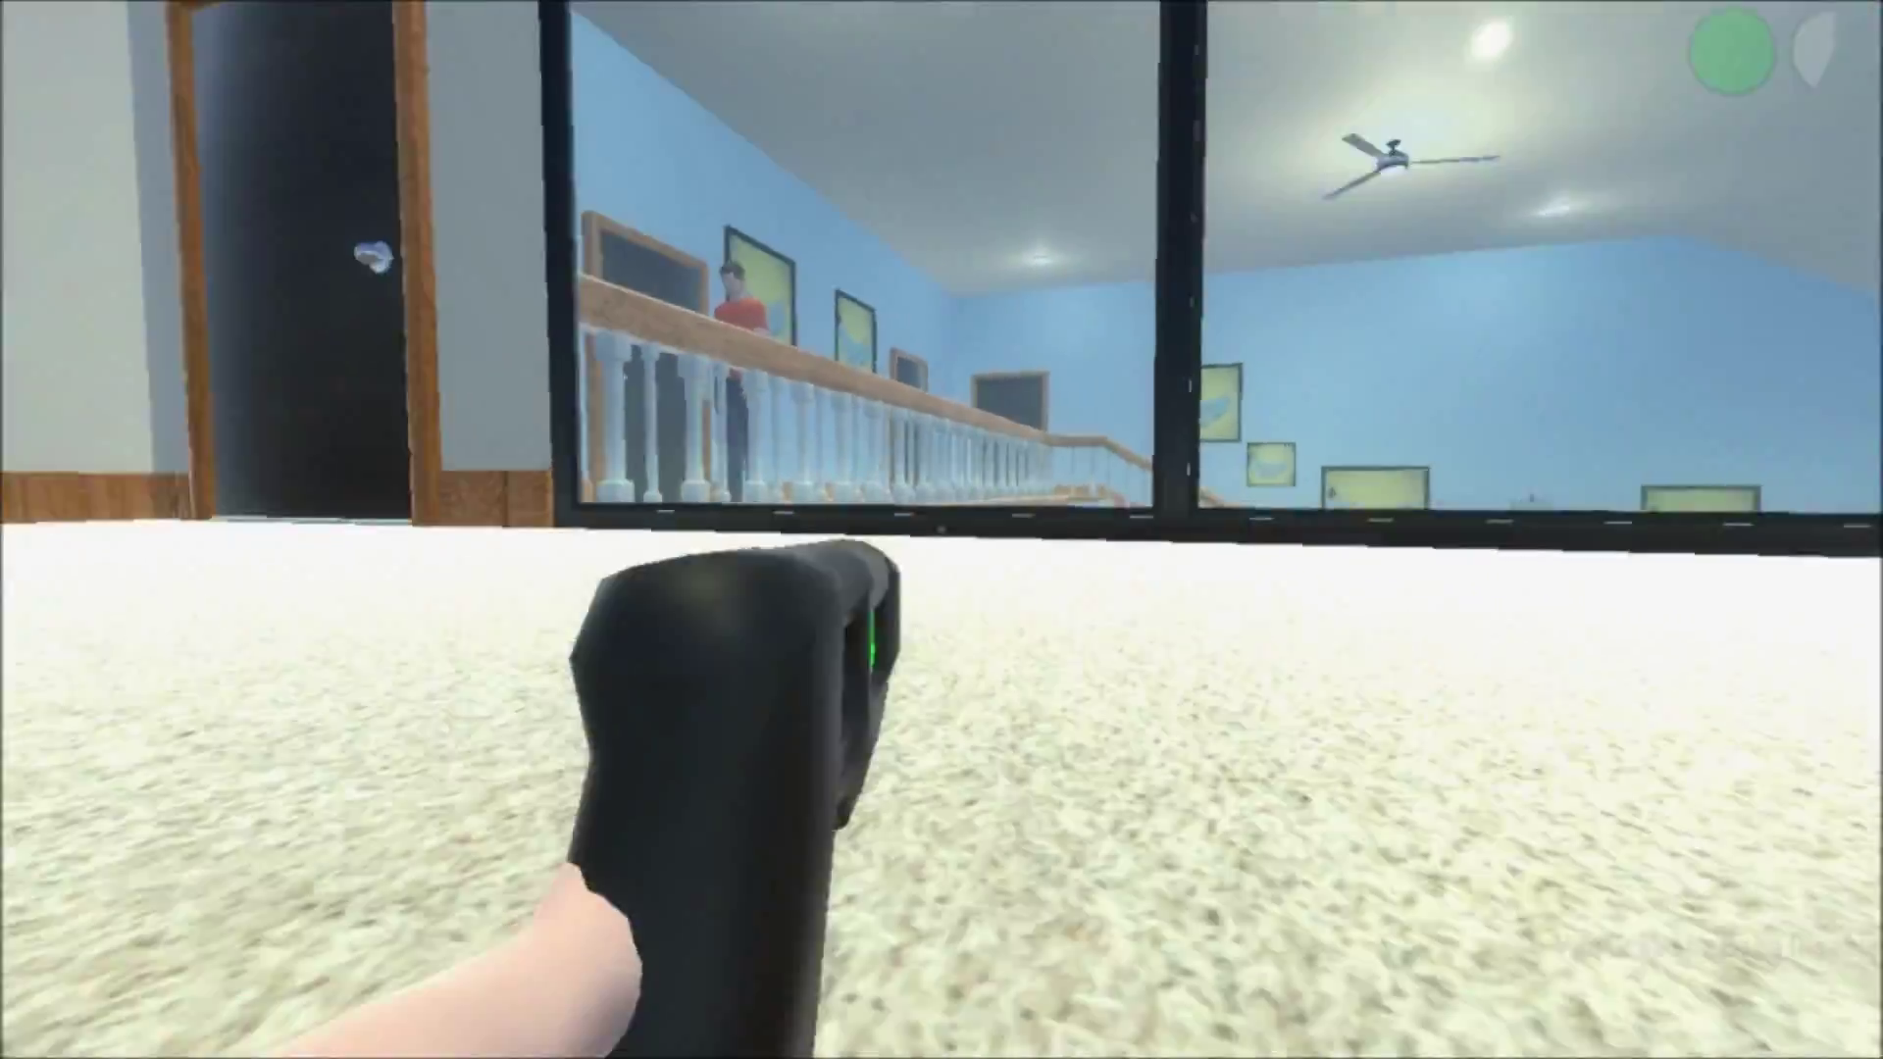
Turn toward the dark doorway and go through the door into the hallway
{"action": "left_click_drag", "start_coordinate": [941, 529], "coordinate": [589, 529]}
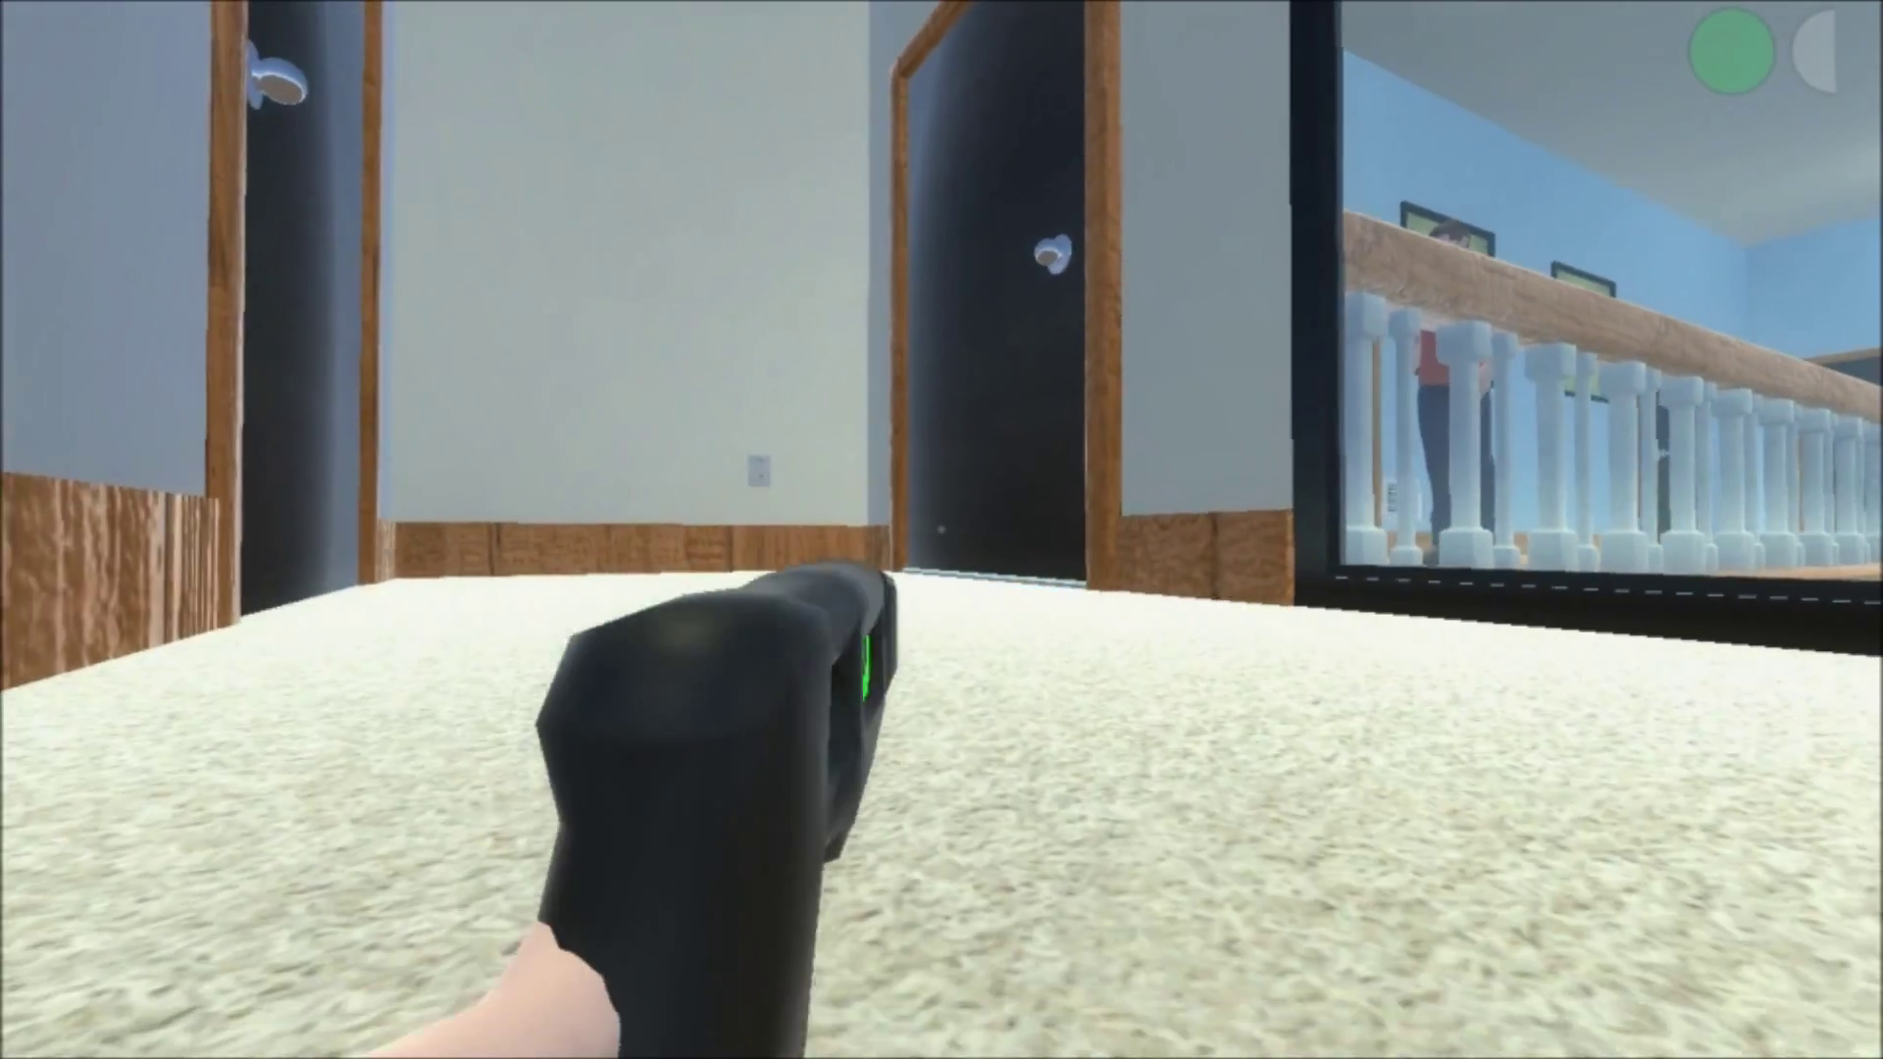
{"action": "key", "text": "w"}
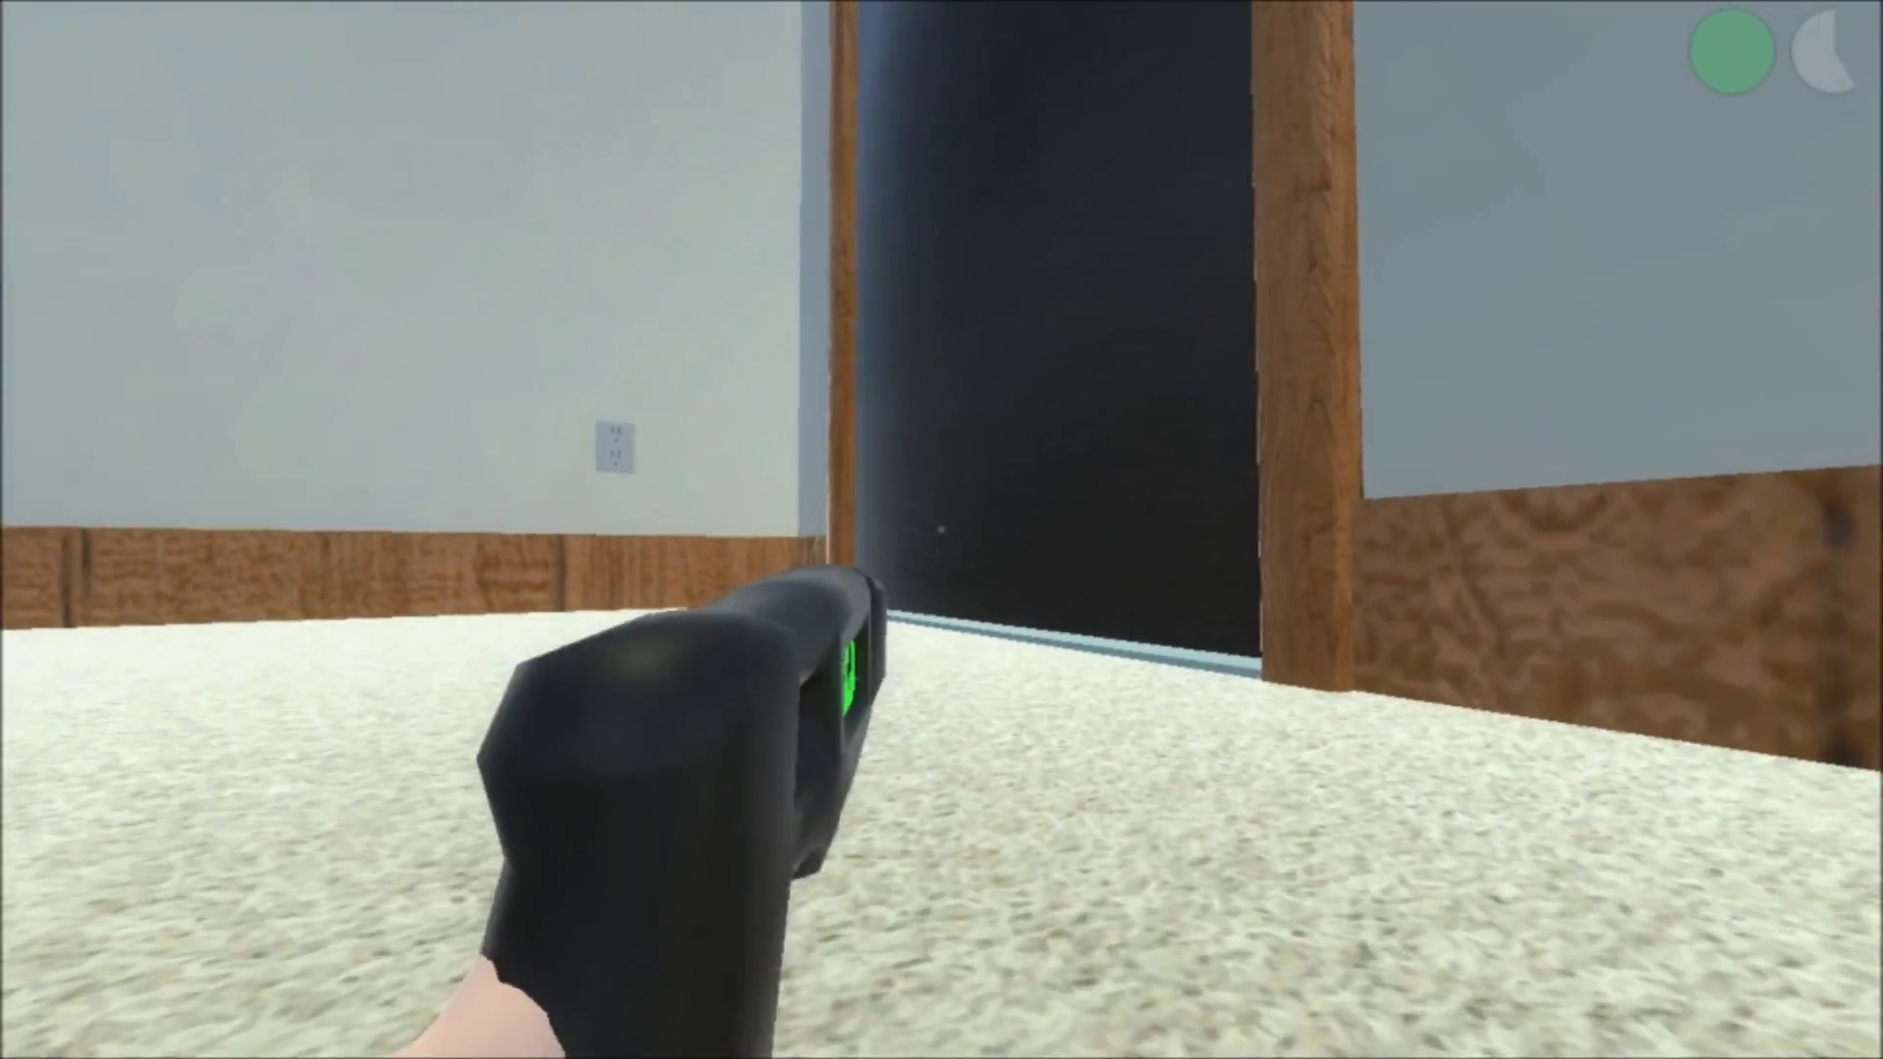
{"action": "key", "text": "e"}
{"action": "key", "text": "w"}
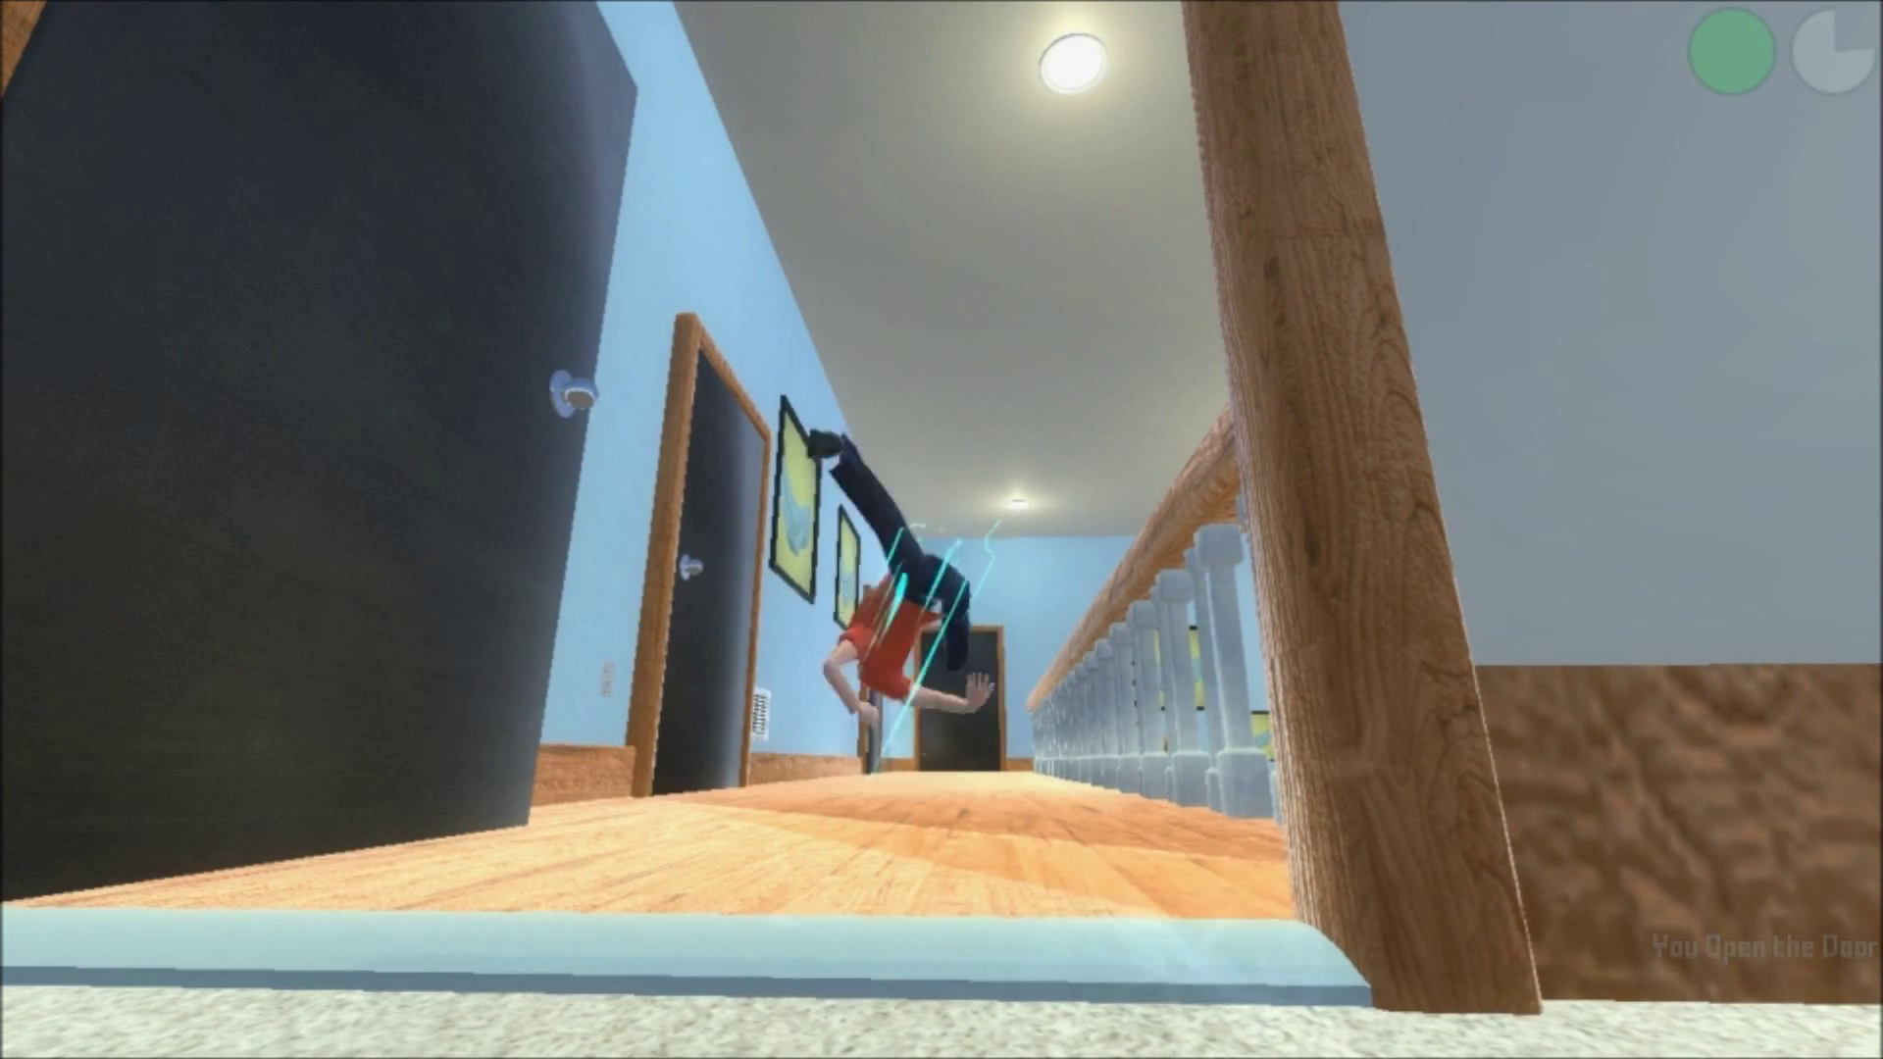
Slip through the hallway and crawl through the air vent toward the dark door
{"action": "key", "text": "s"}
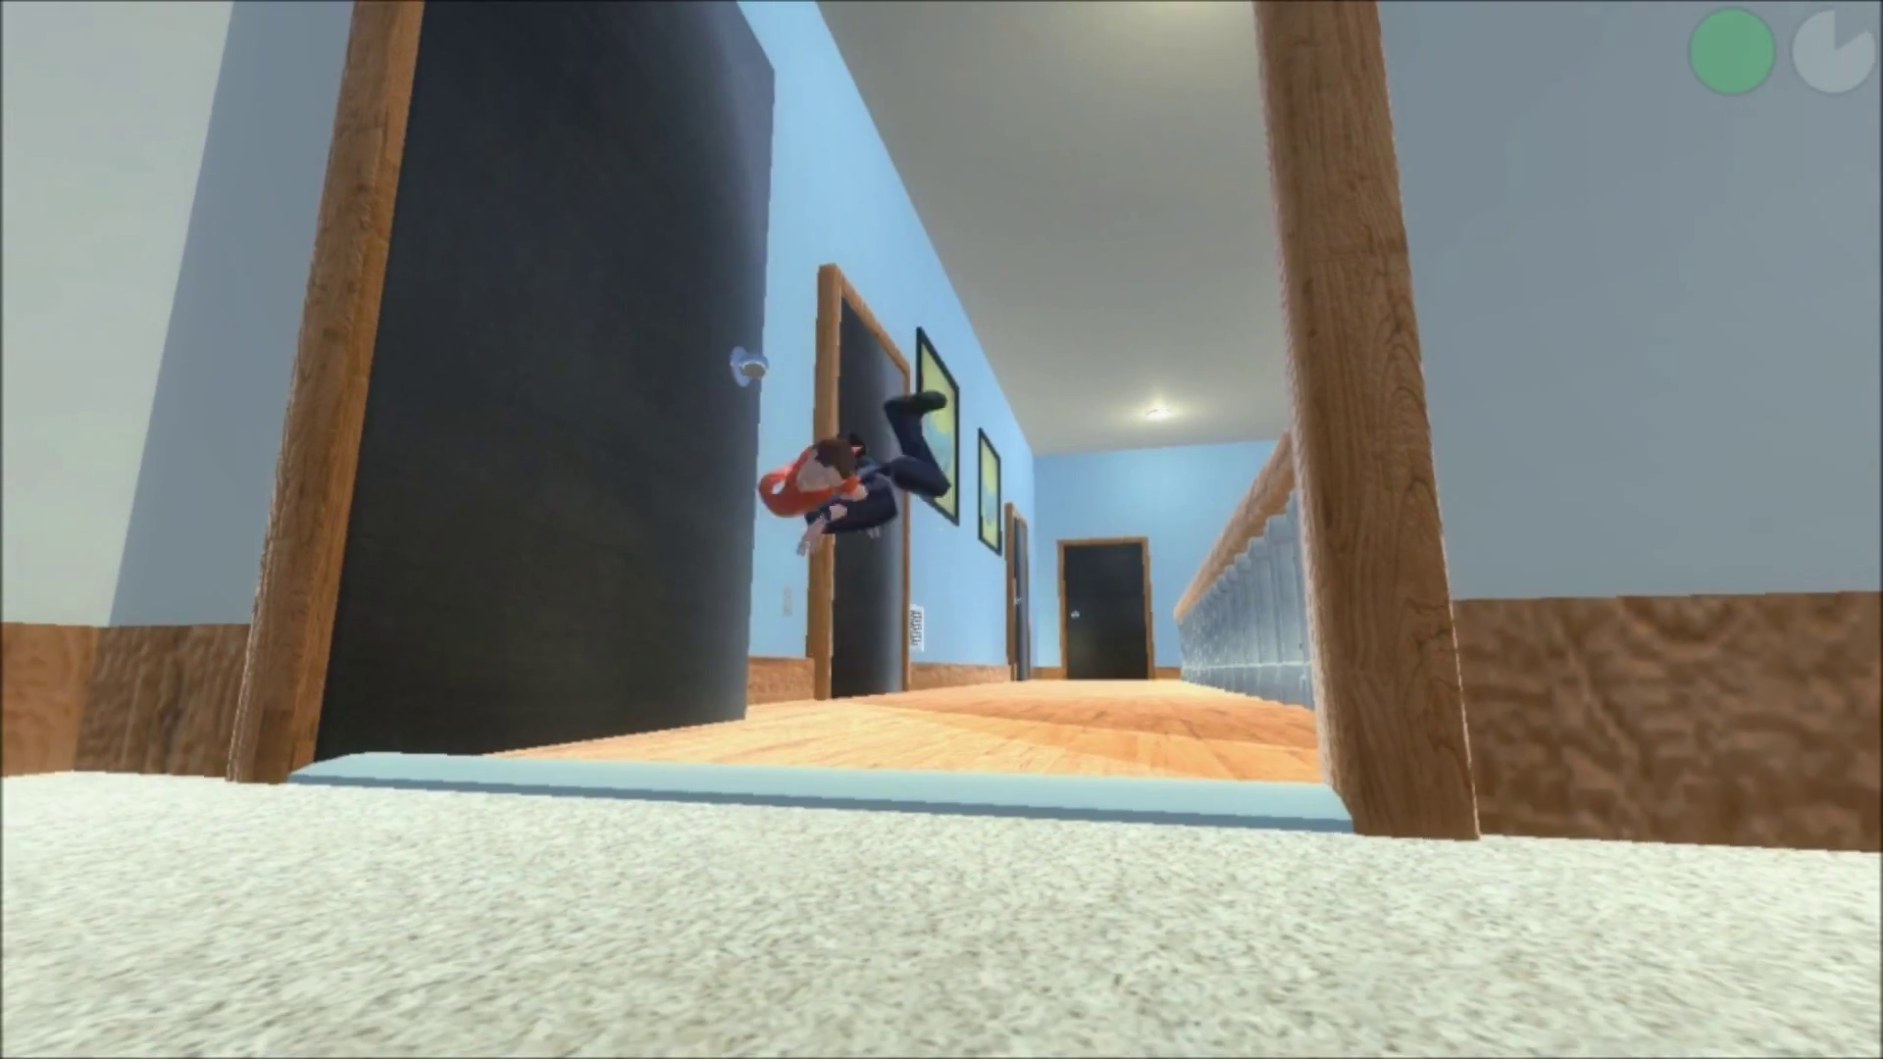
{"action": "key", "text": "w"}
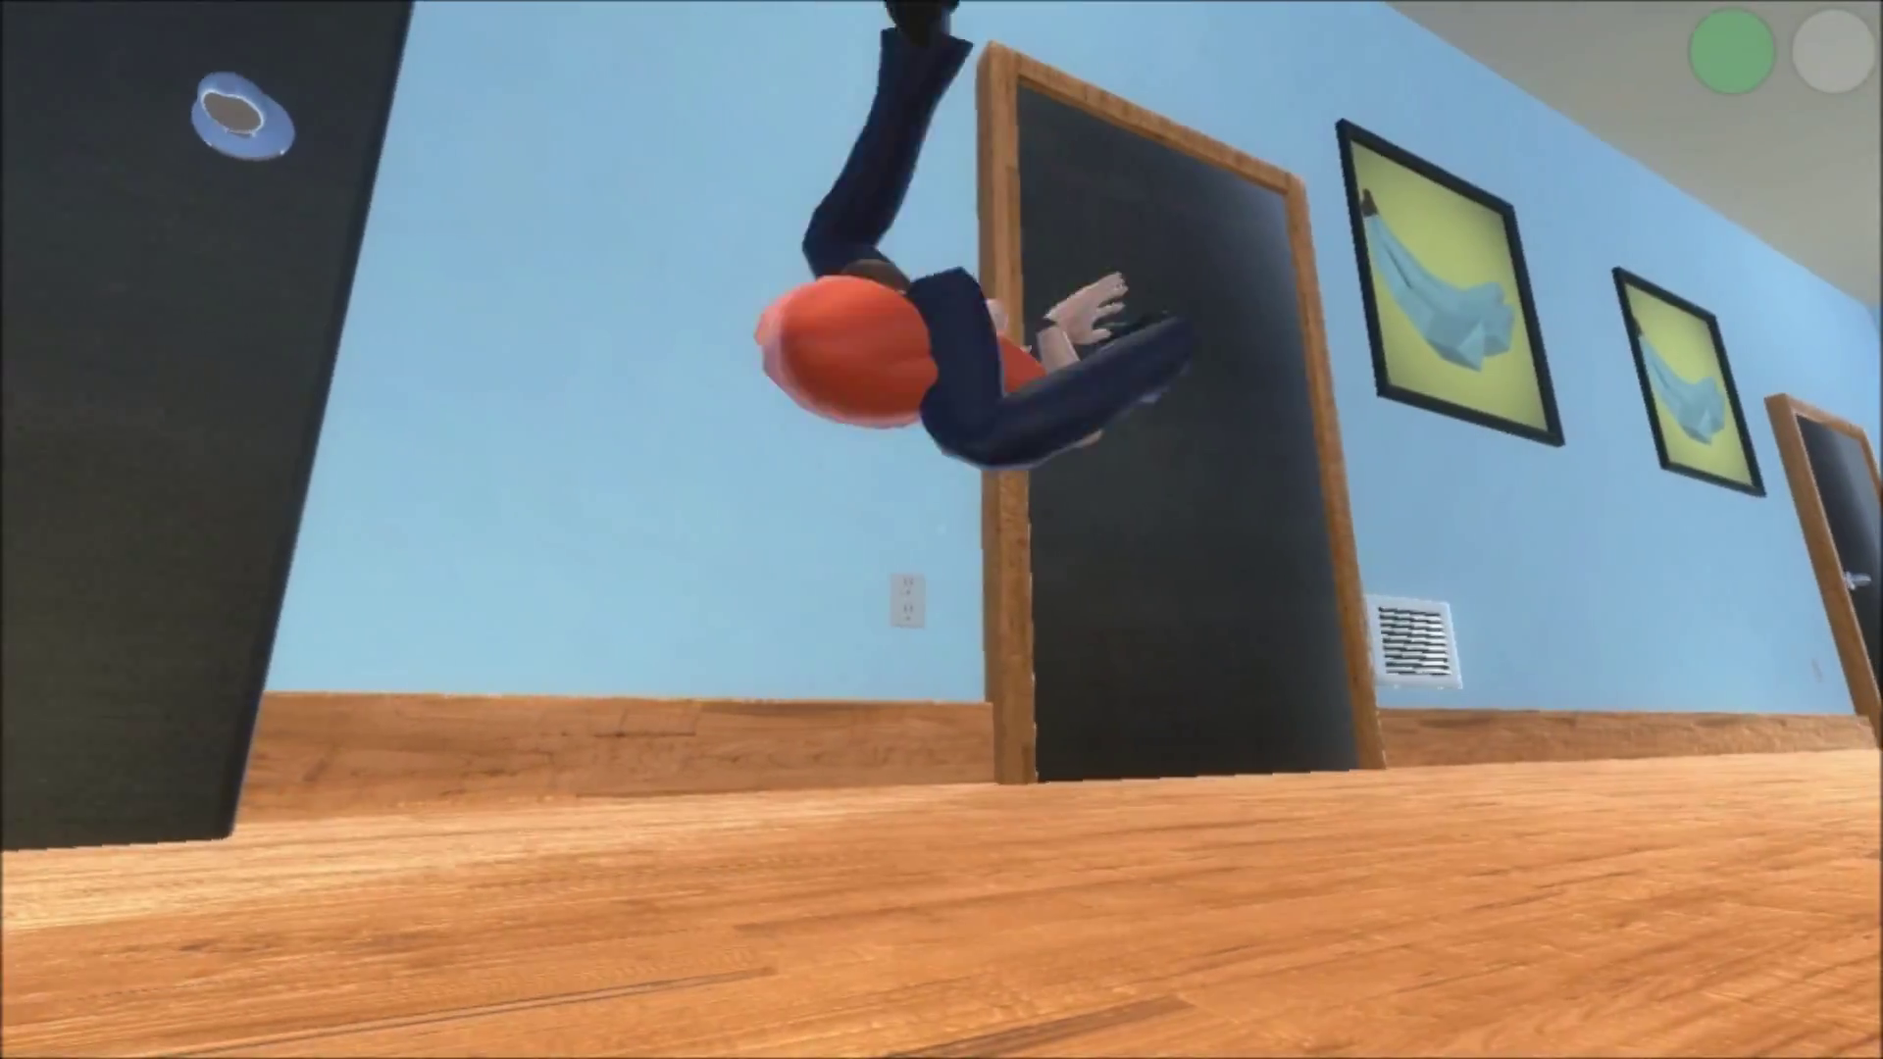
{"action": "key", "text": "w"}
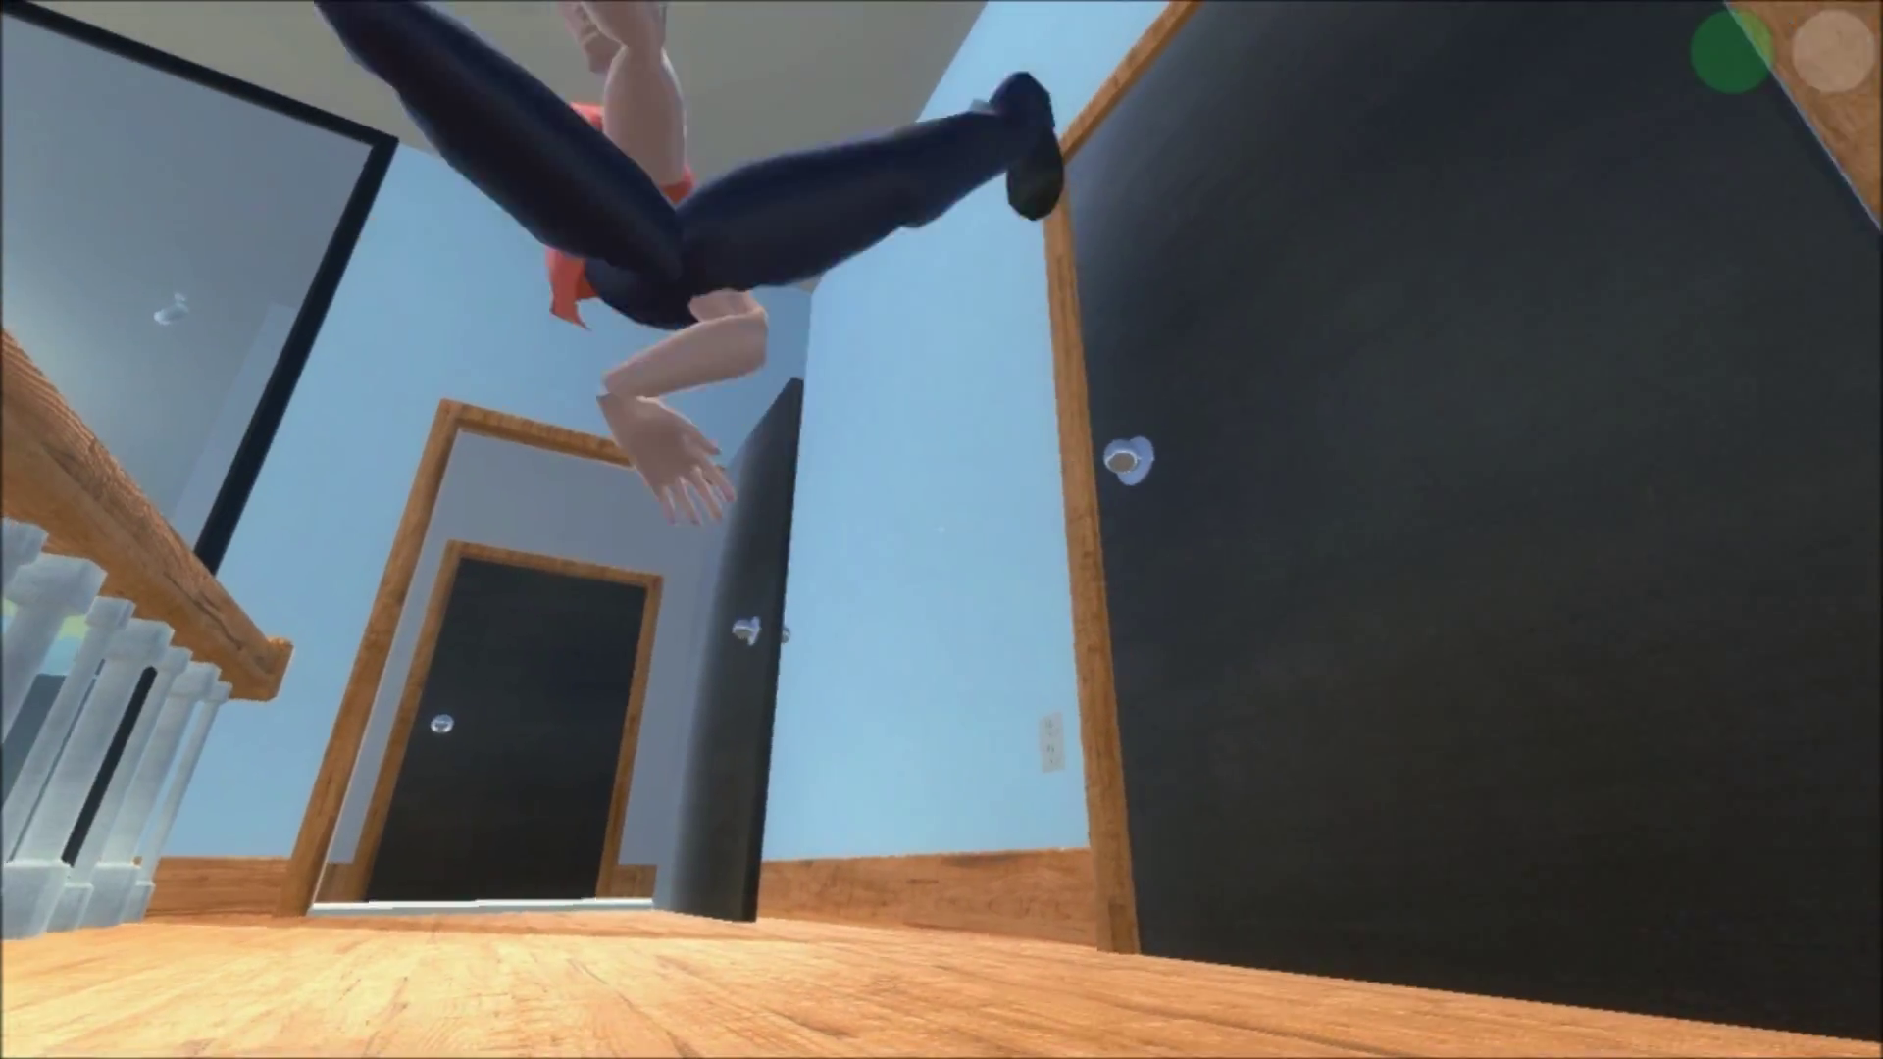
{"action": "key", "text": "e"}
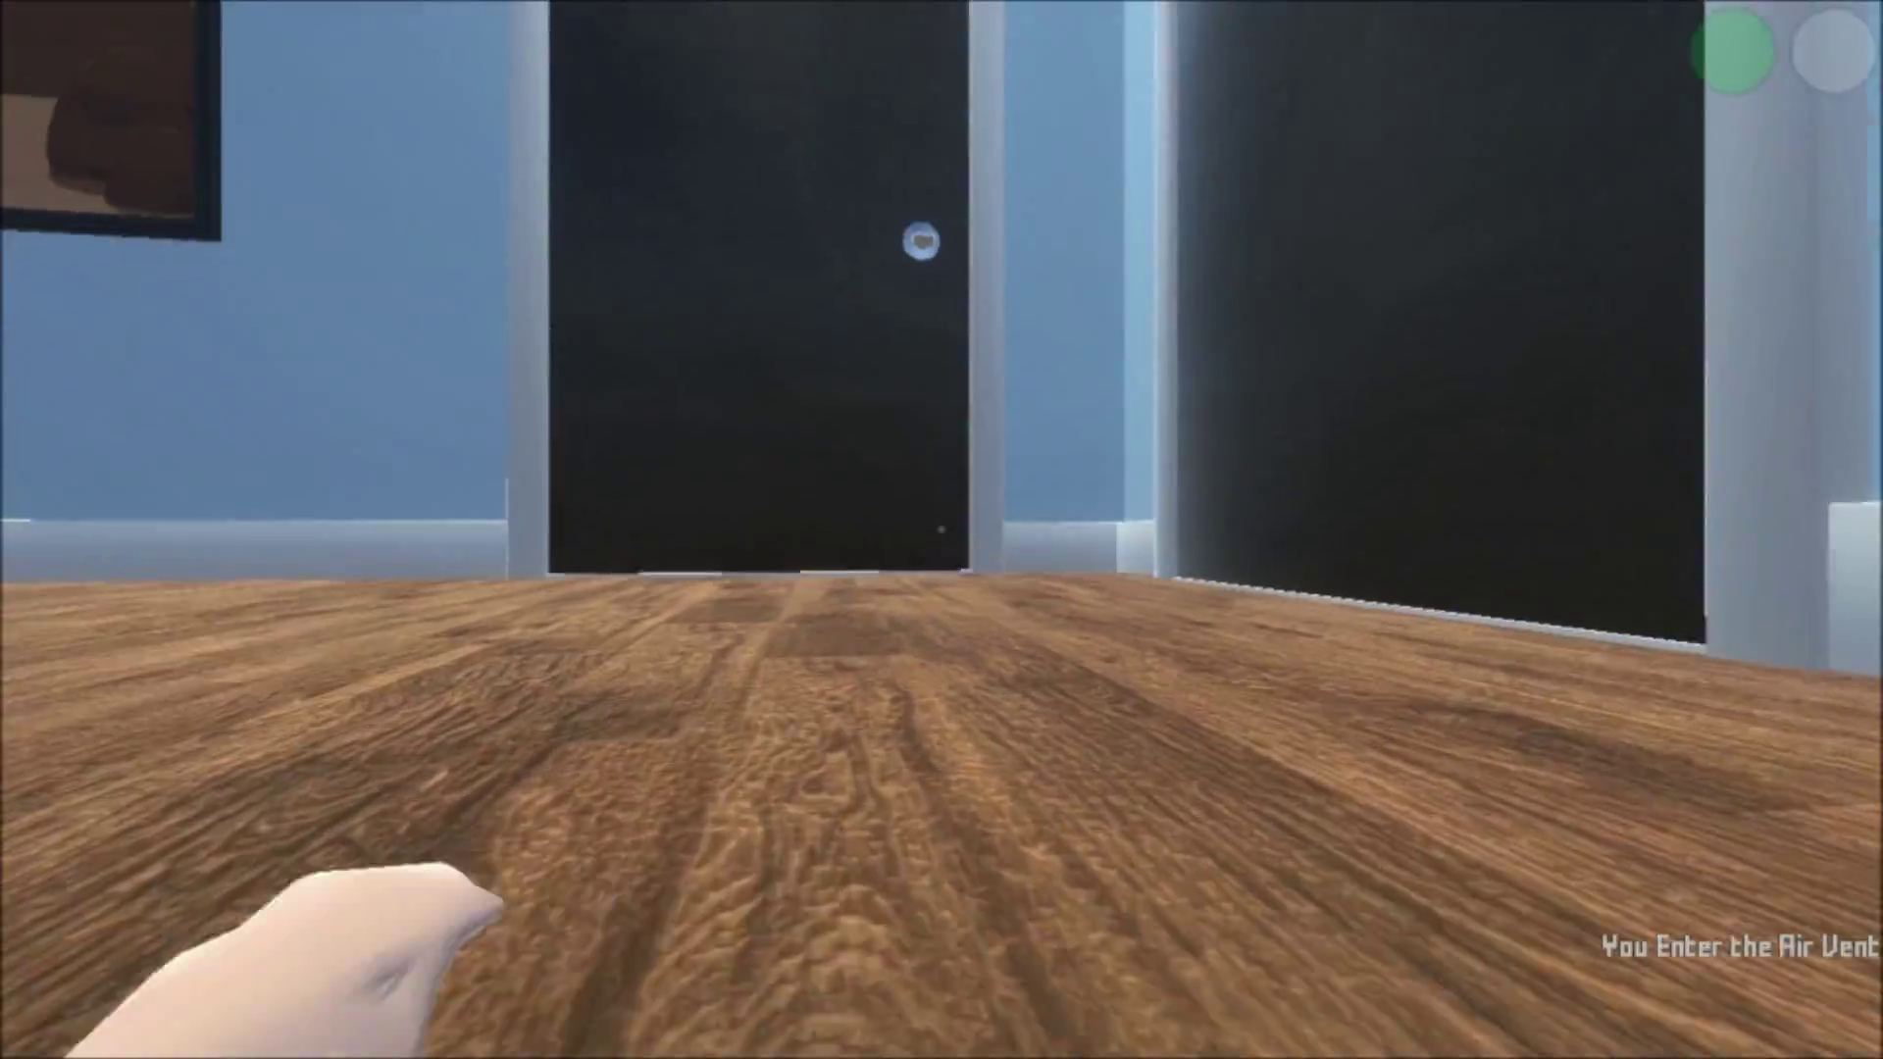
{"action": "key", "text": "w"}
Close the bathroom door, open the bottle cabinet, and drink the soap and bleach
{"action": "key", "text": "e"}
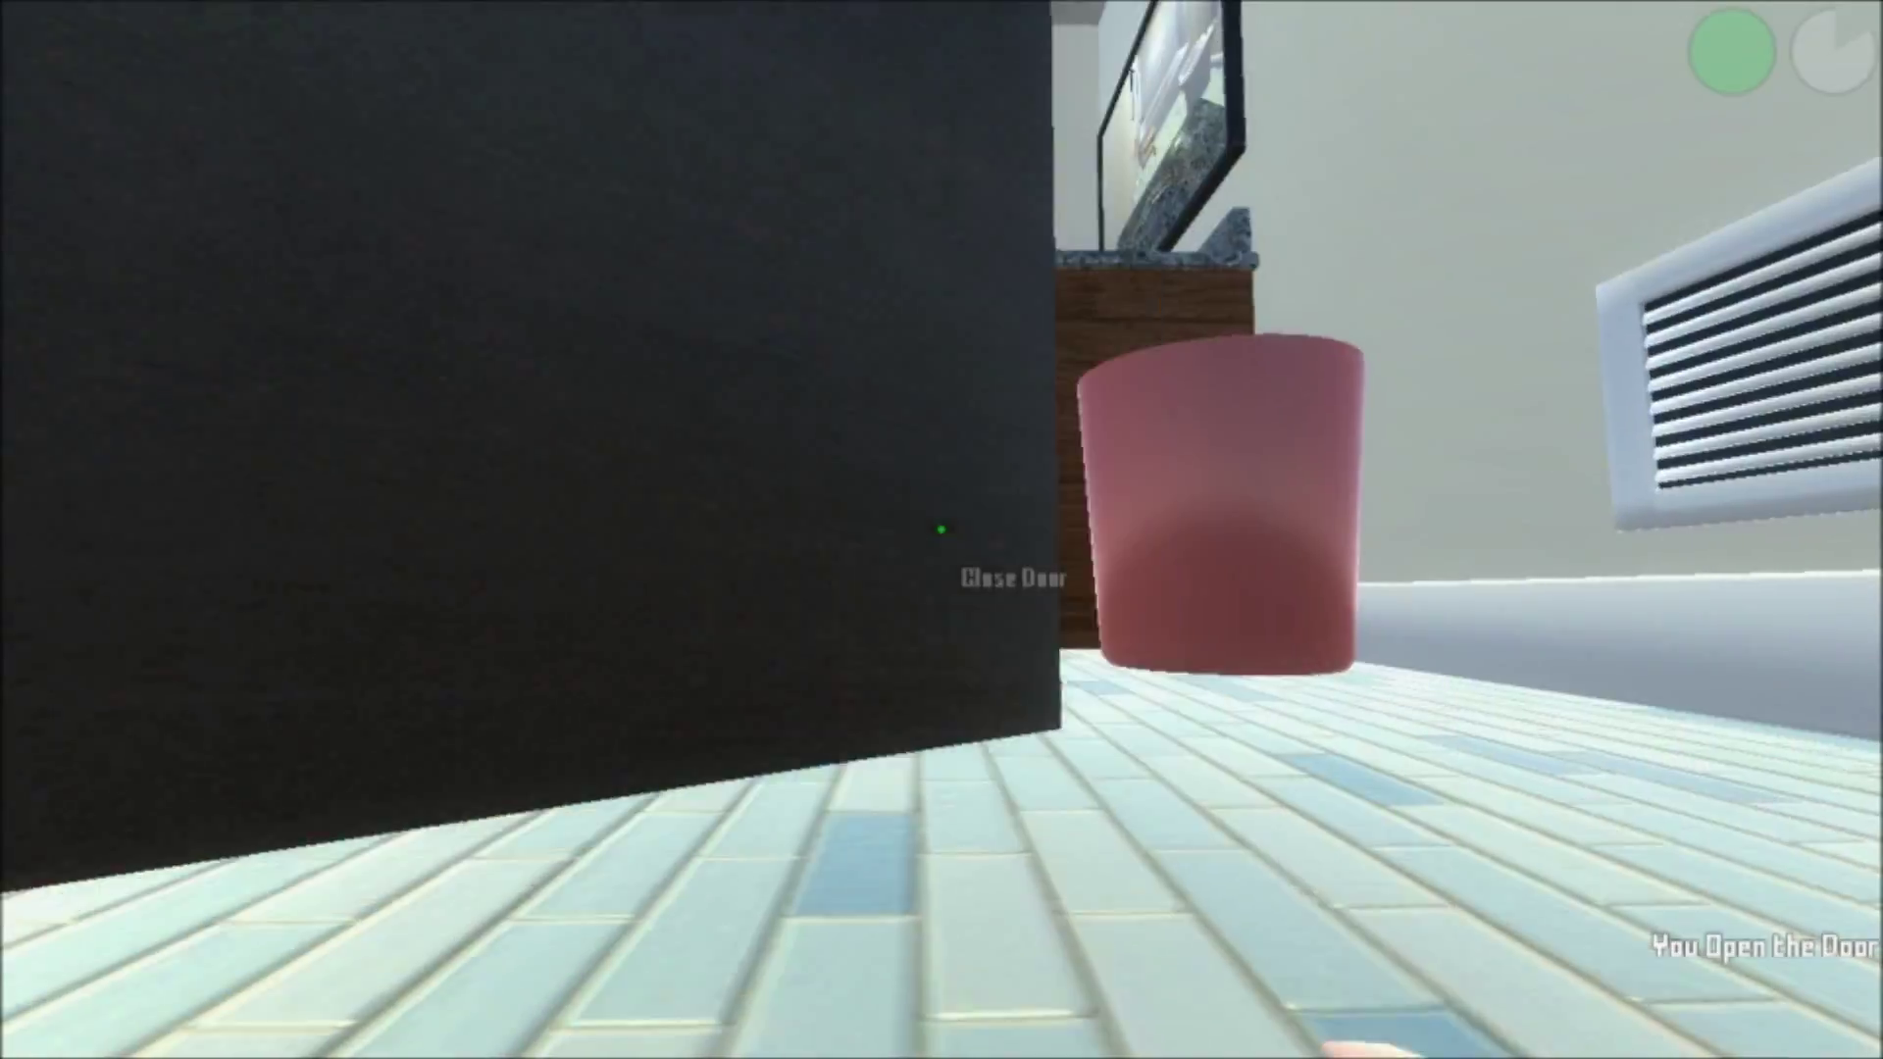
{"action": "key", "text": "w"}
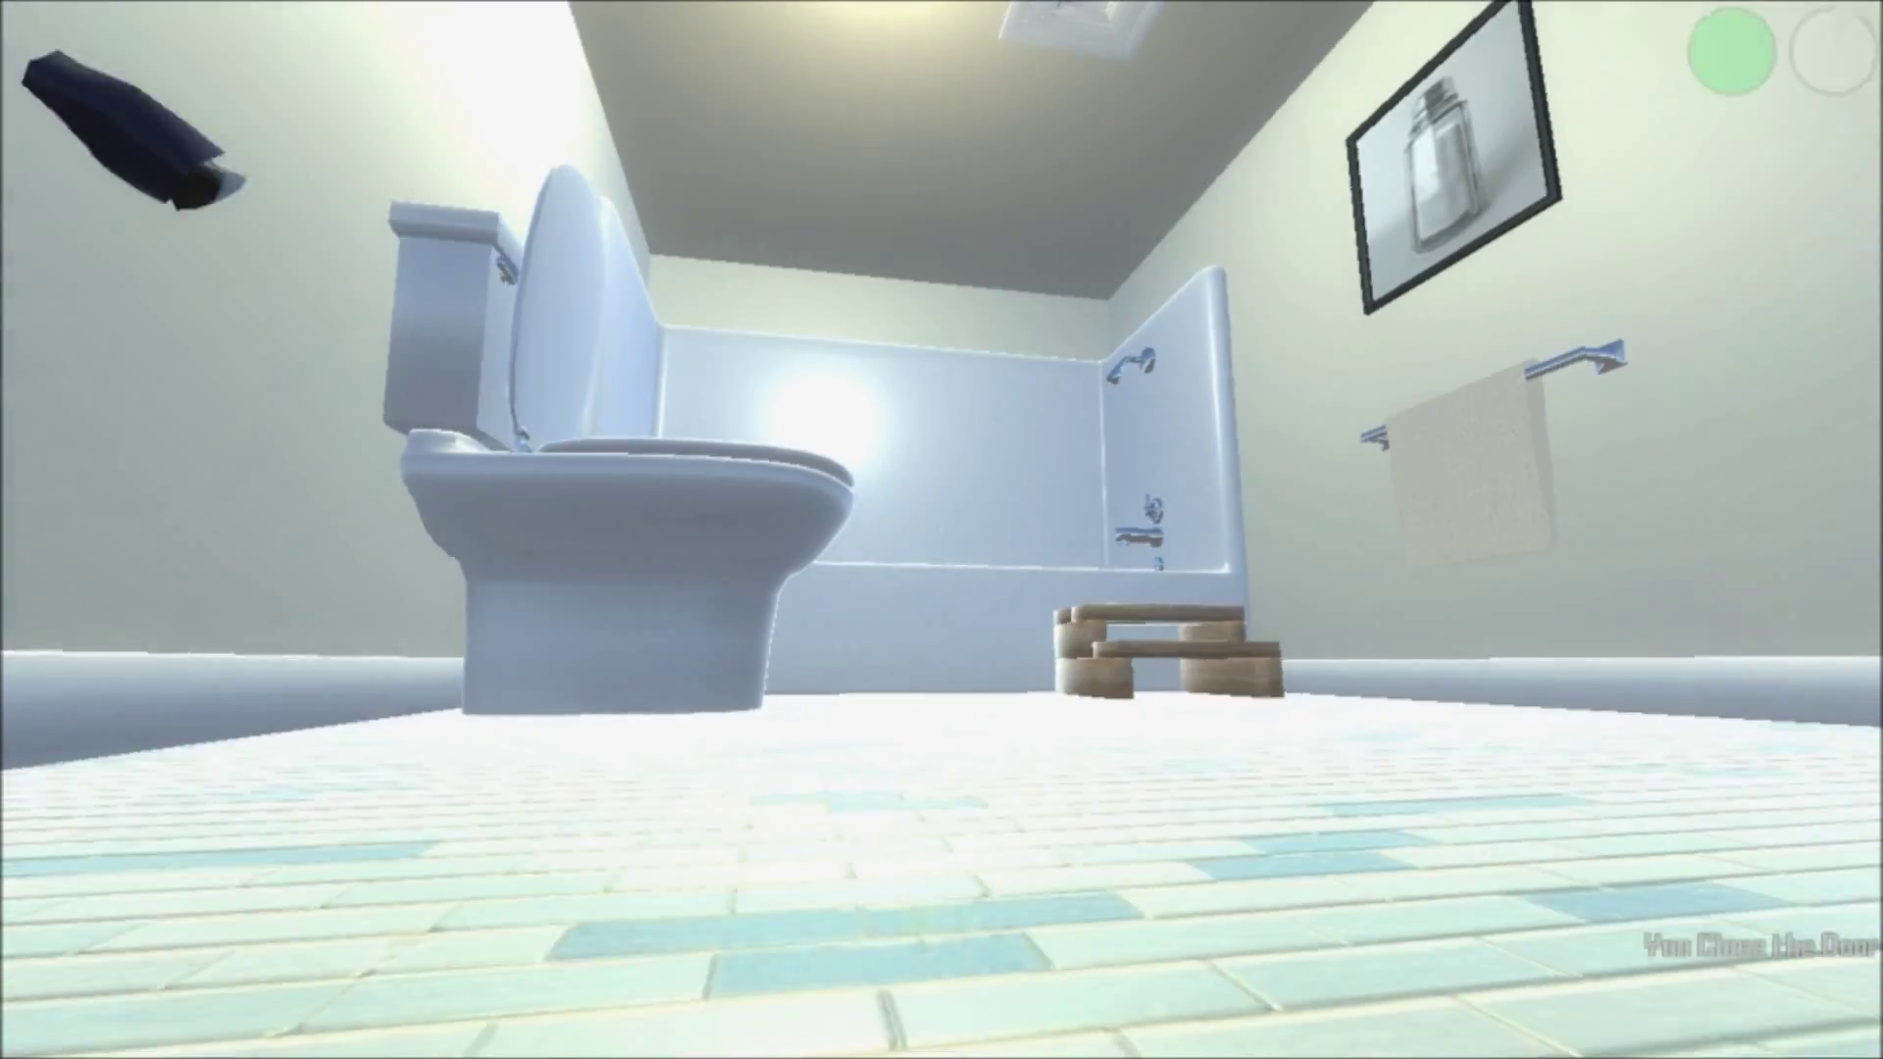
{"action": "key", "text": "e"}
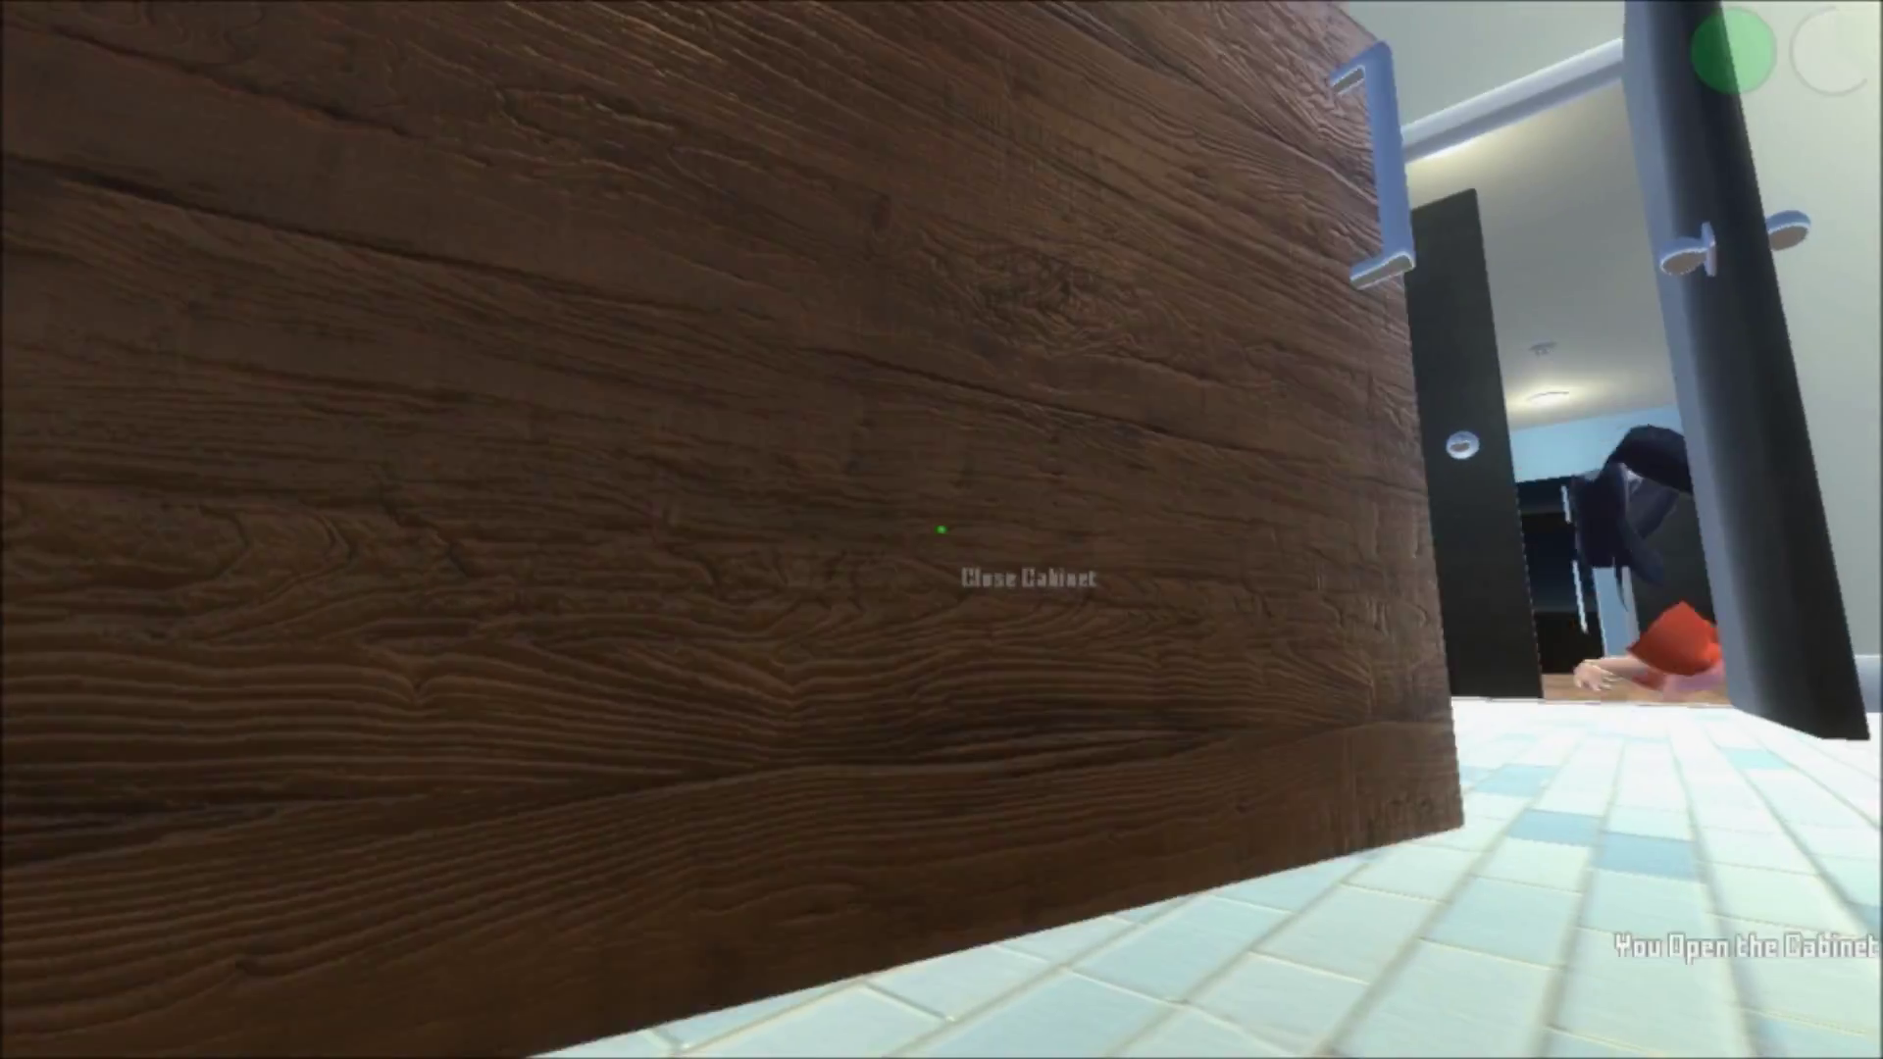
{"action": "key", "text": "e"}
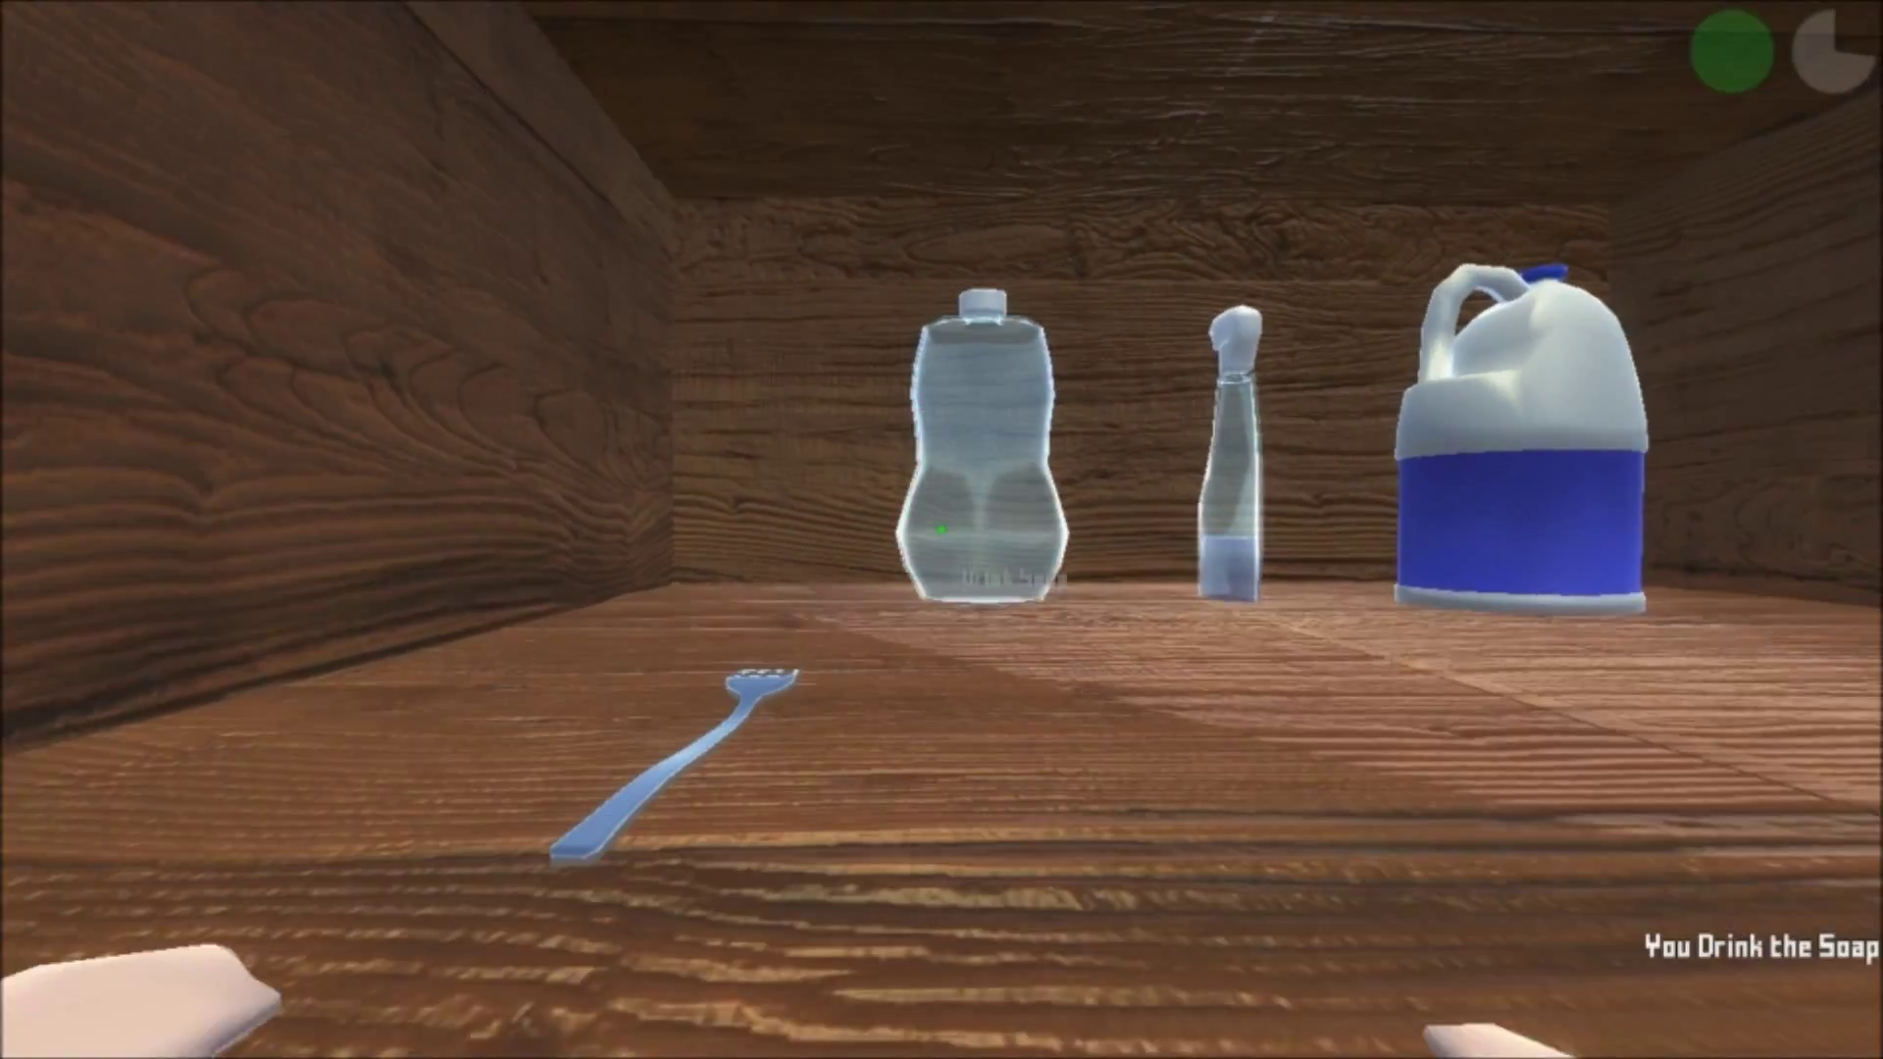
{"action": "key", "text": "d"}
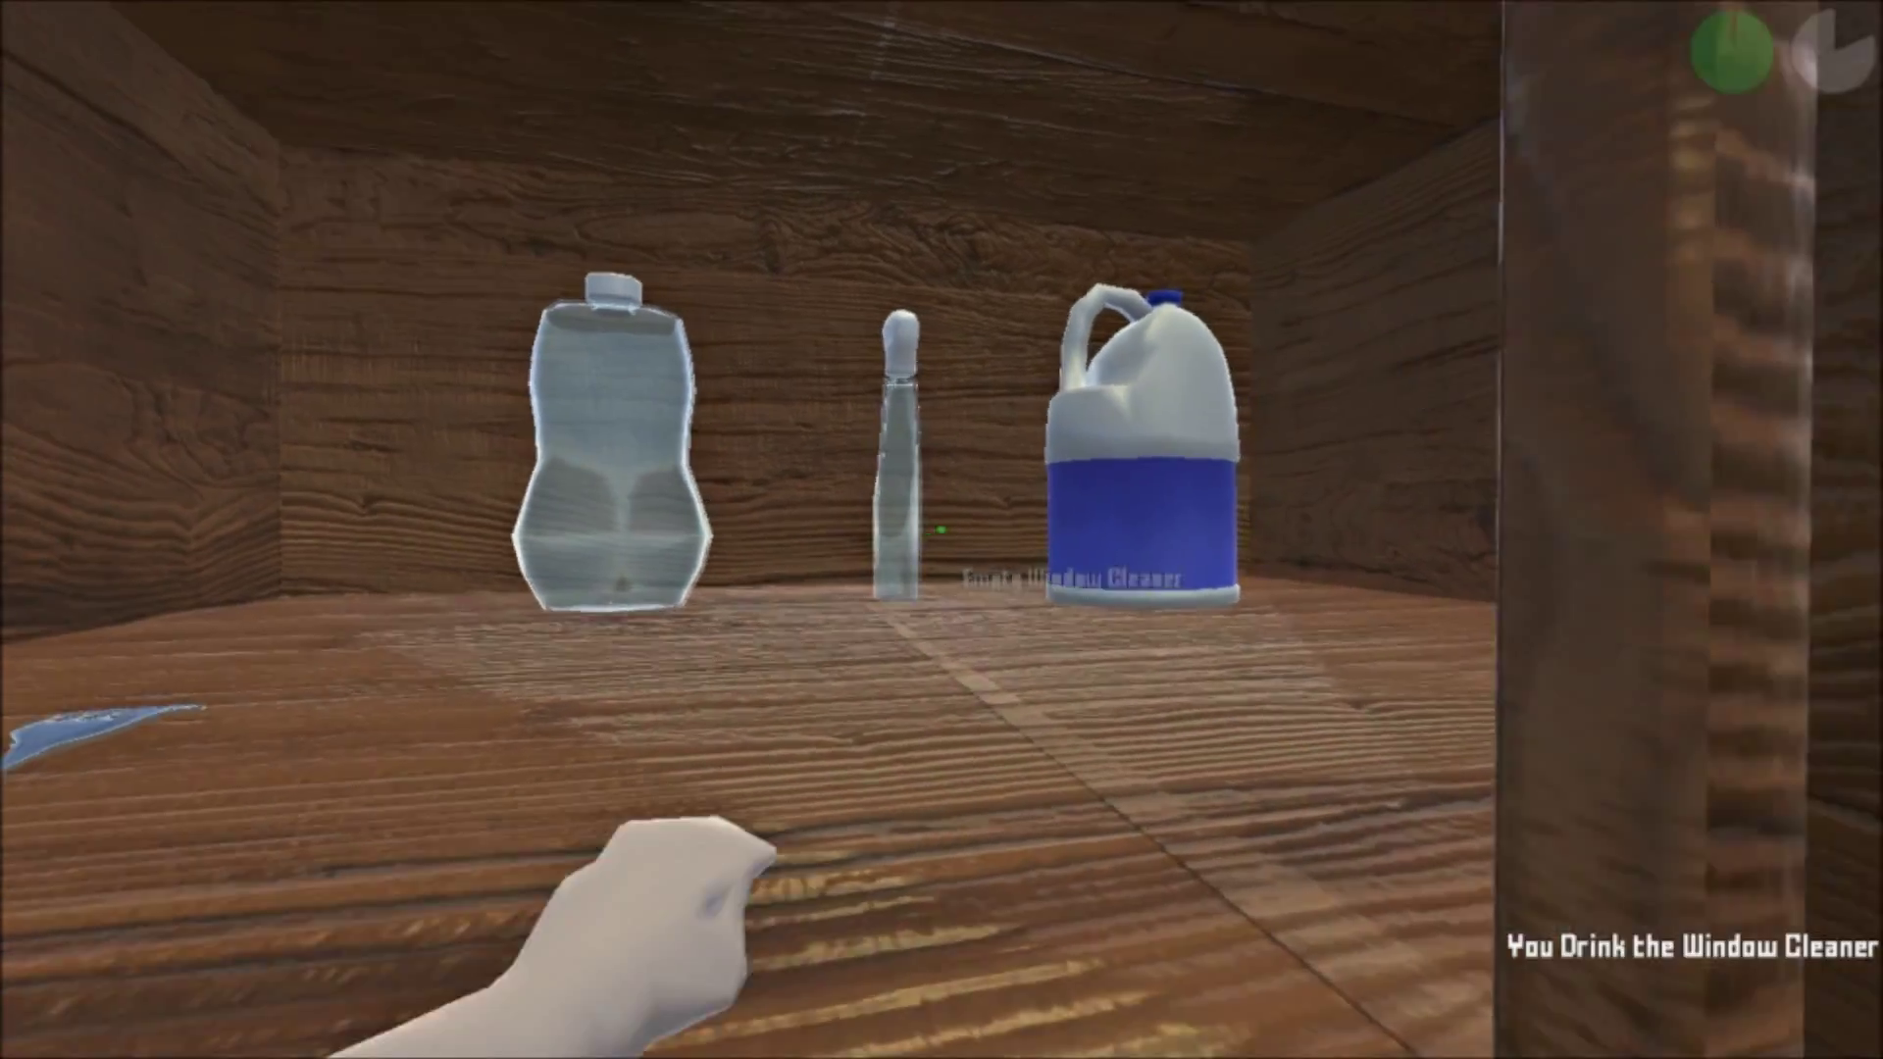
{"action": "key", "text": "e"}
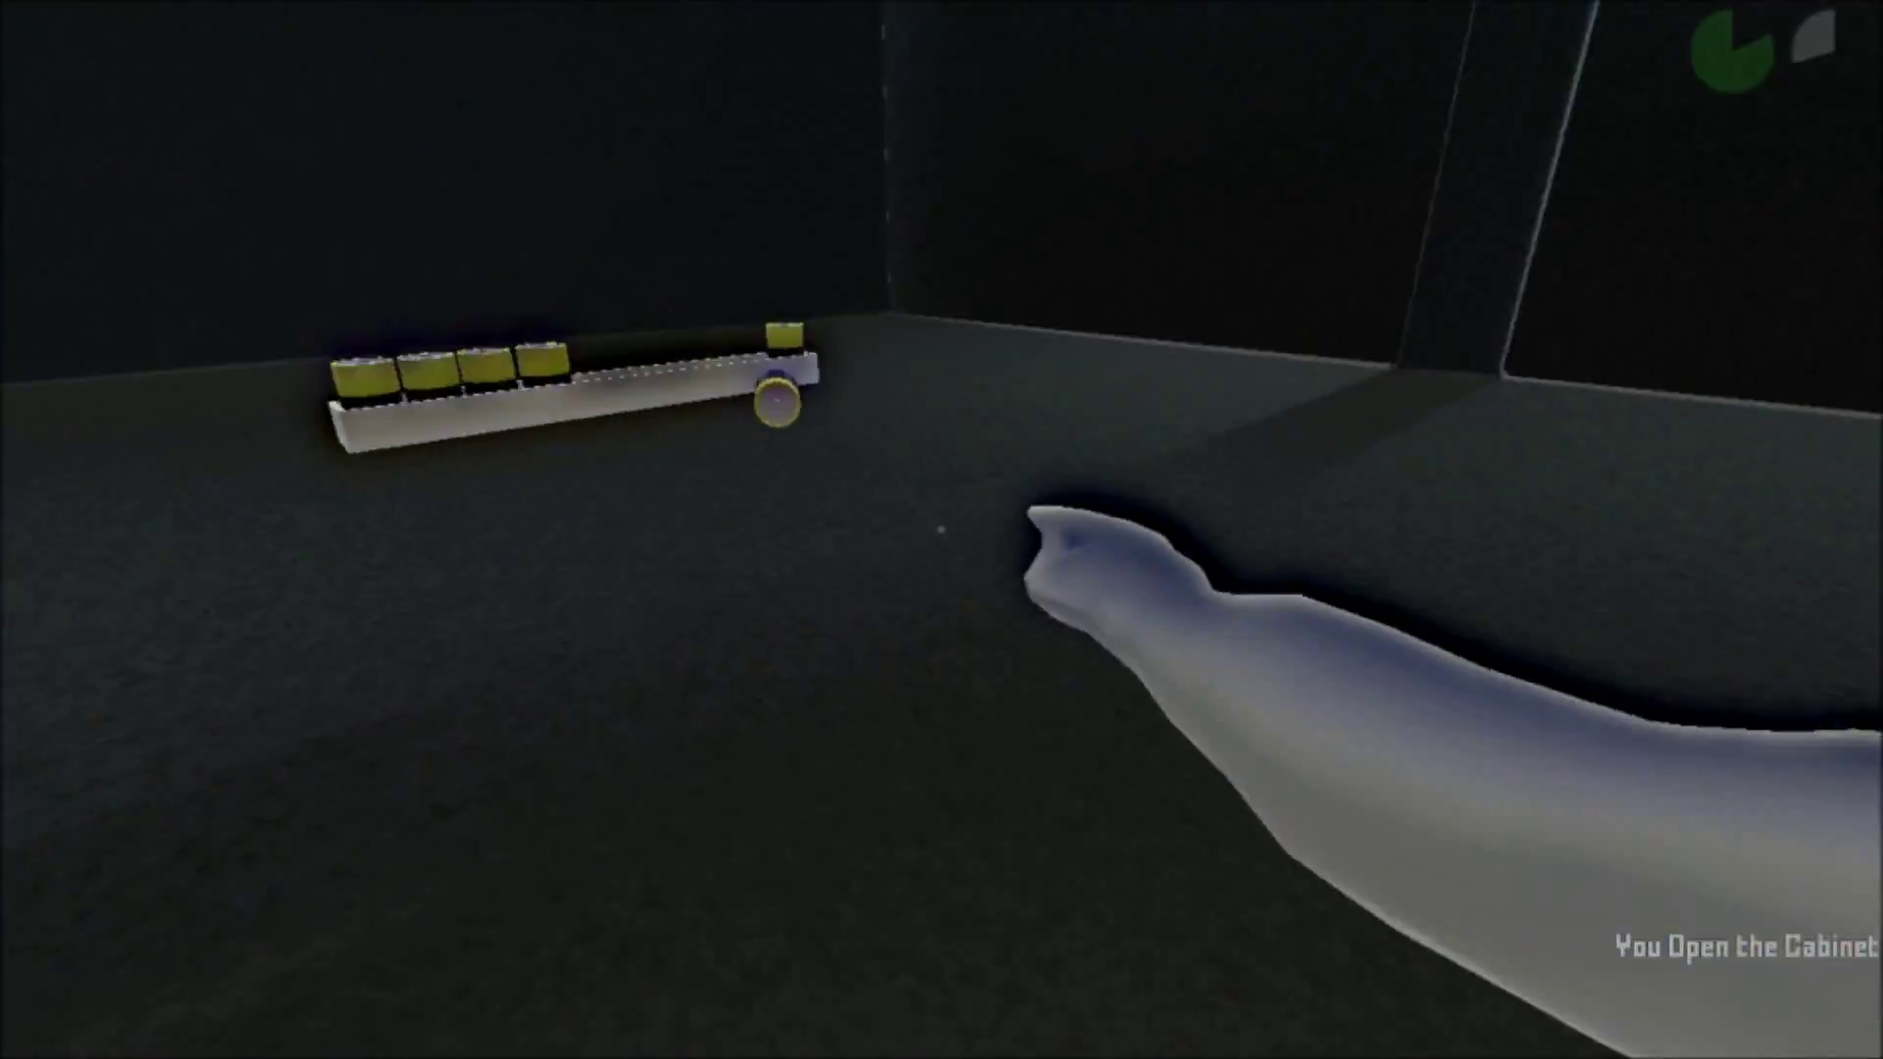
Eat the tray batteries and the trash under the tables, then crawl toward the TV stand
{"action": "left_click", "coordinate": [942, 530]}
{"action": "left_click", "coordinate": [941, 529]}
{"action": "left_click", "coordinate": [941, 529]}
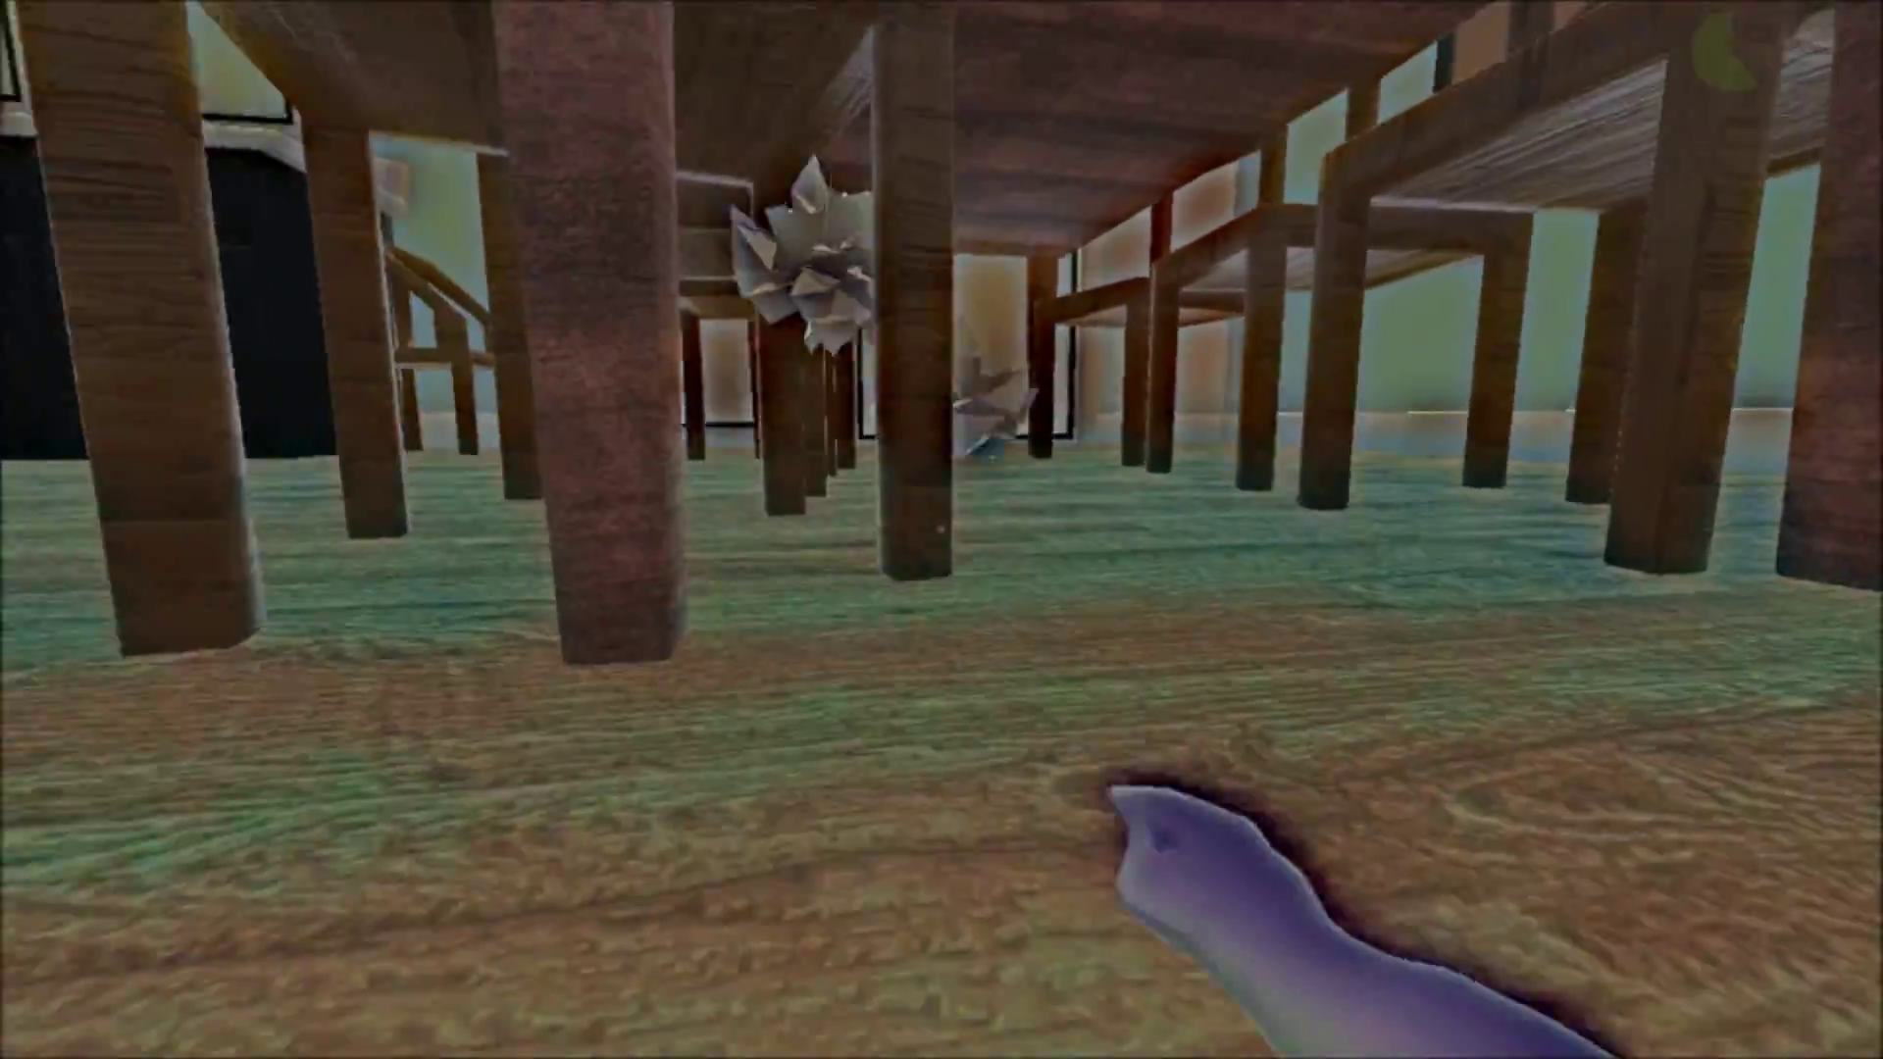
{"action": "key", "text": "w"}
{"action": "left_click", "coordinate": [942, 529]}
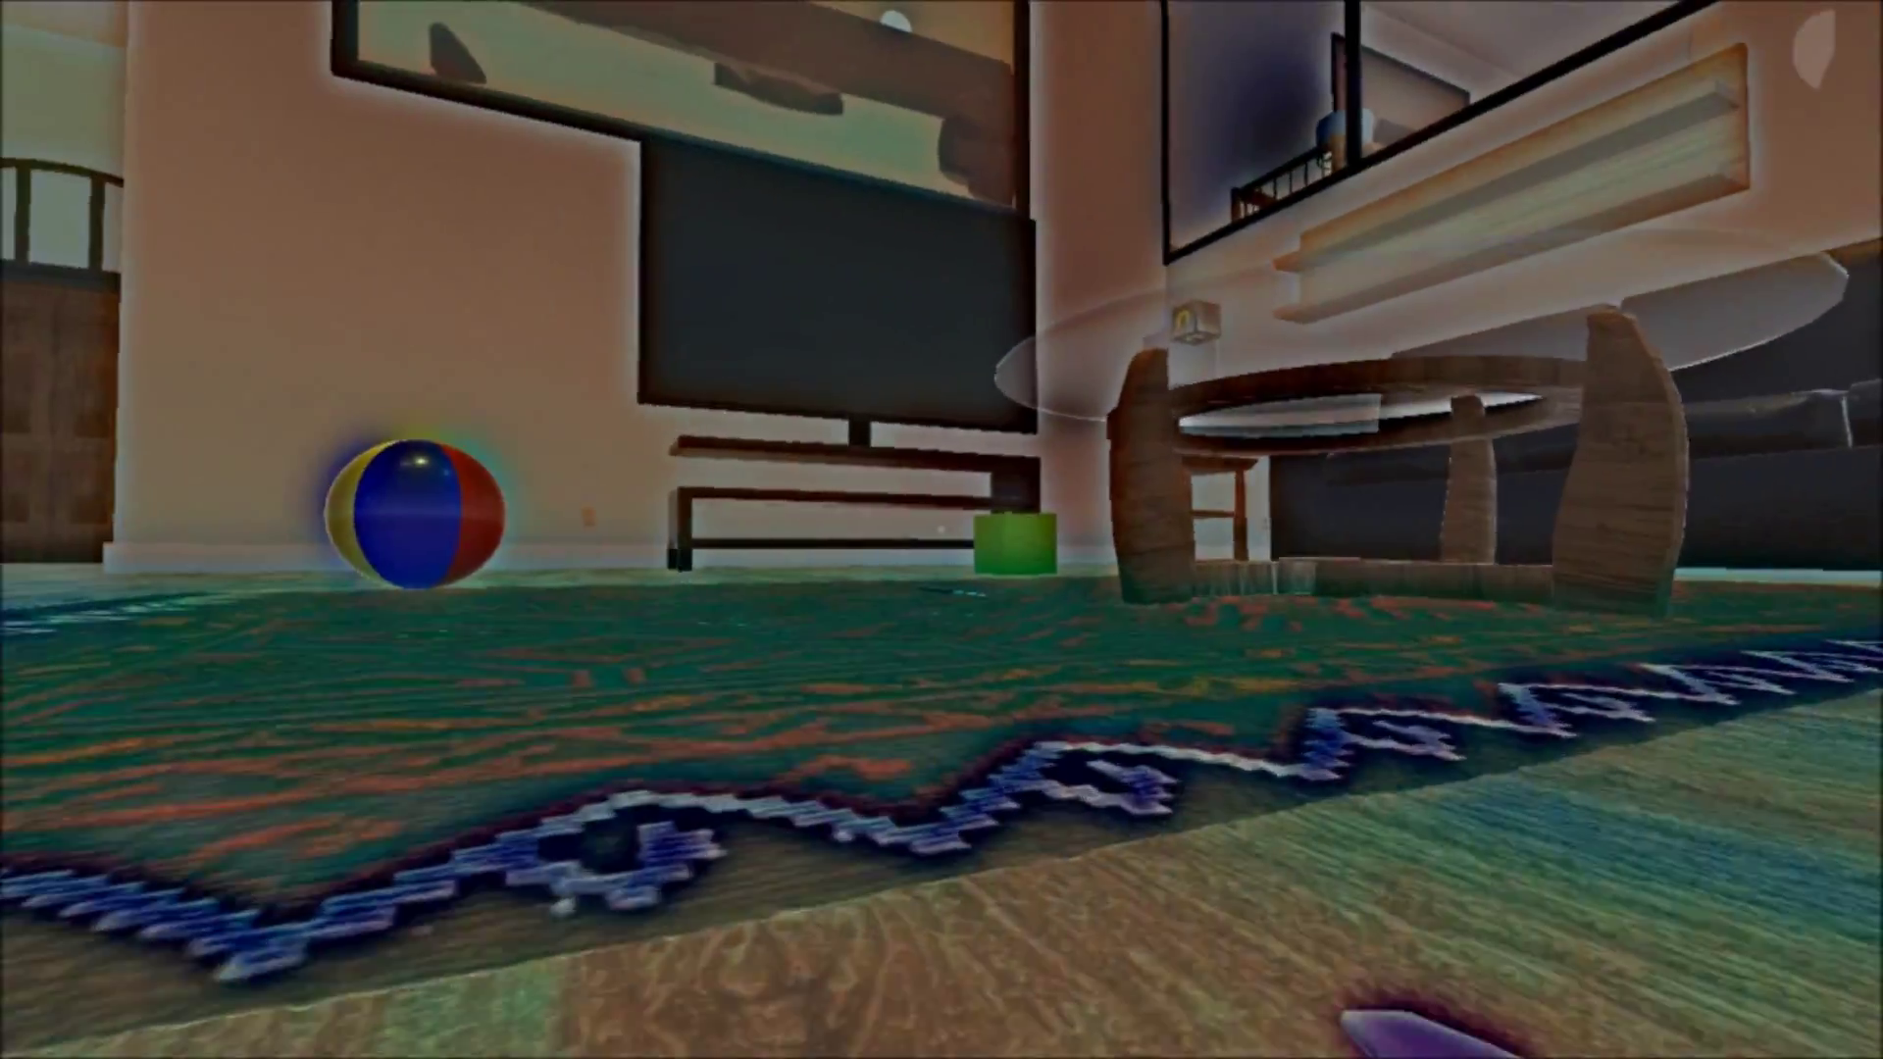
{"action": "key", "text": "w"}
{"action": "key", "text": "w"}
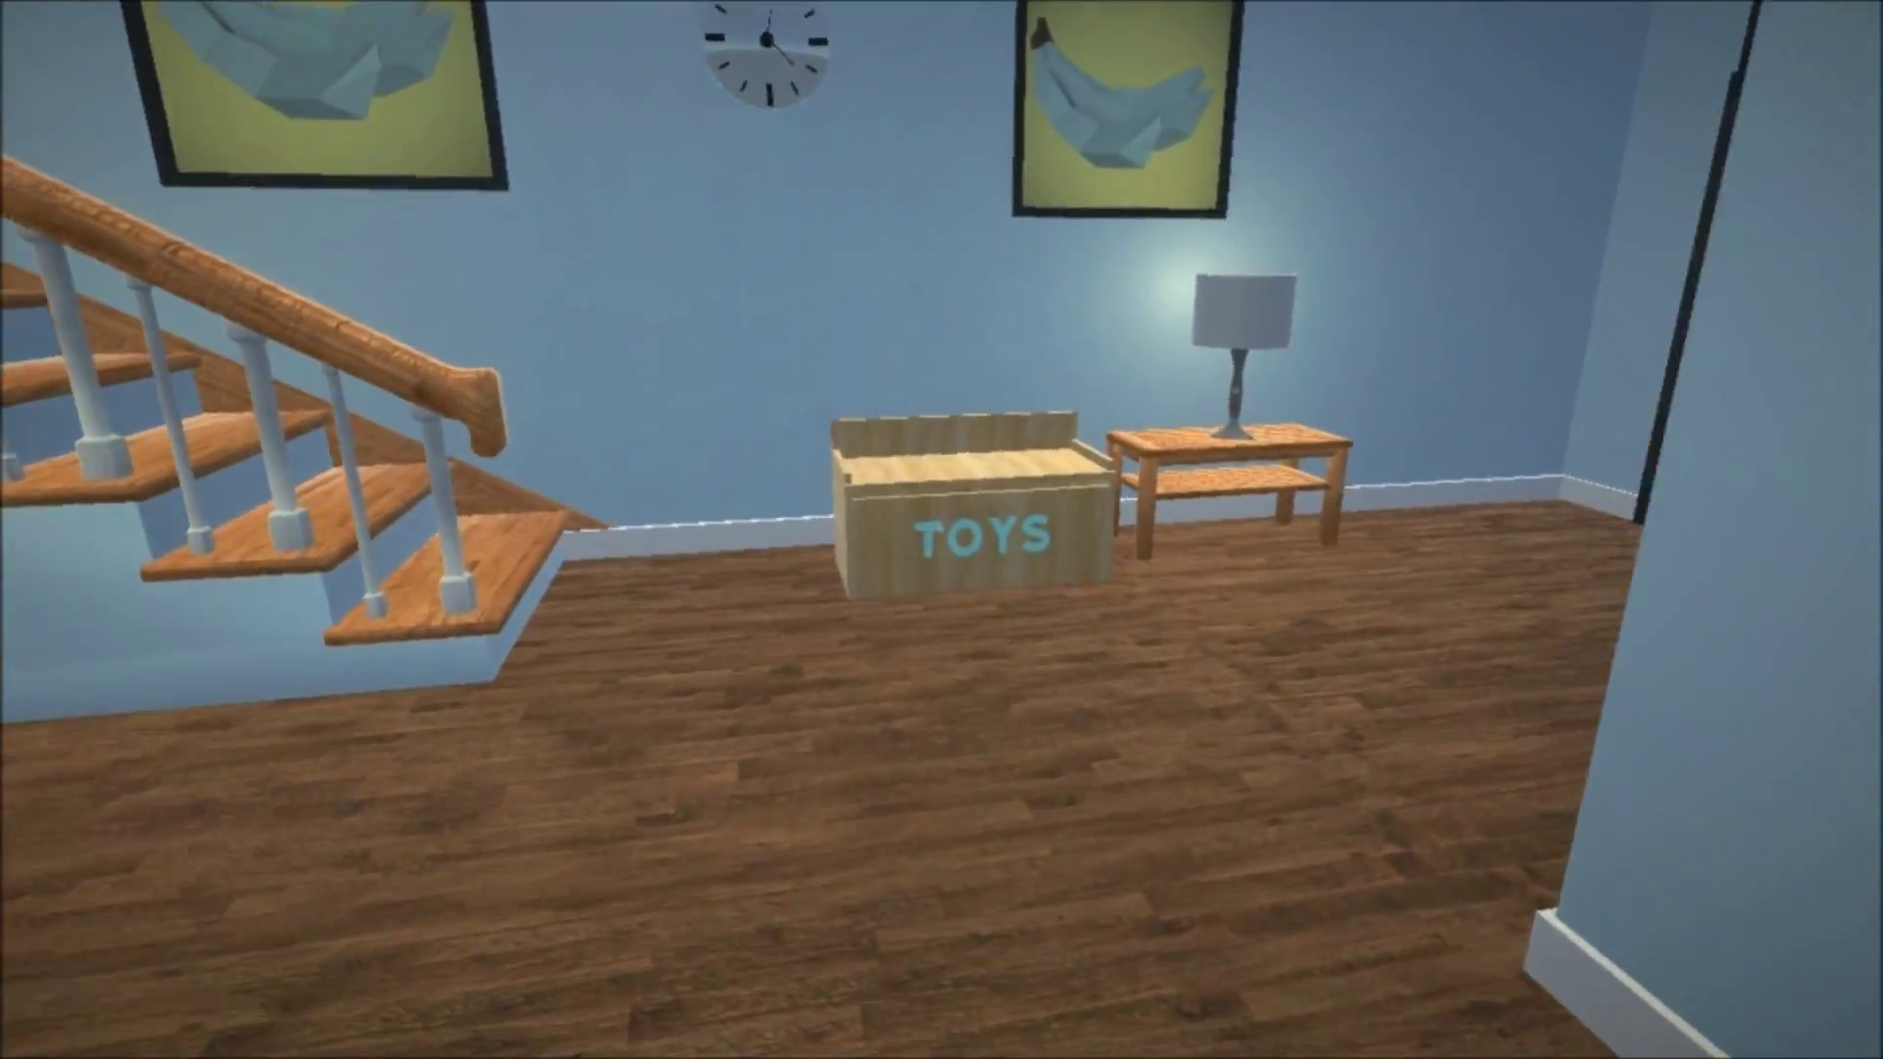
Open the toy box, then grab the toy piano and the blue block
{"action": "key", "text": "e"}
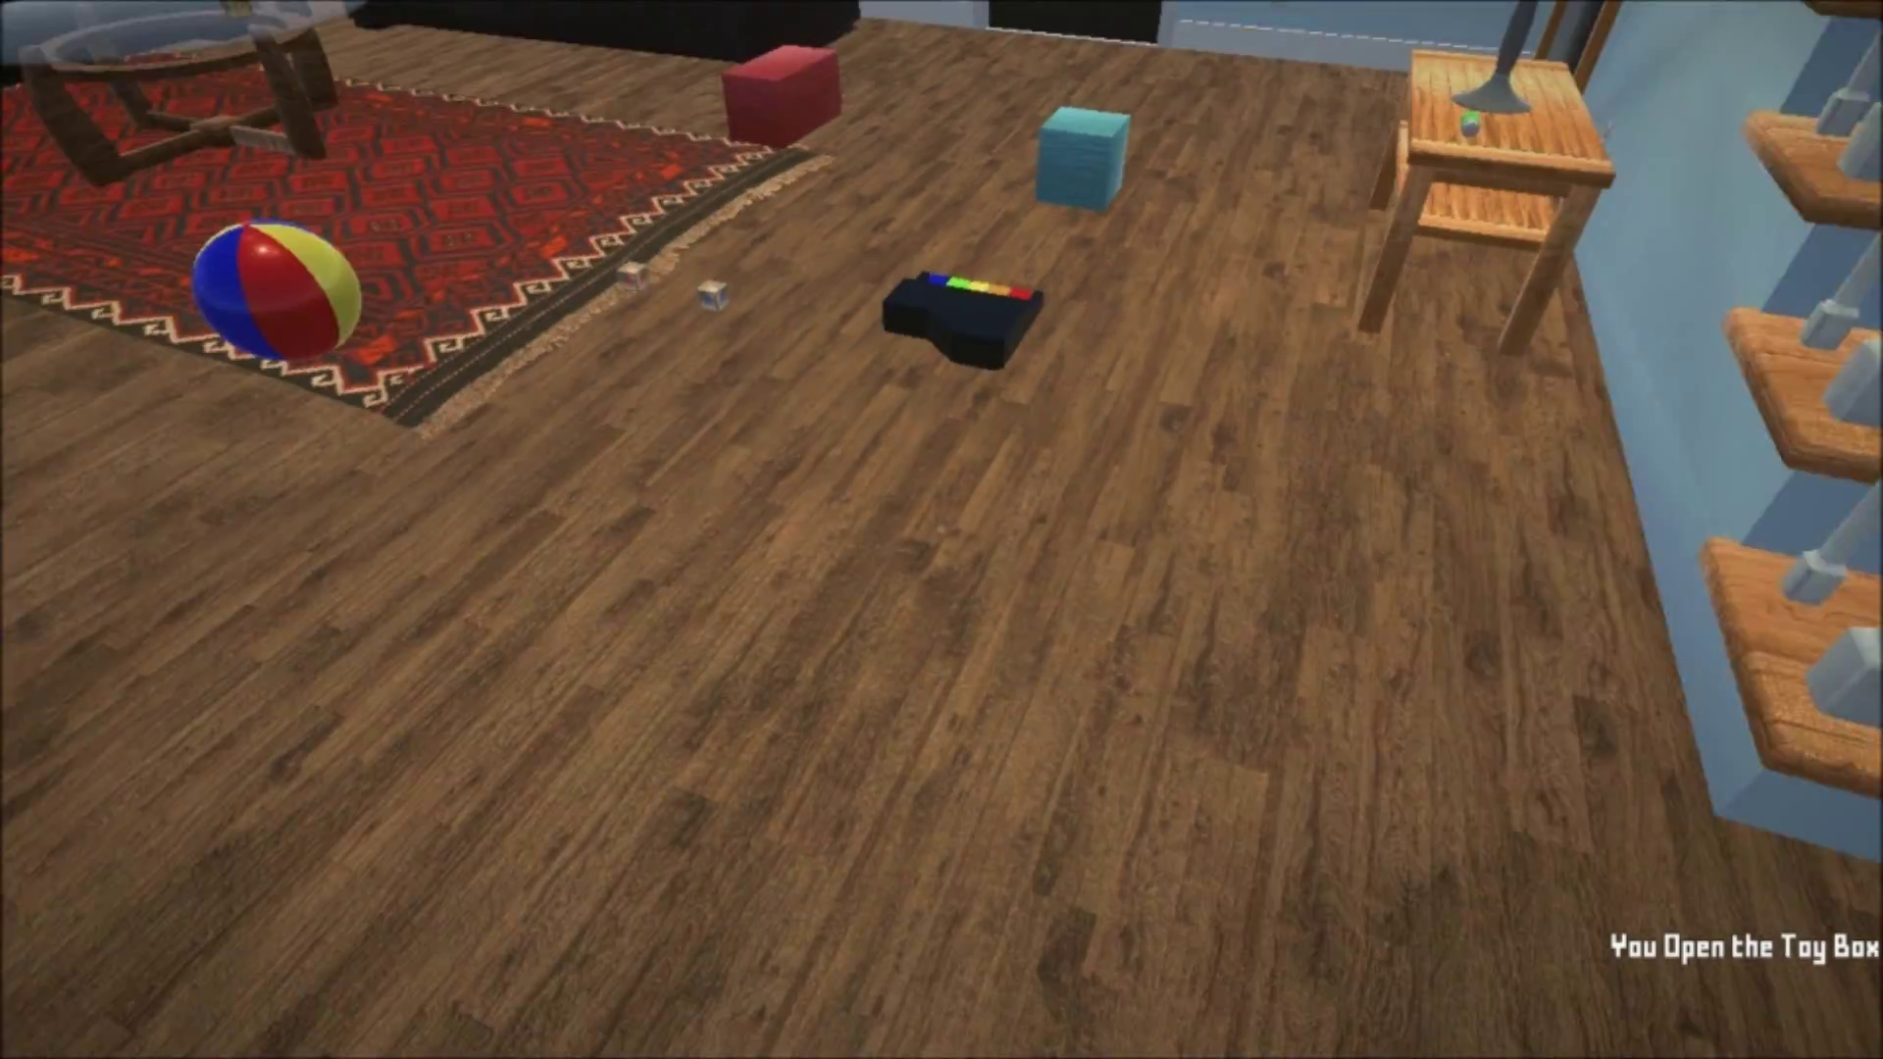
{"action": "key", "text": "e"}
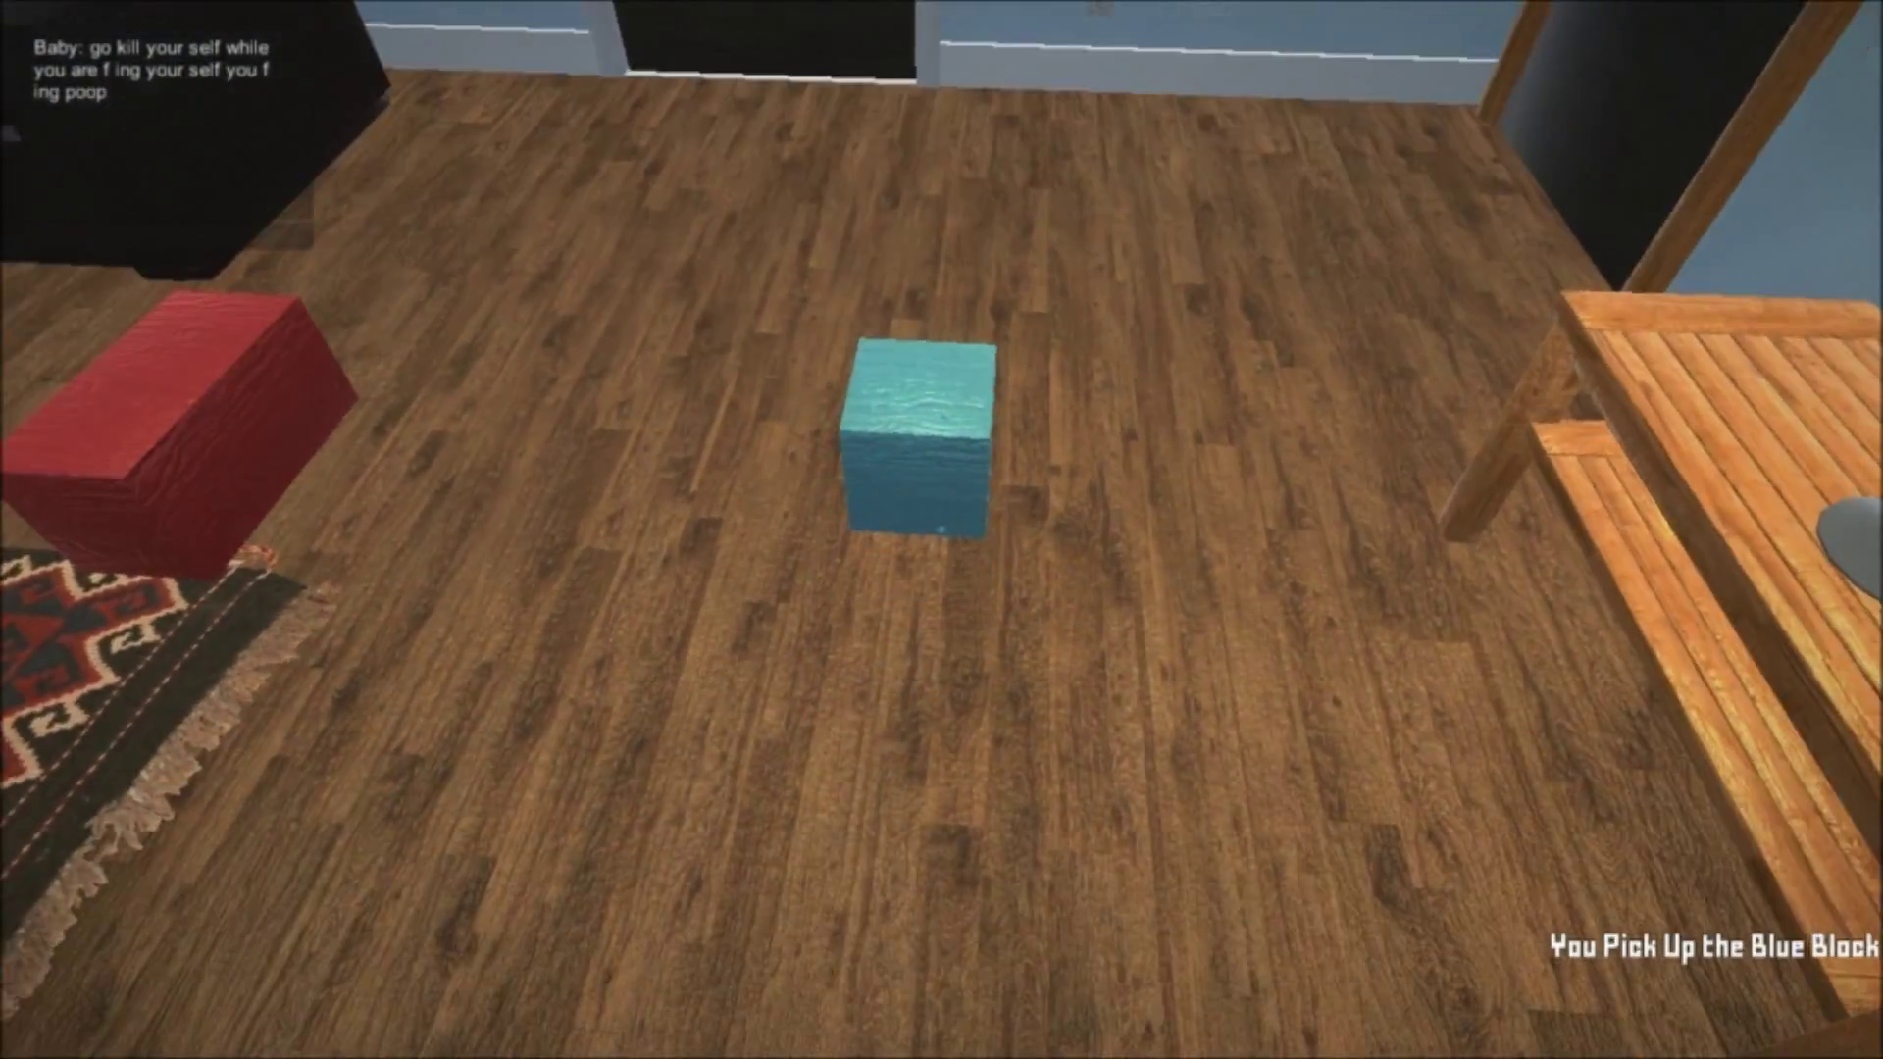
{"action": "key", "text": "e"}
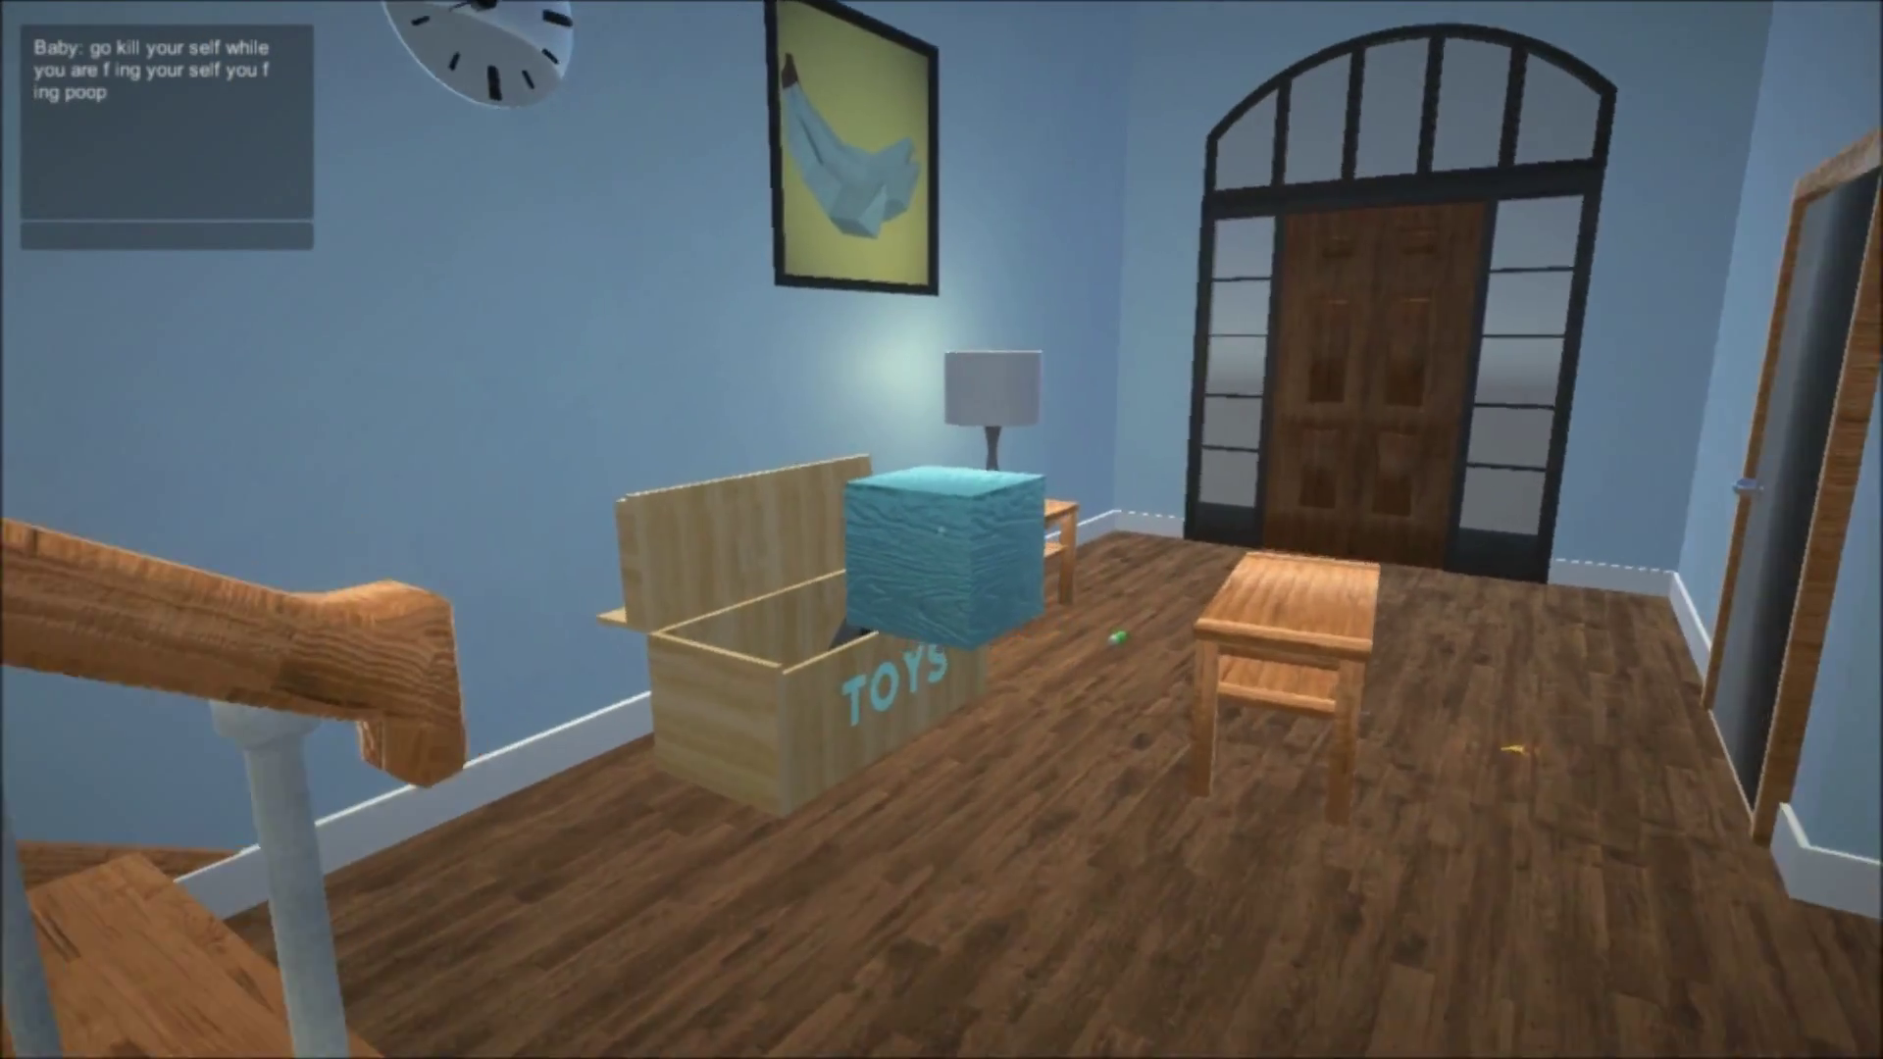
Drop the blue block into the toy box and gather the red block and beach ball
{"action": "key", "text": "e"}
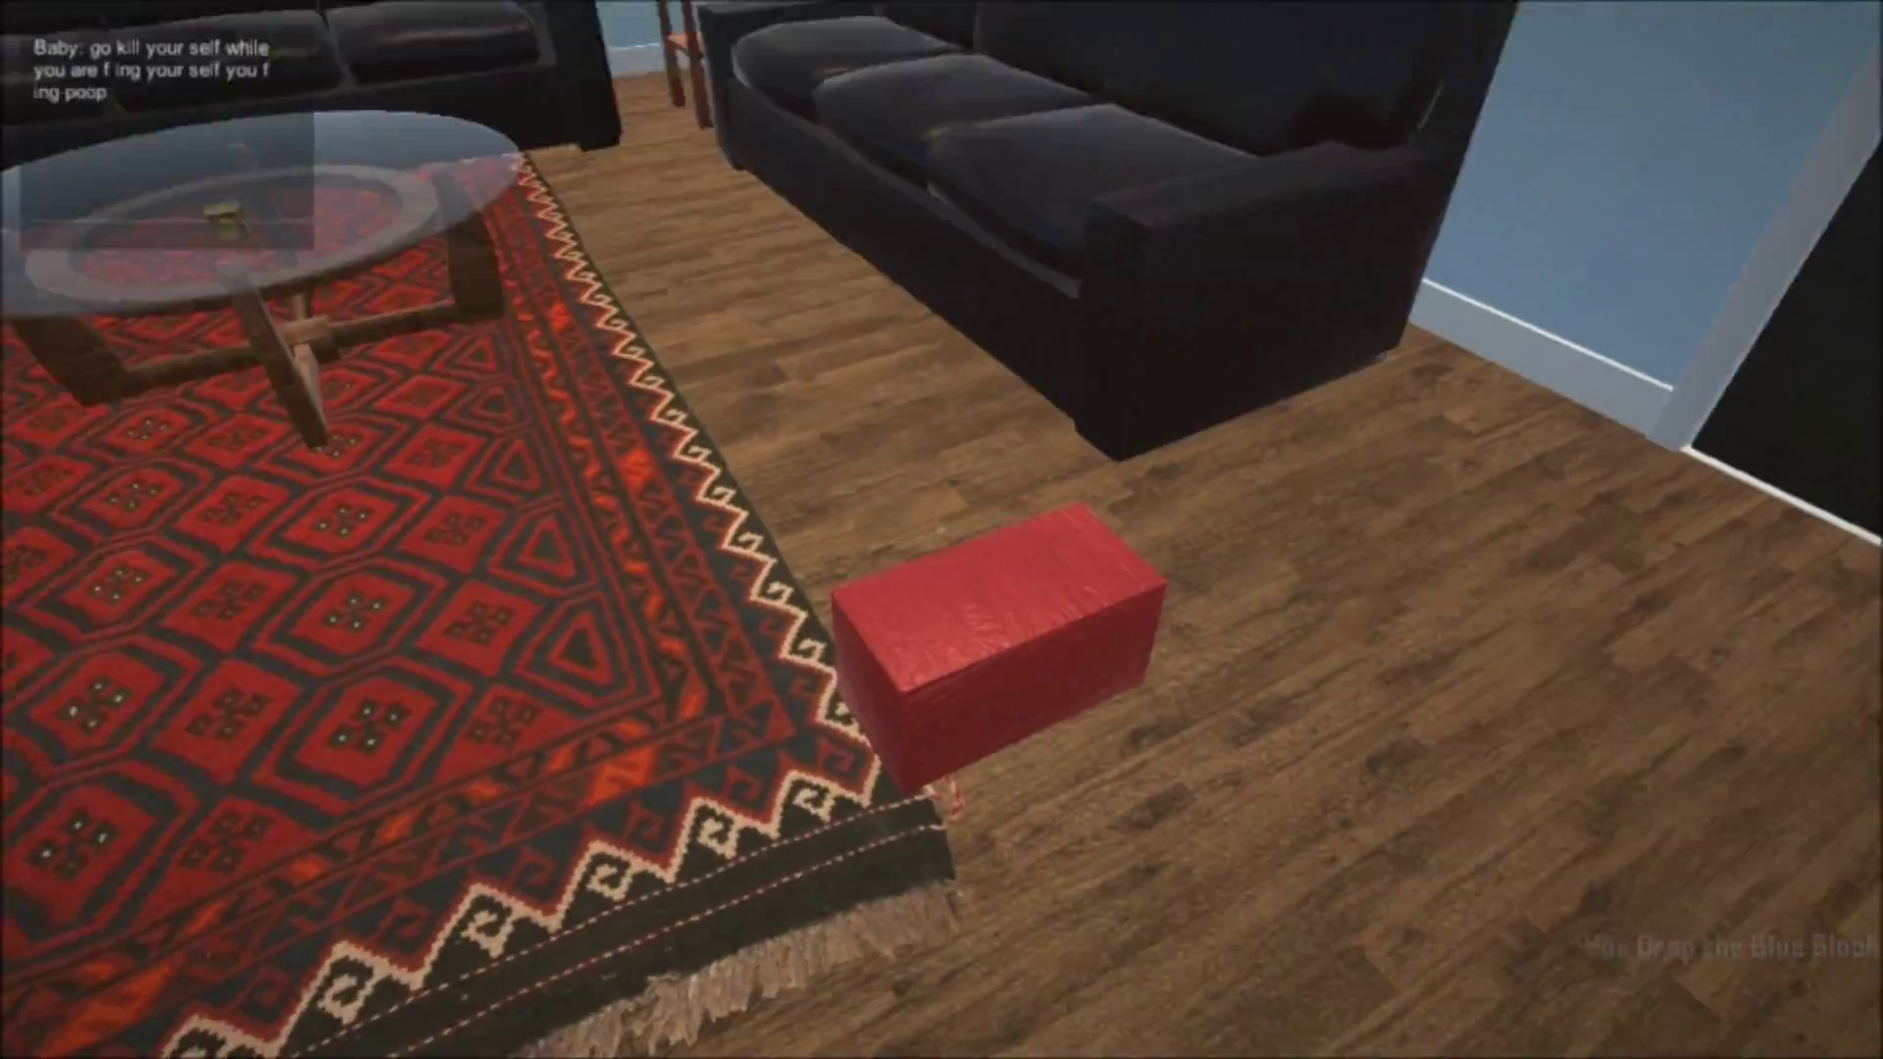
{"action": "key", "text": "e"}
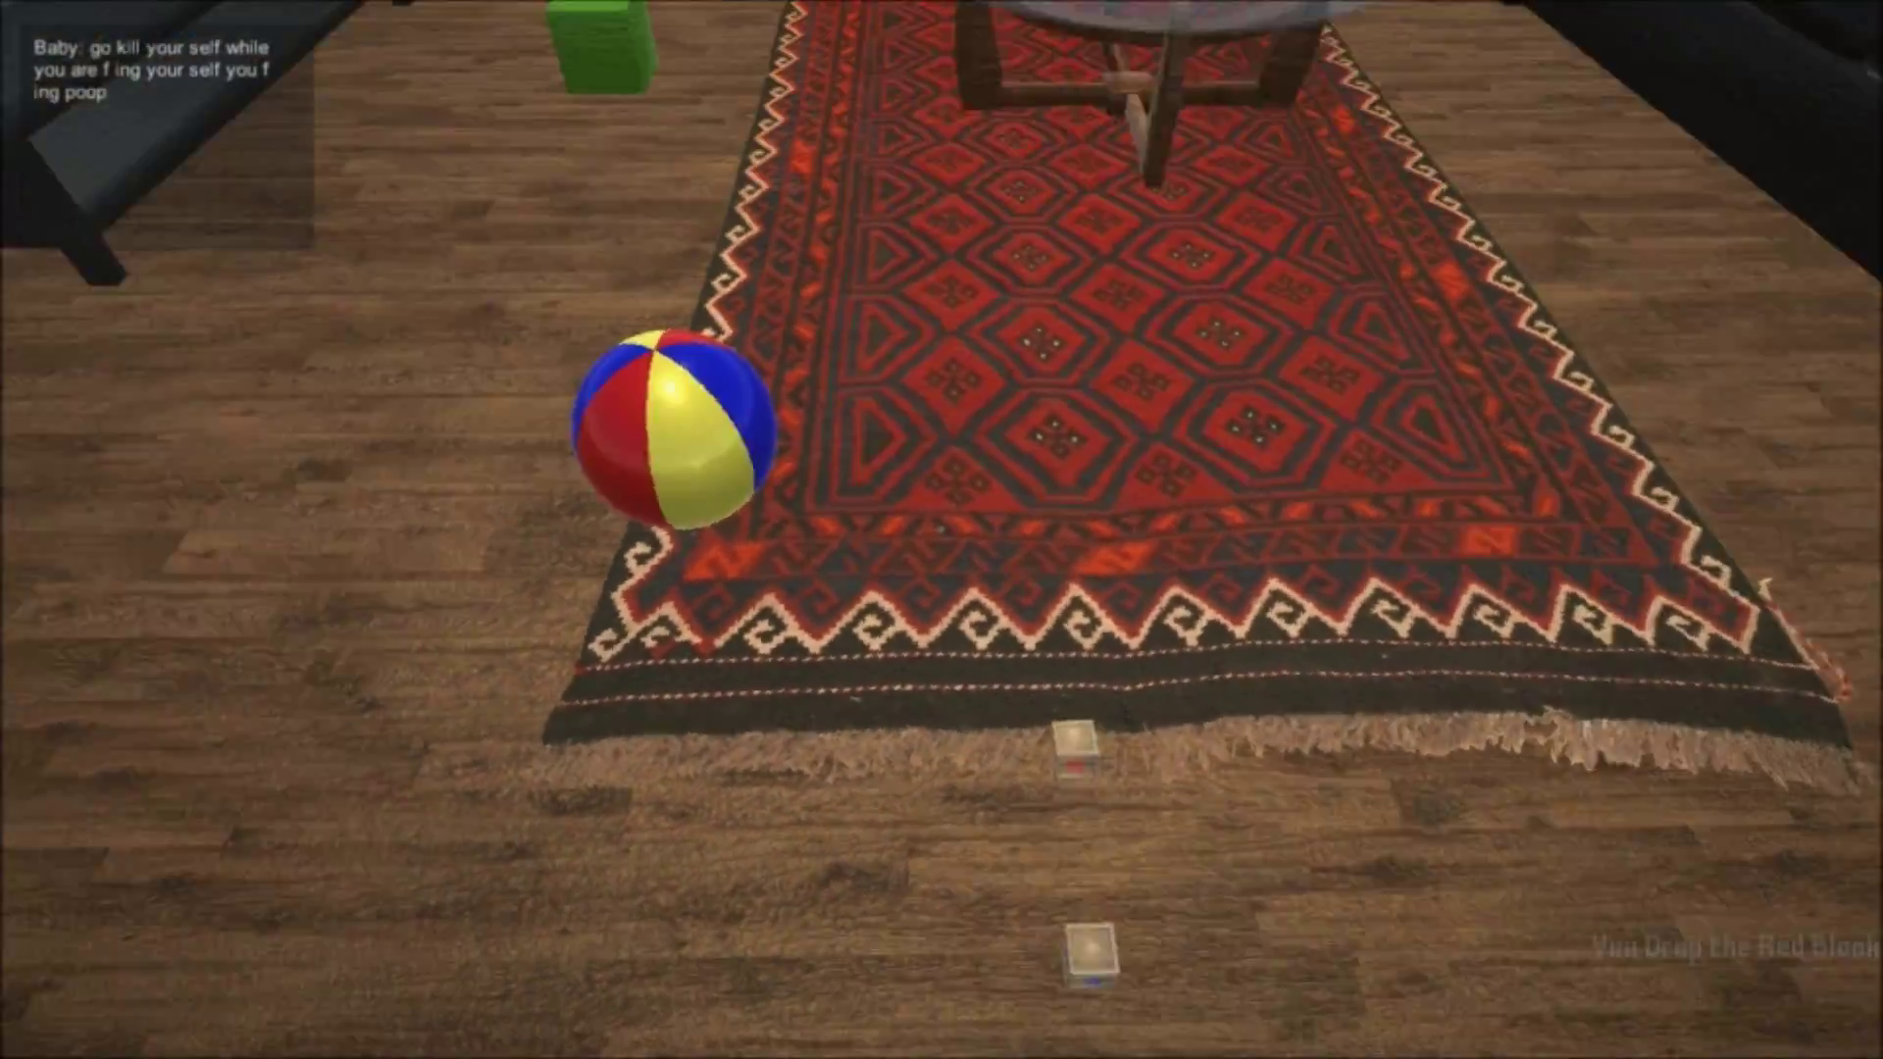
{"action": "key", "text": "e"}
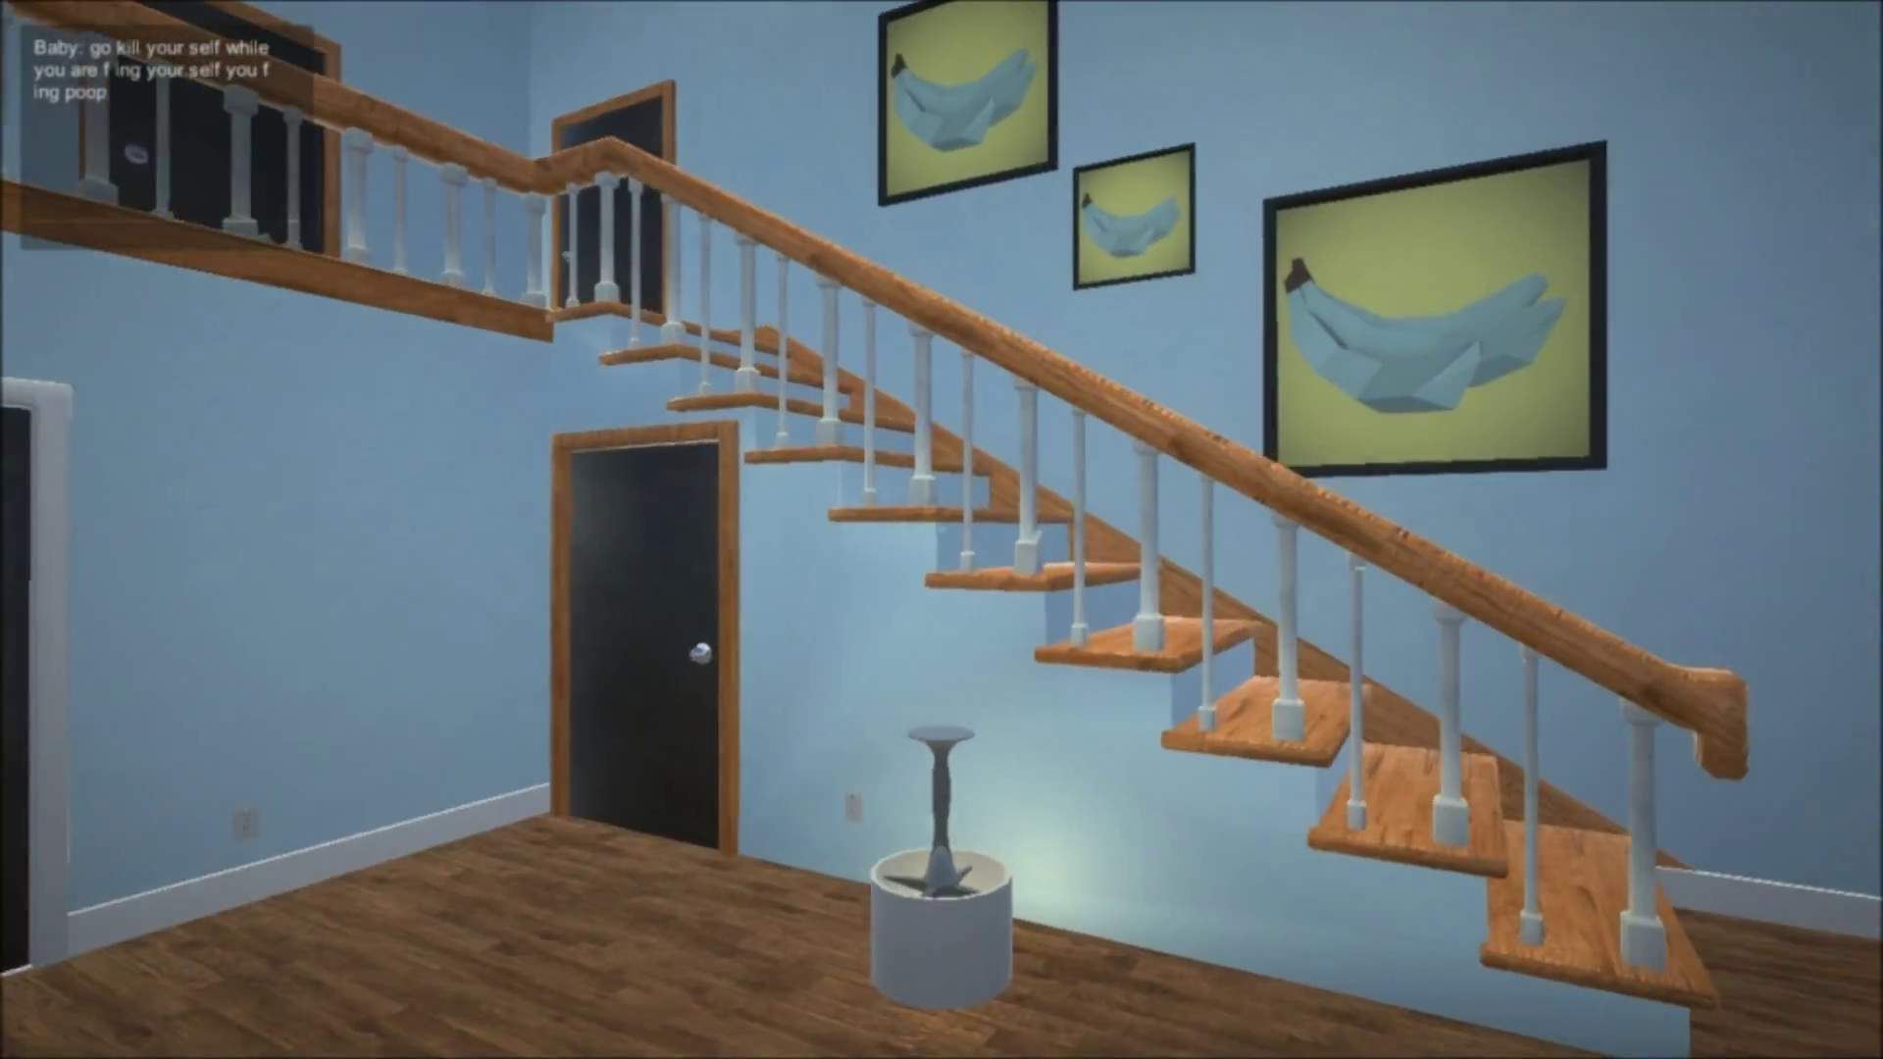
Carry the lamp from beside the staircase, drop it in the narrow passage, and pick it up again
{"action": "key", "text": "w"}
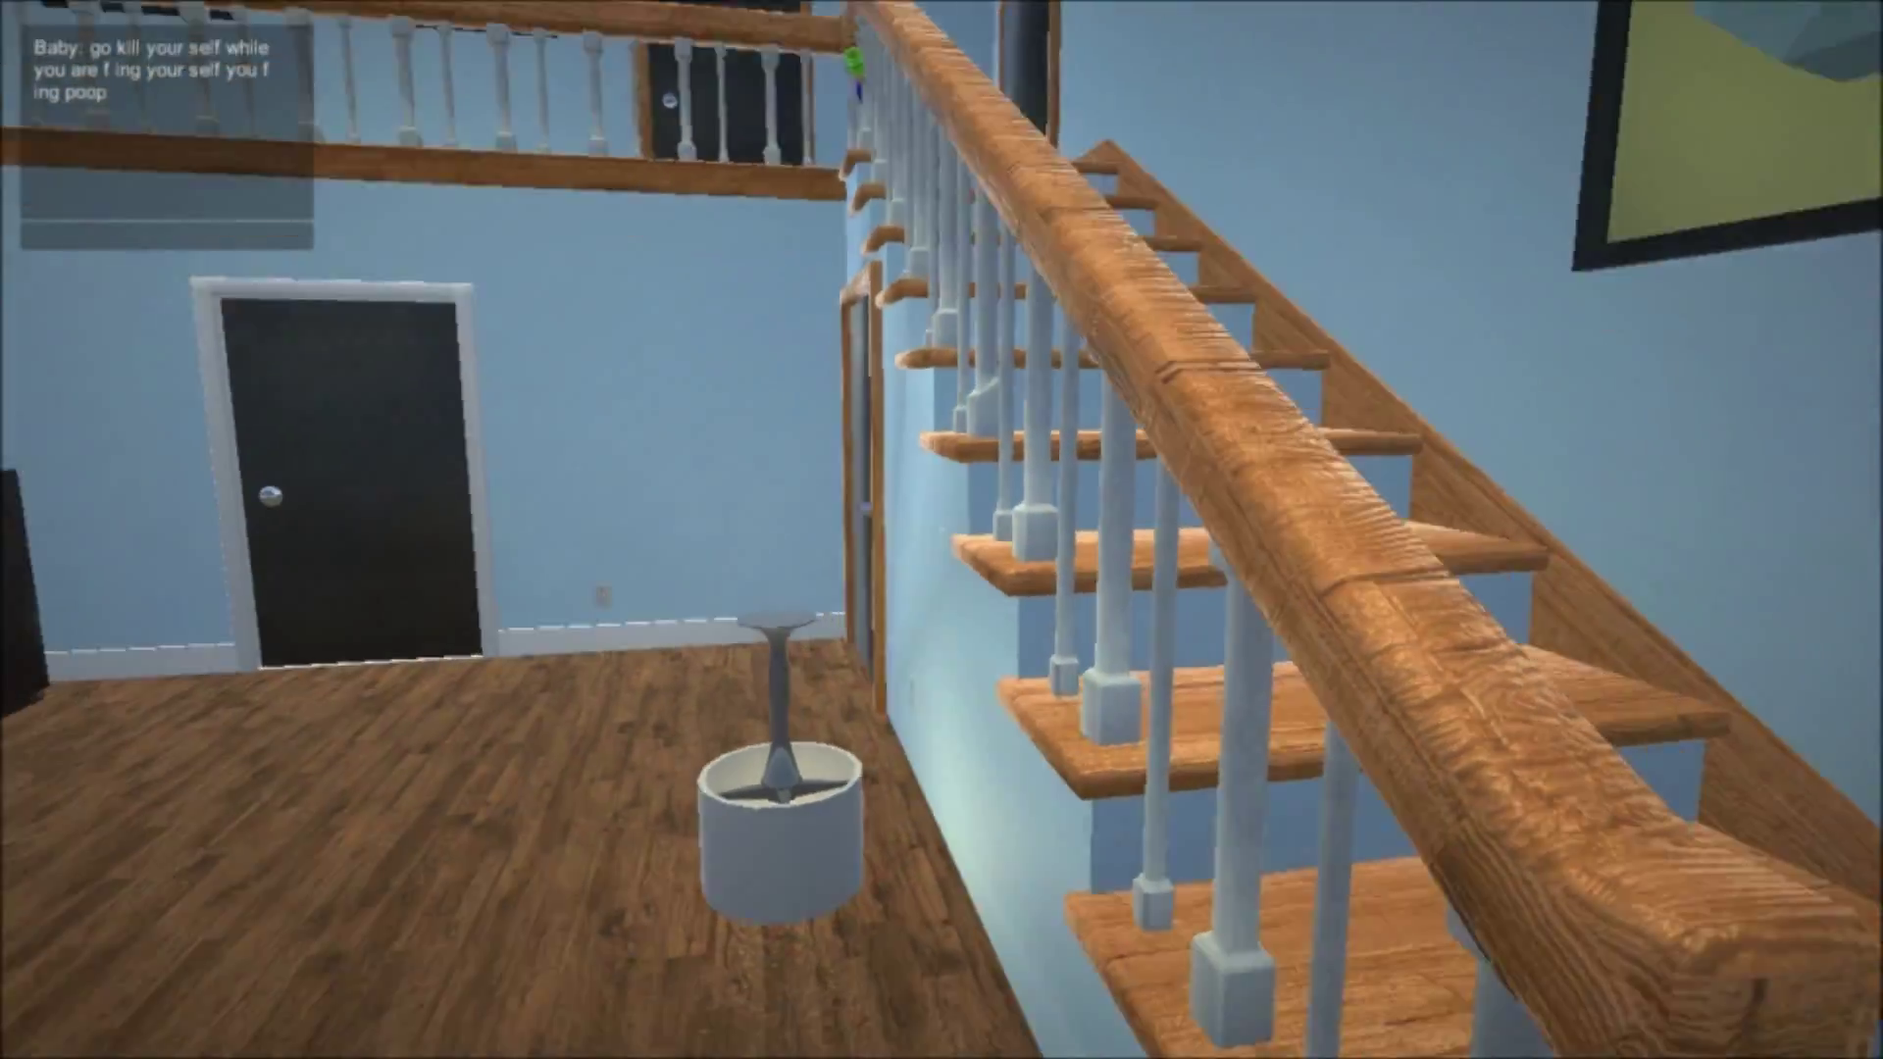
{"action": "key", "text": "w"}
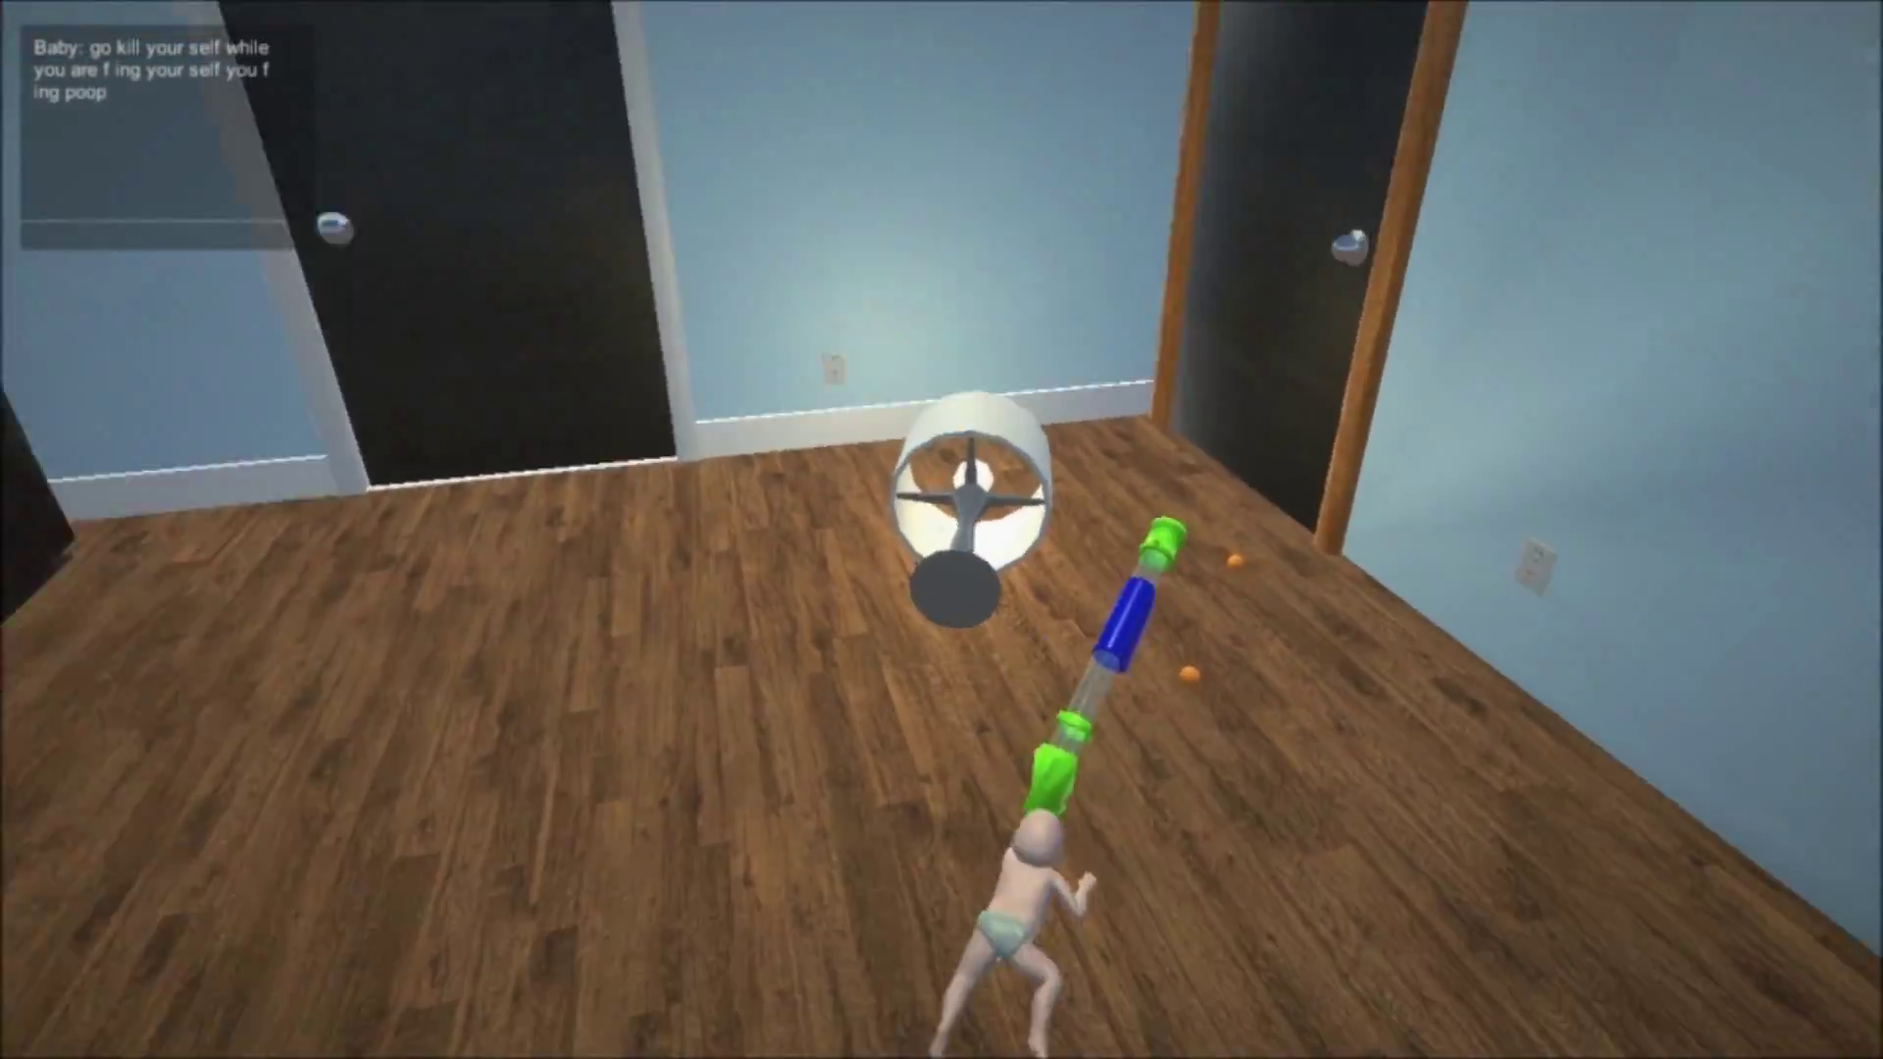
{"action": "key", "text": "e"}
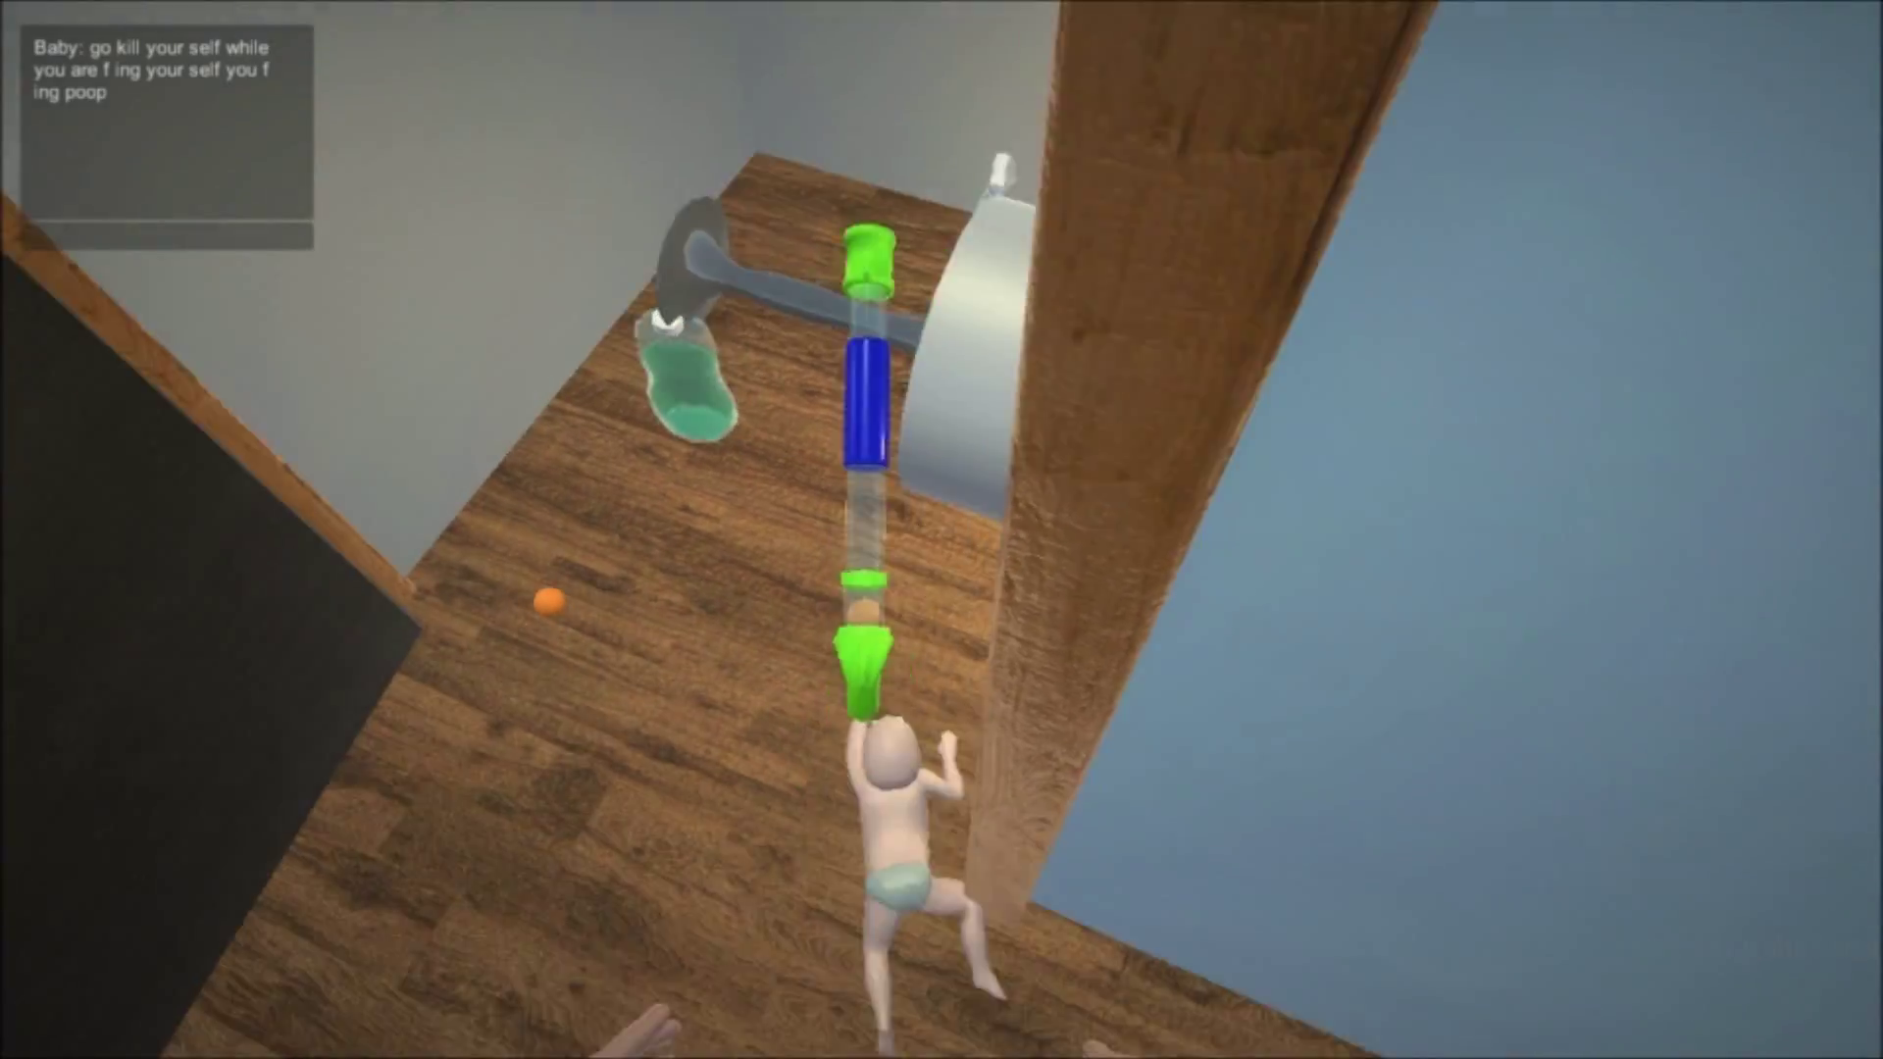
{"action": "key", "text": "e"}
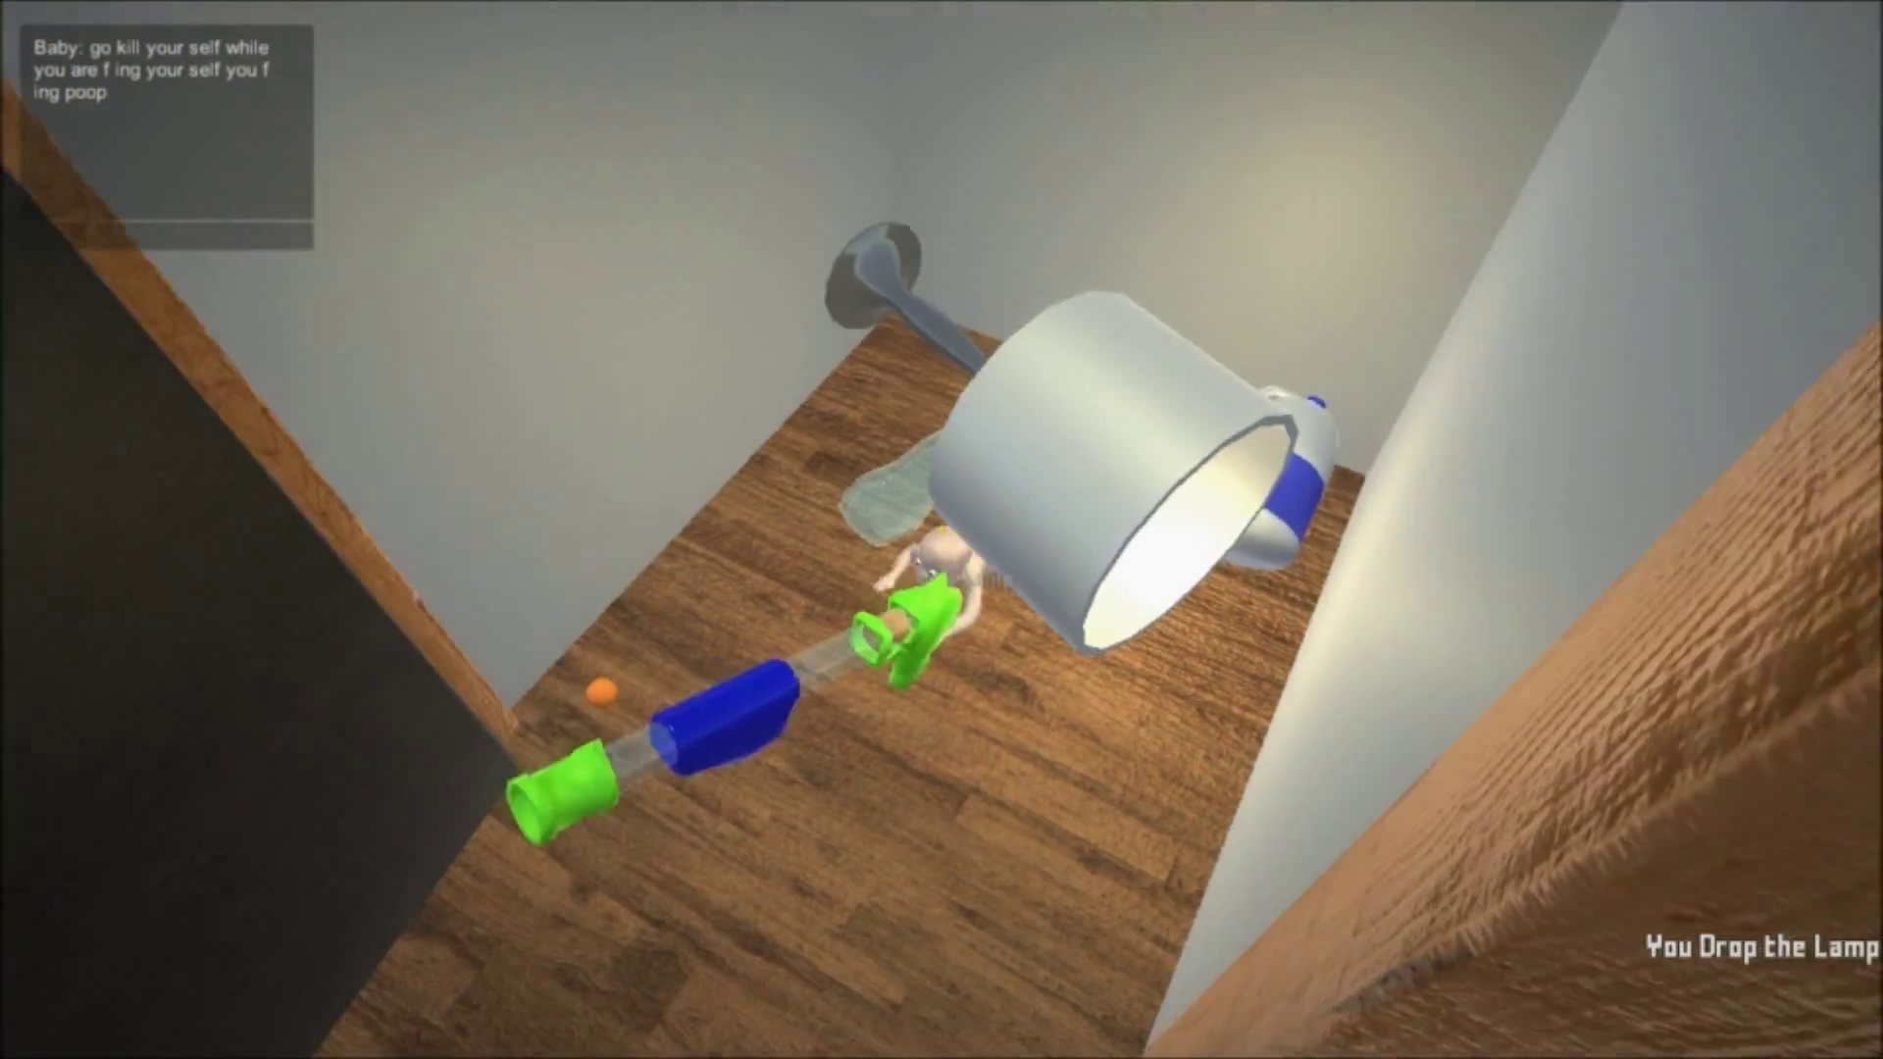
{"action": "key", "text": "e"}
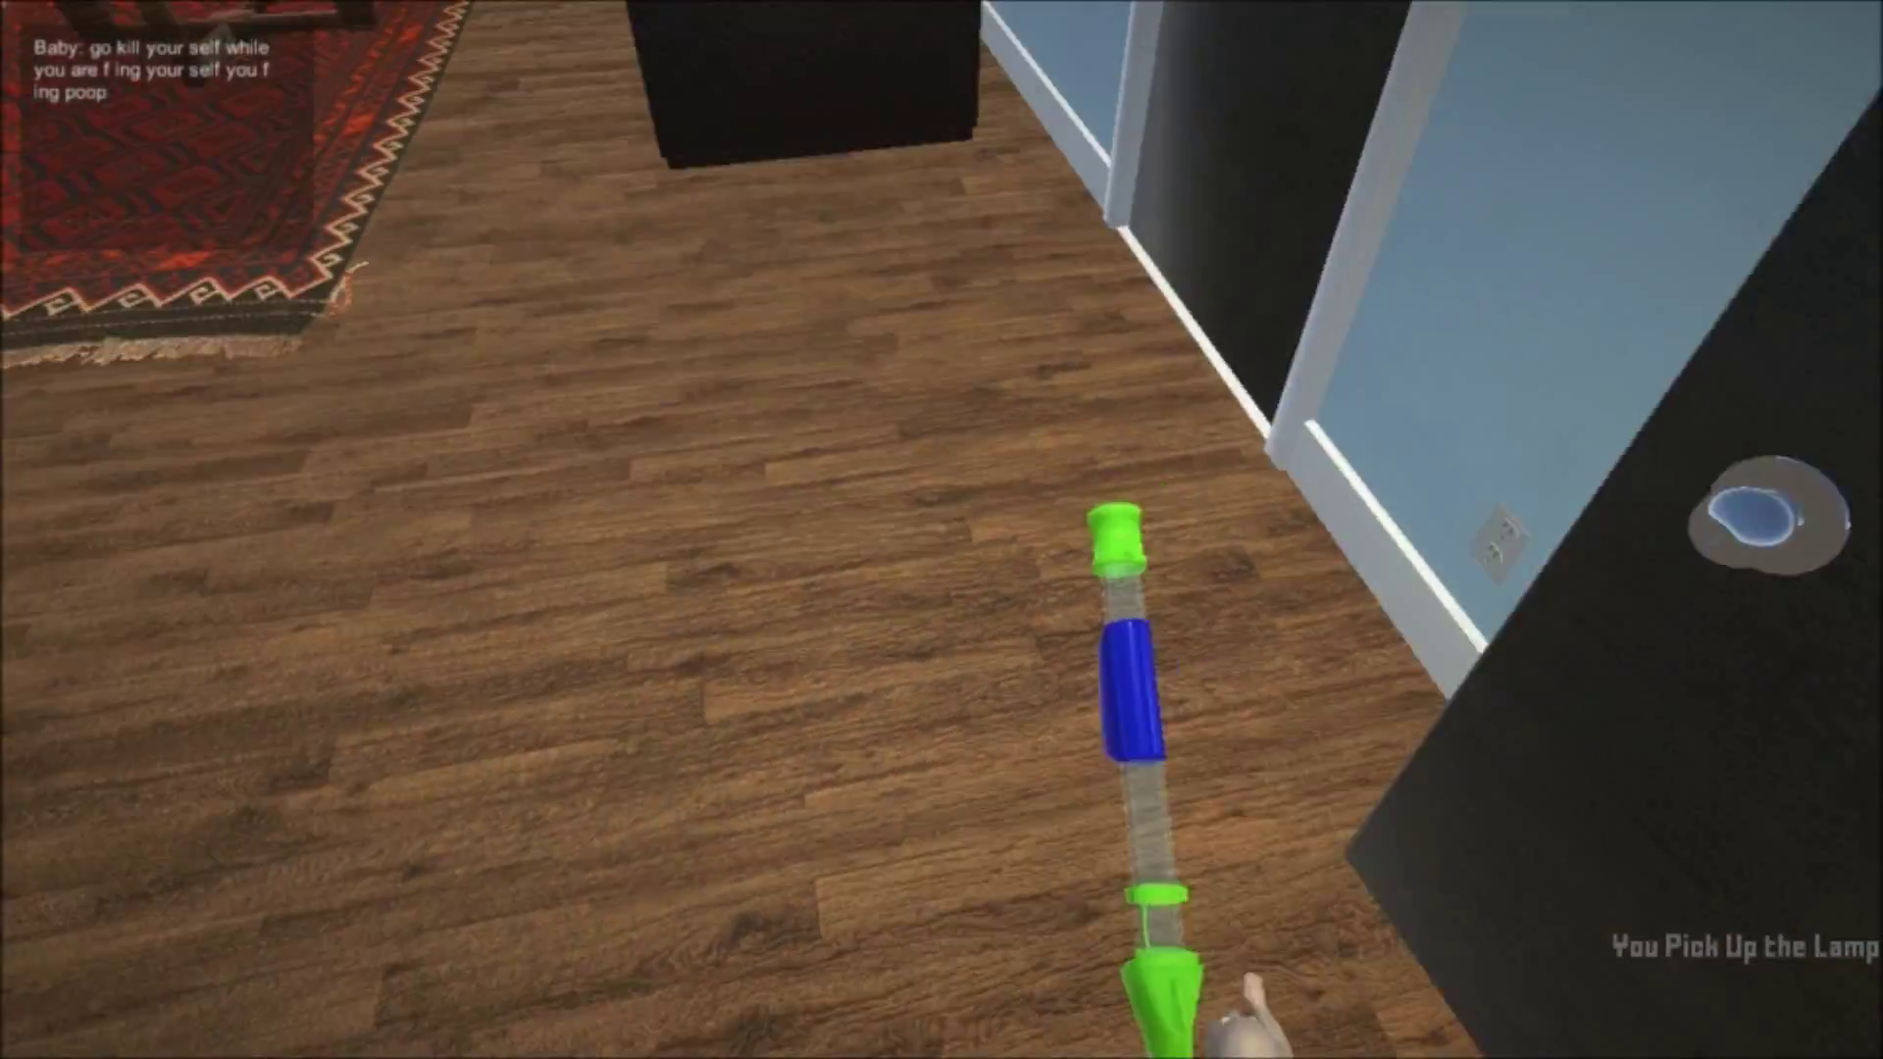
Drop the lamp and open the door
{"action": "key", "text": "e"}
{"action": "key", "text": "e"}
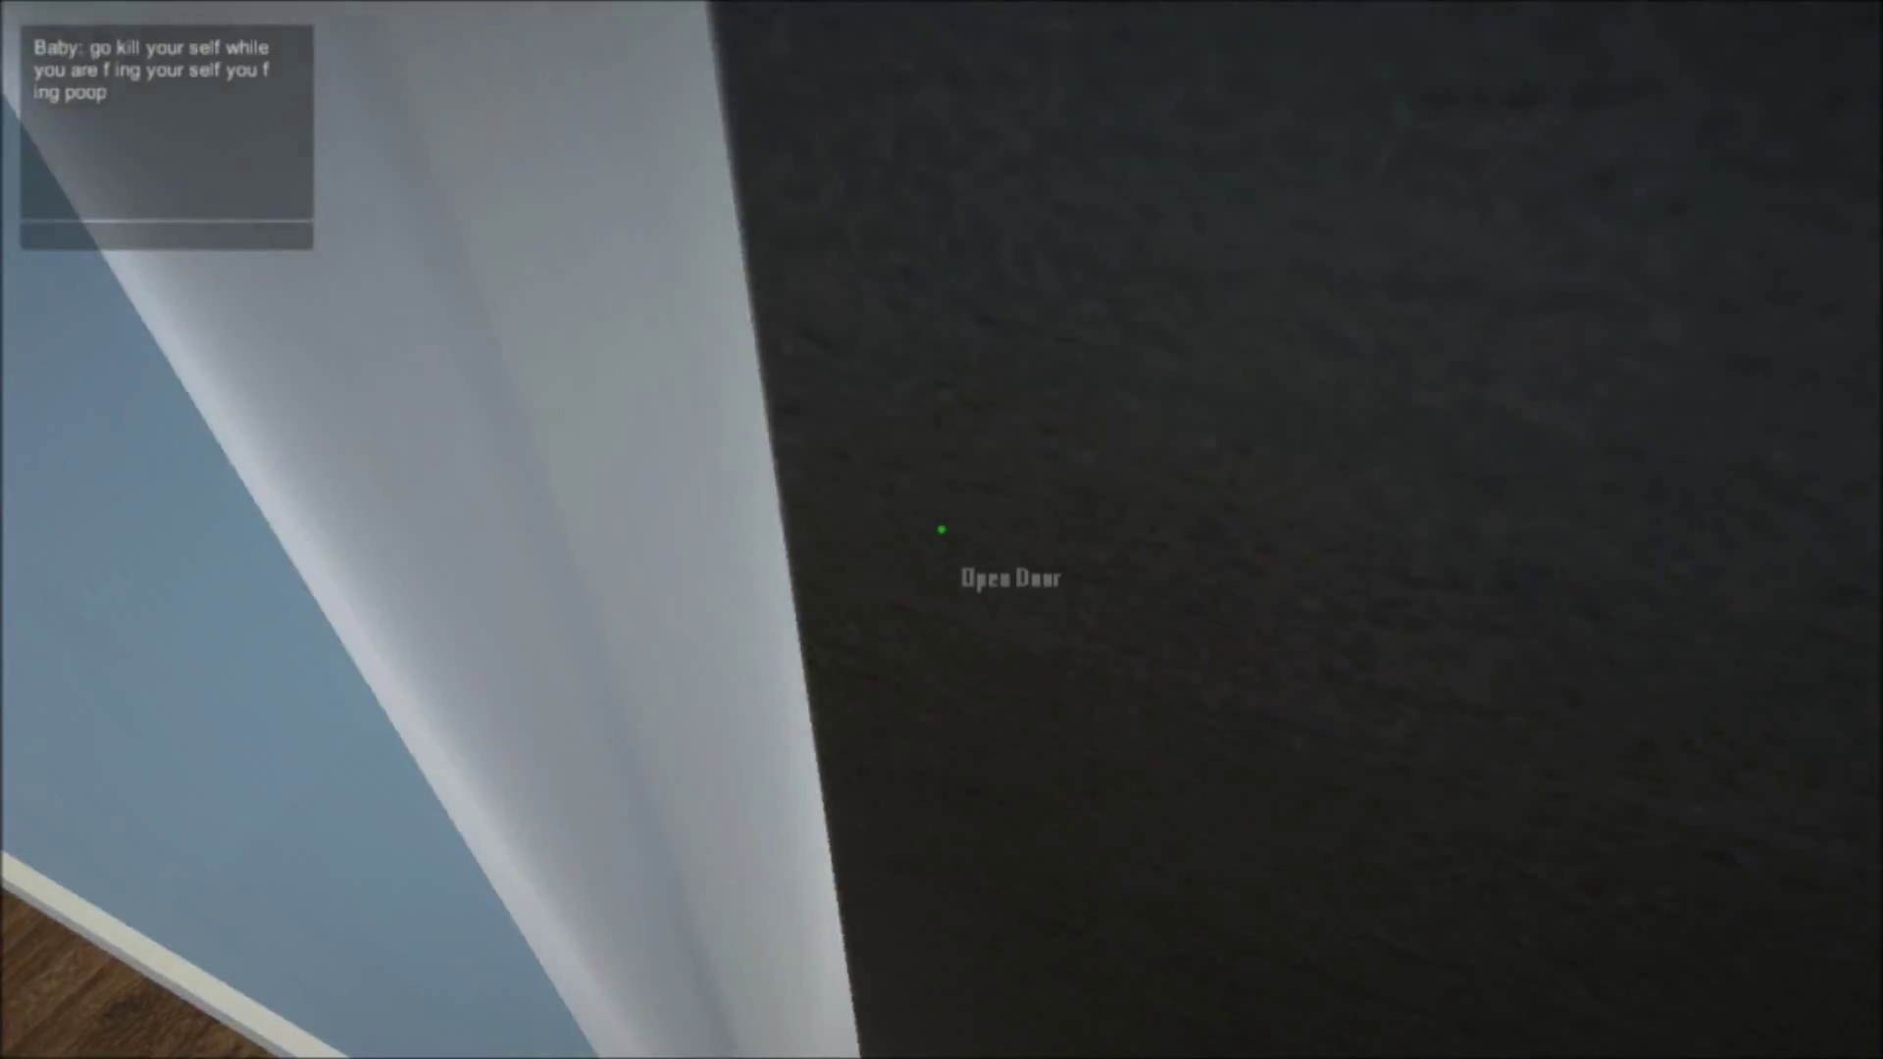
{"action": "key", "text": "e"}
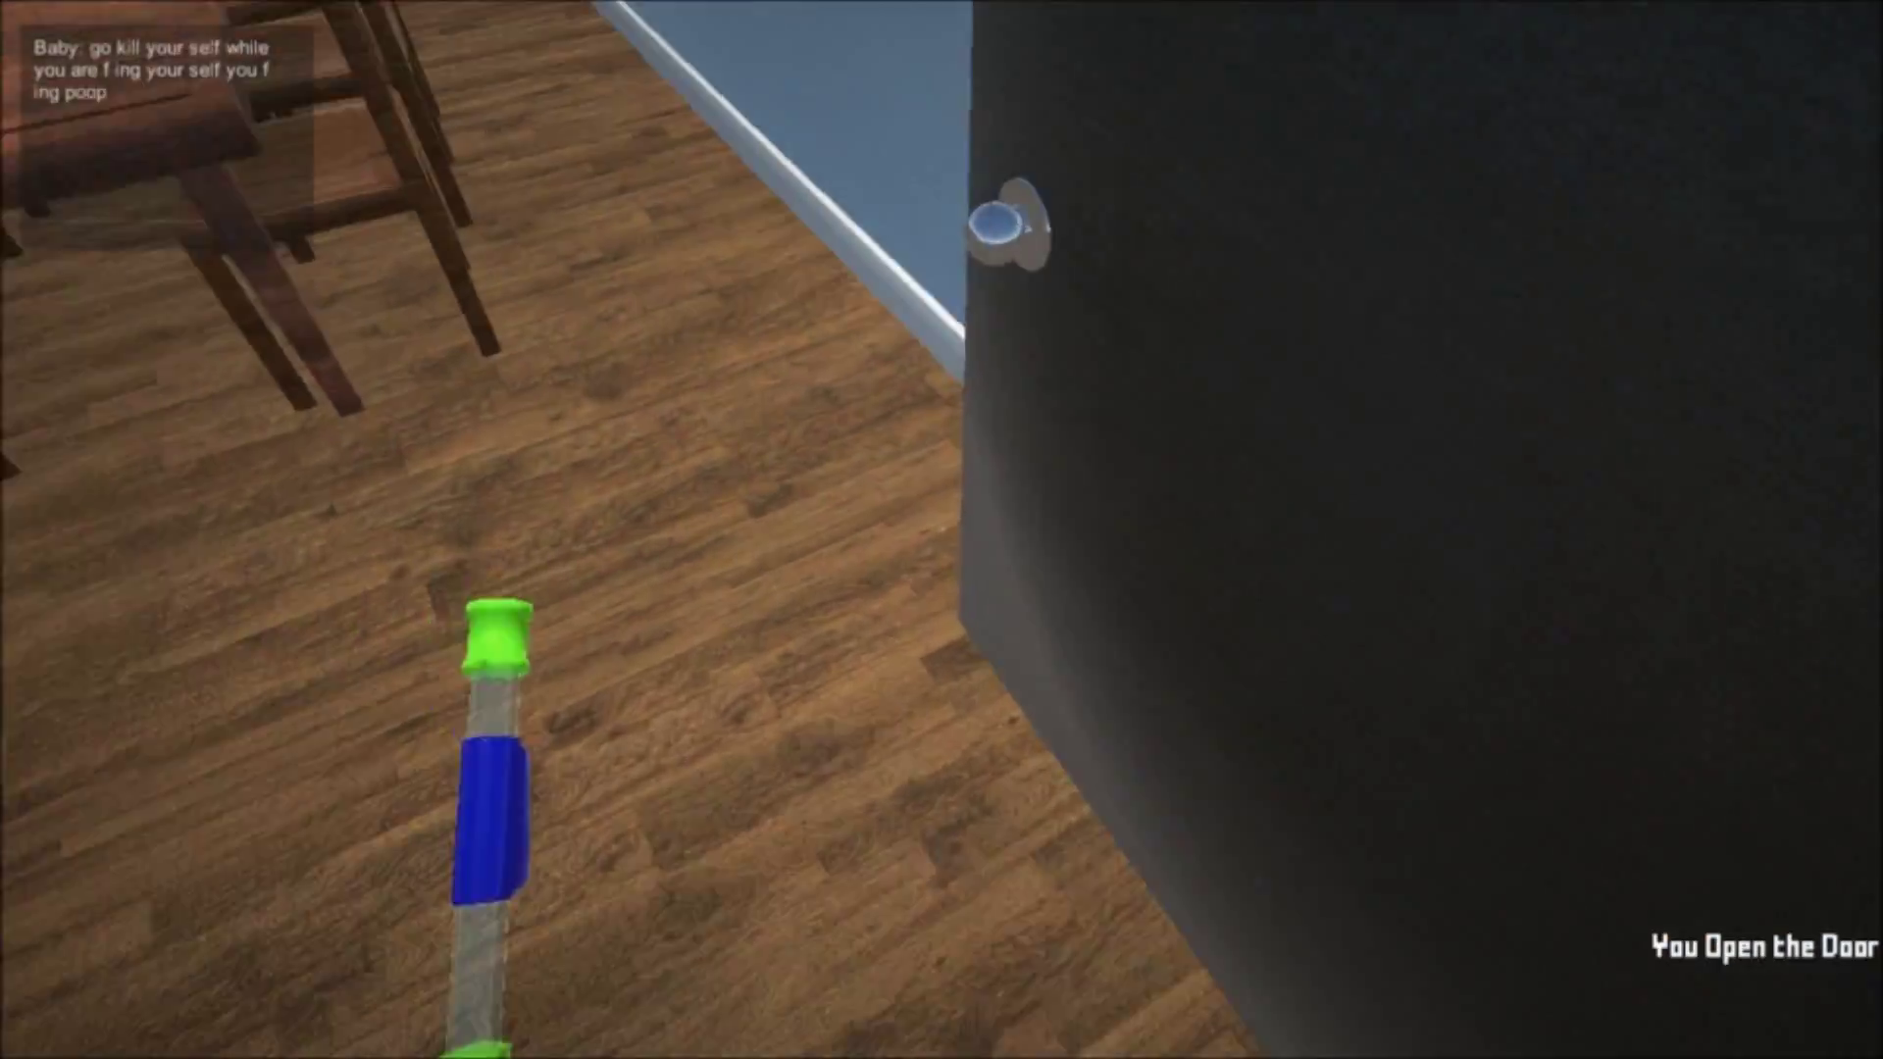
{"action": "key", "text": "e"}
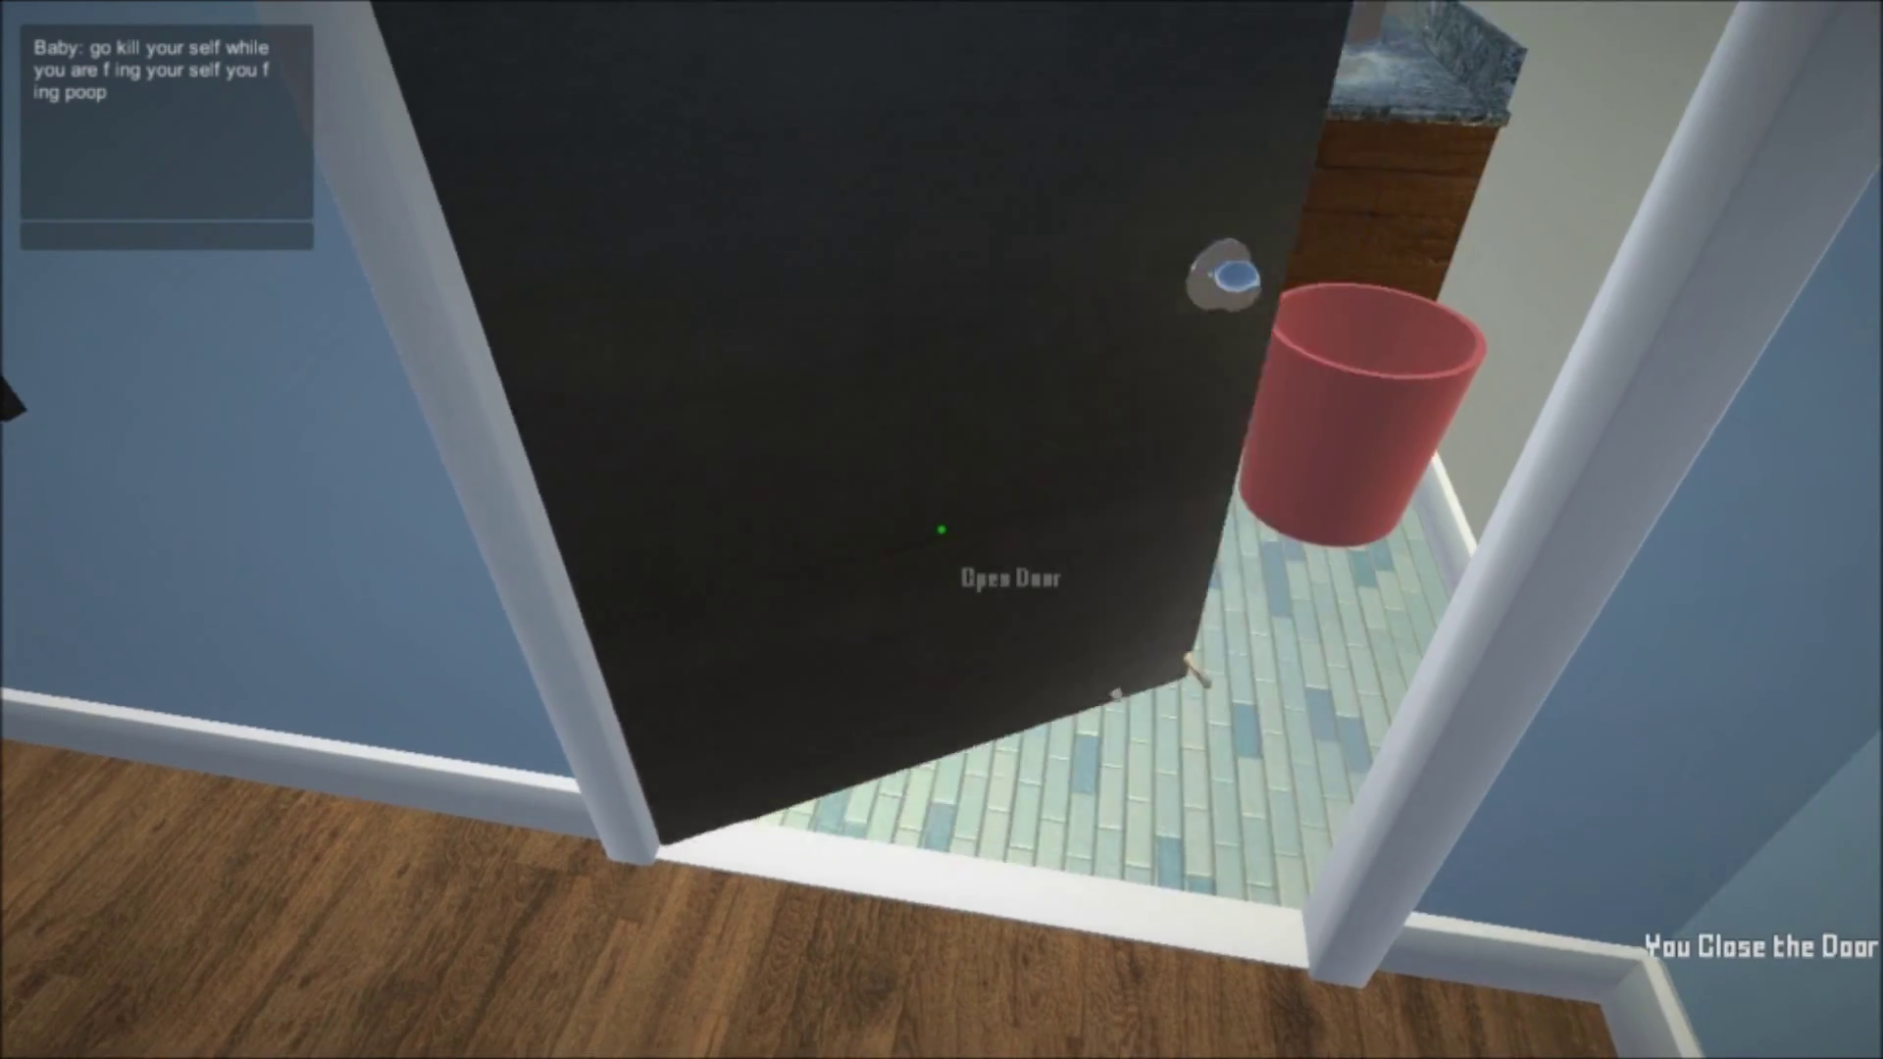
Enter the bathroom, drop the fork on the floor, and continue through to the kitchen
{"action": "key", "text": "e"}
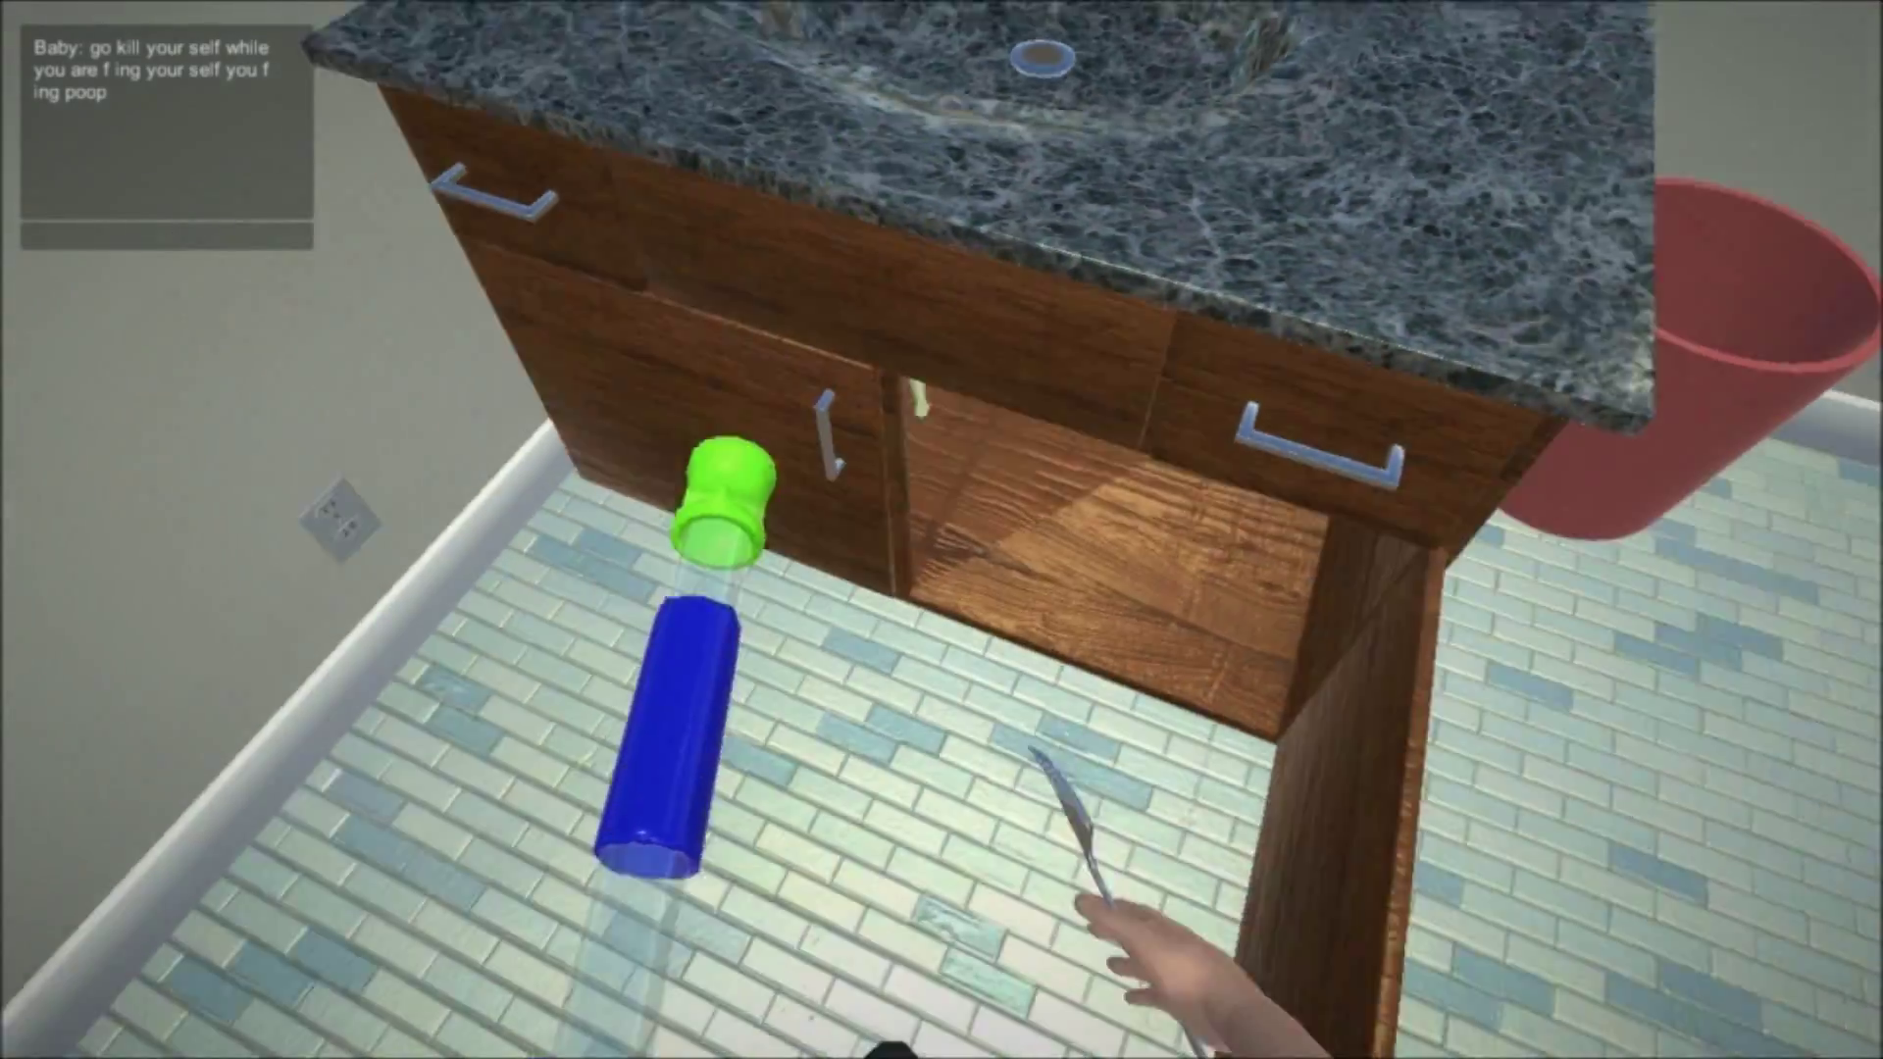
{"action": "key", "text": "g"}
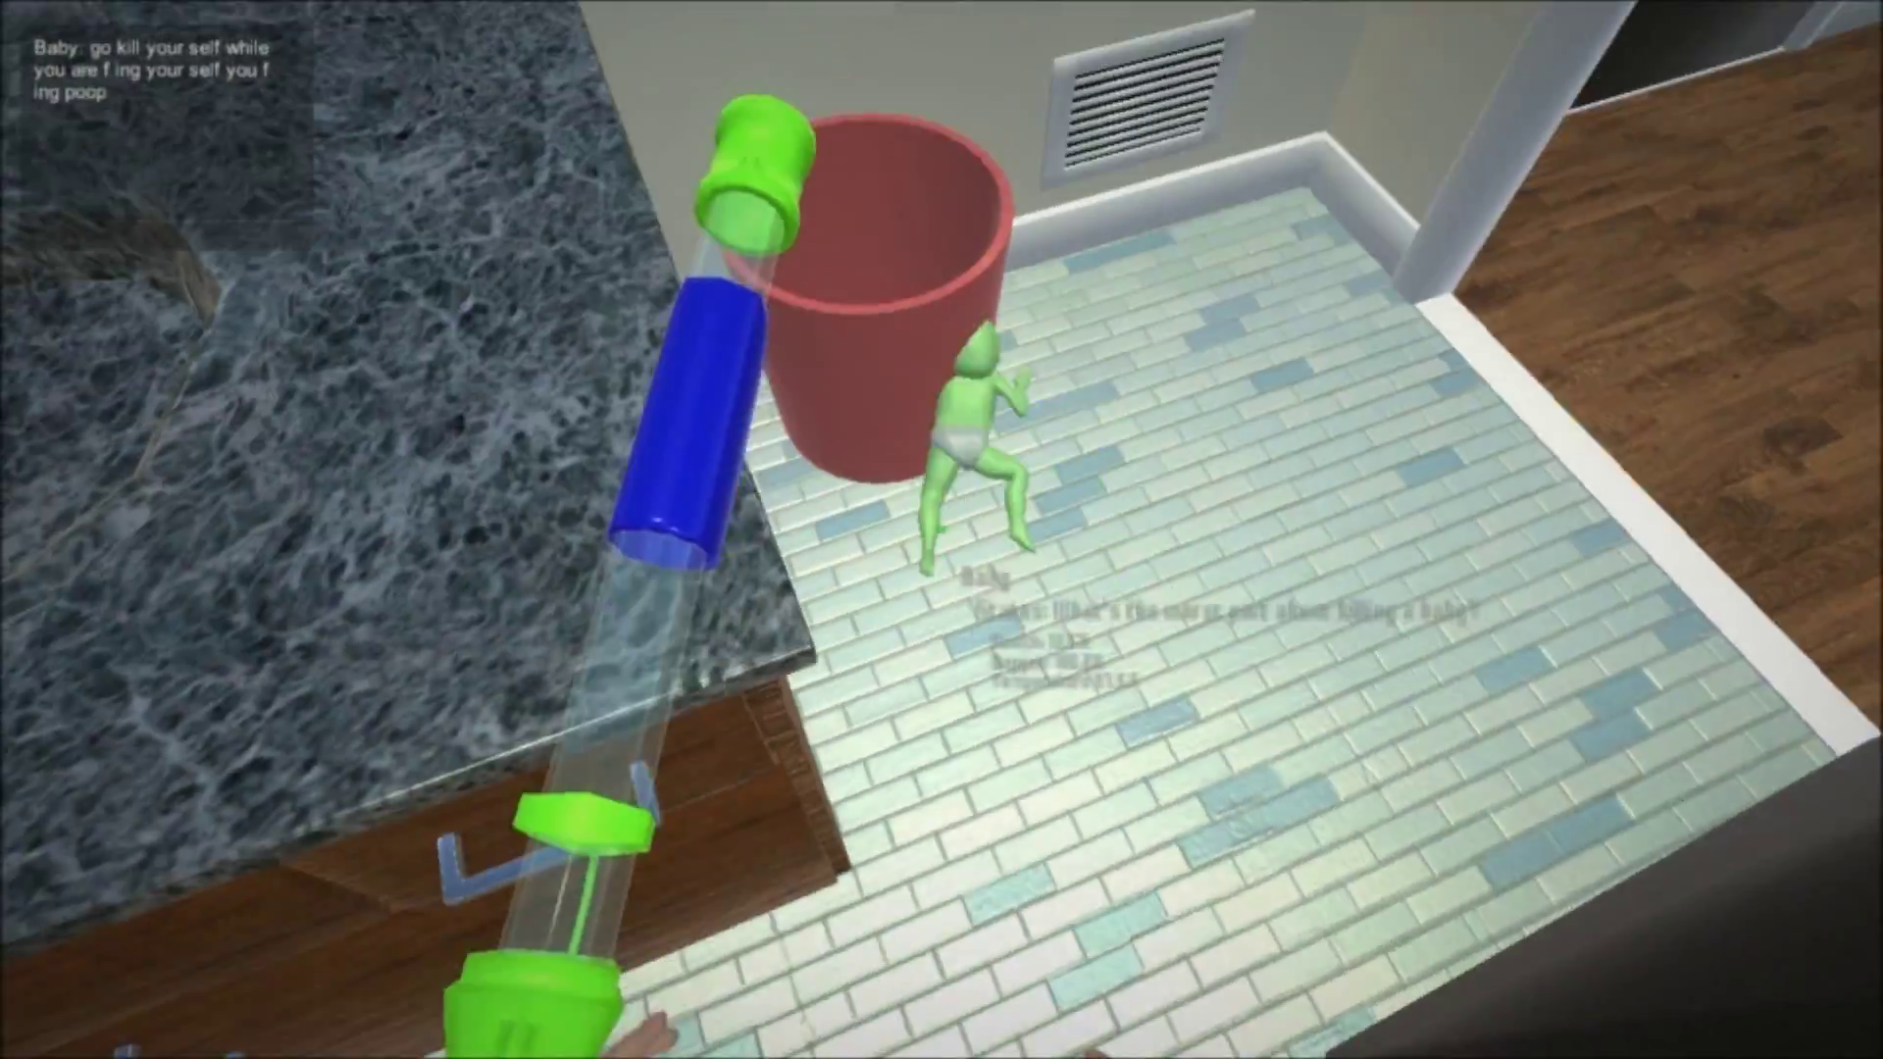
{"action": "key", "text": "e"}
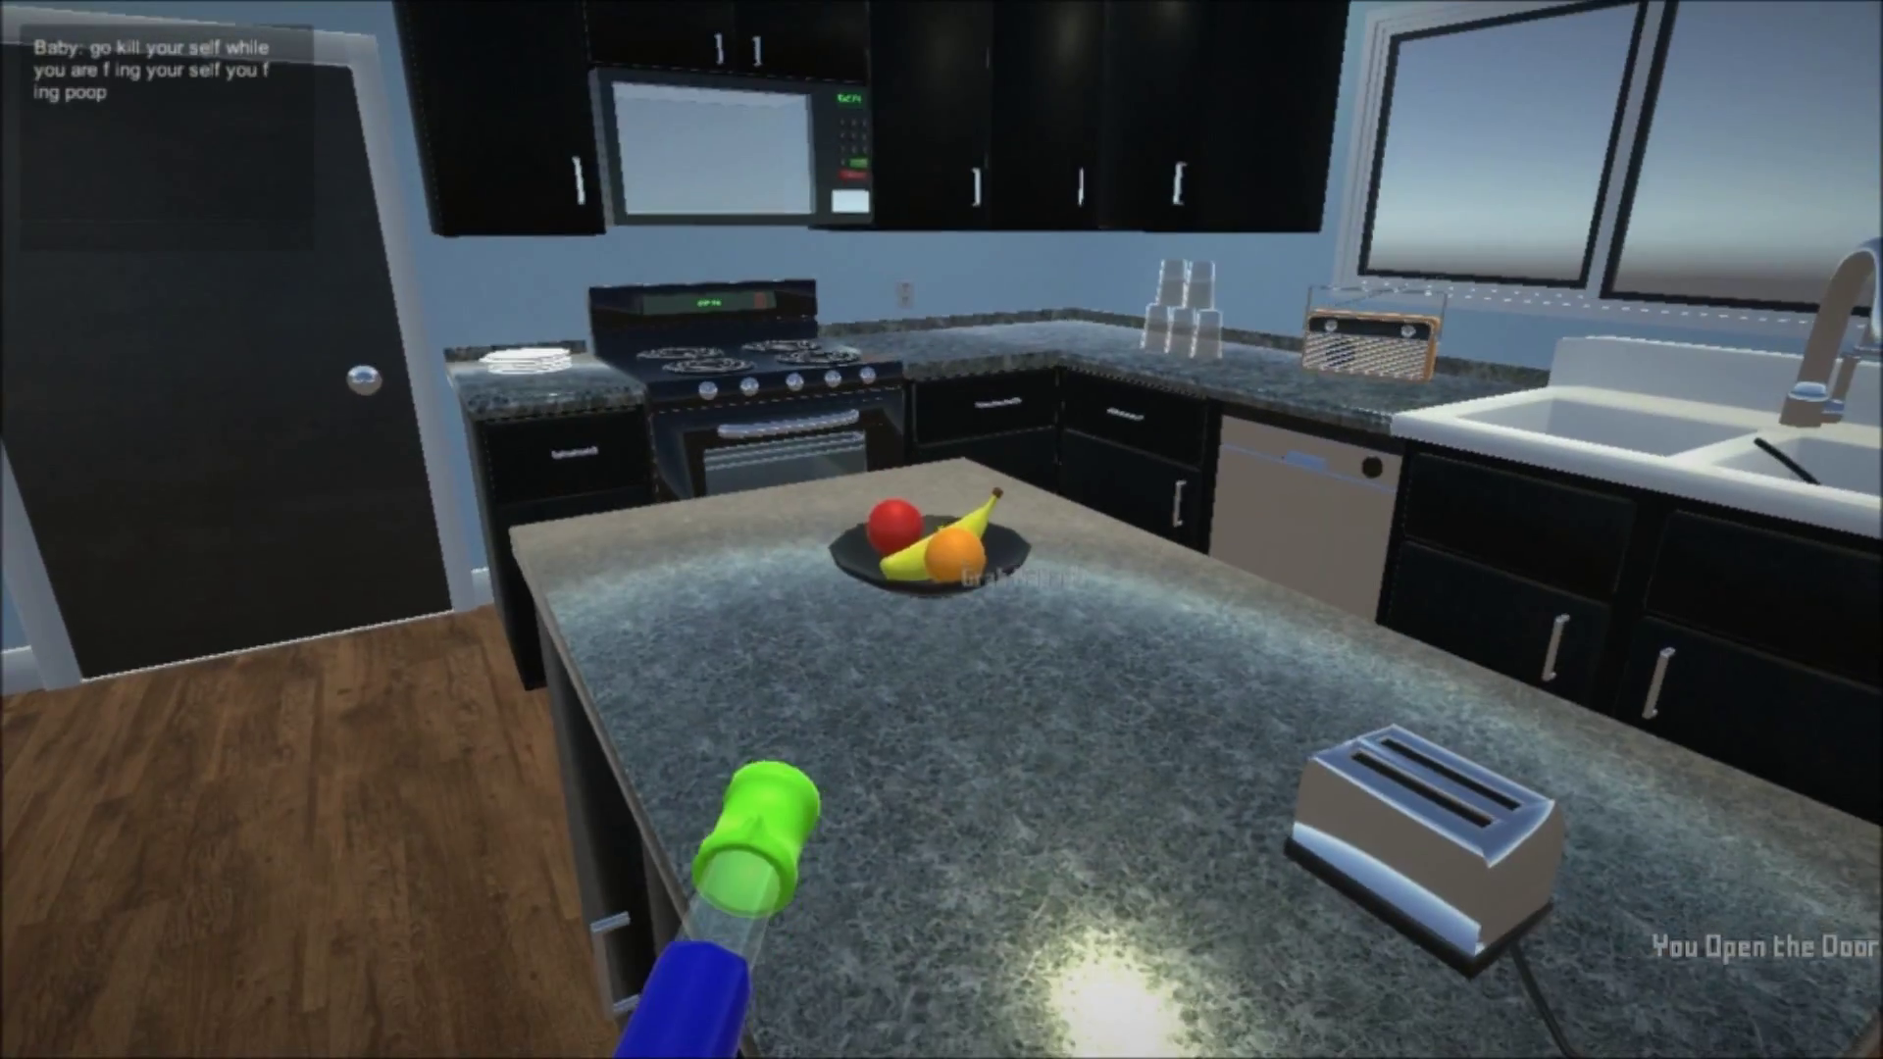
Grab the banana from the kitchen fruit bowl
{"action": "key", "text": "e"}
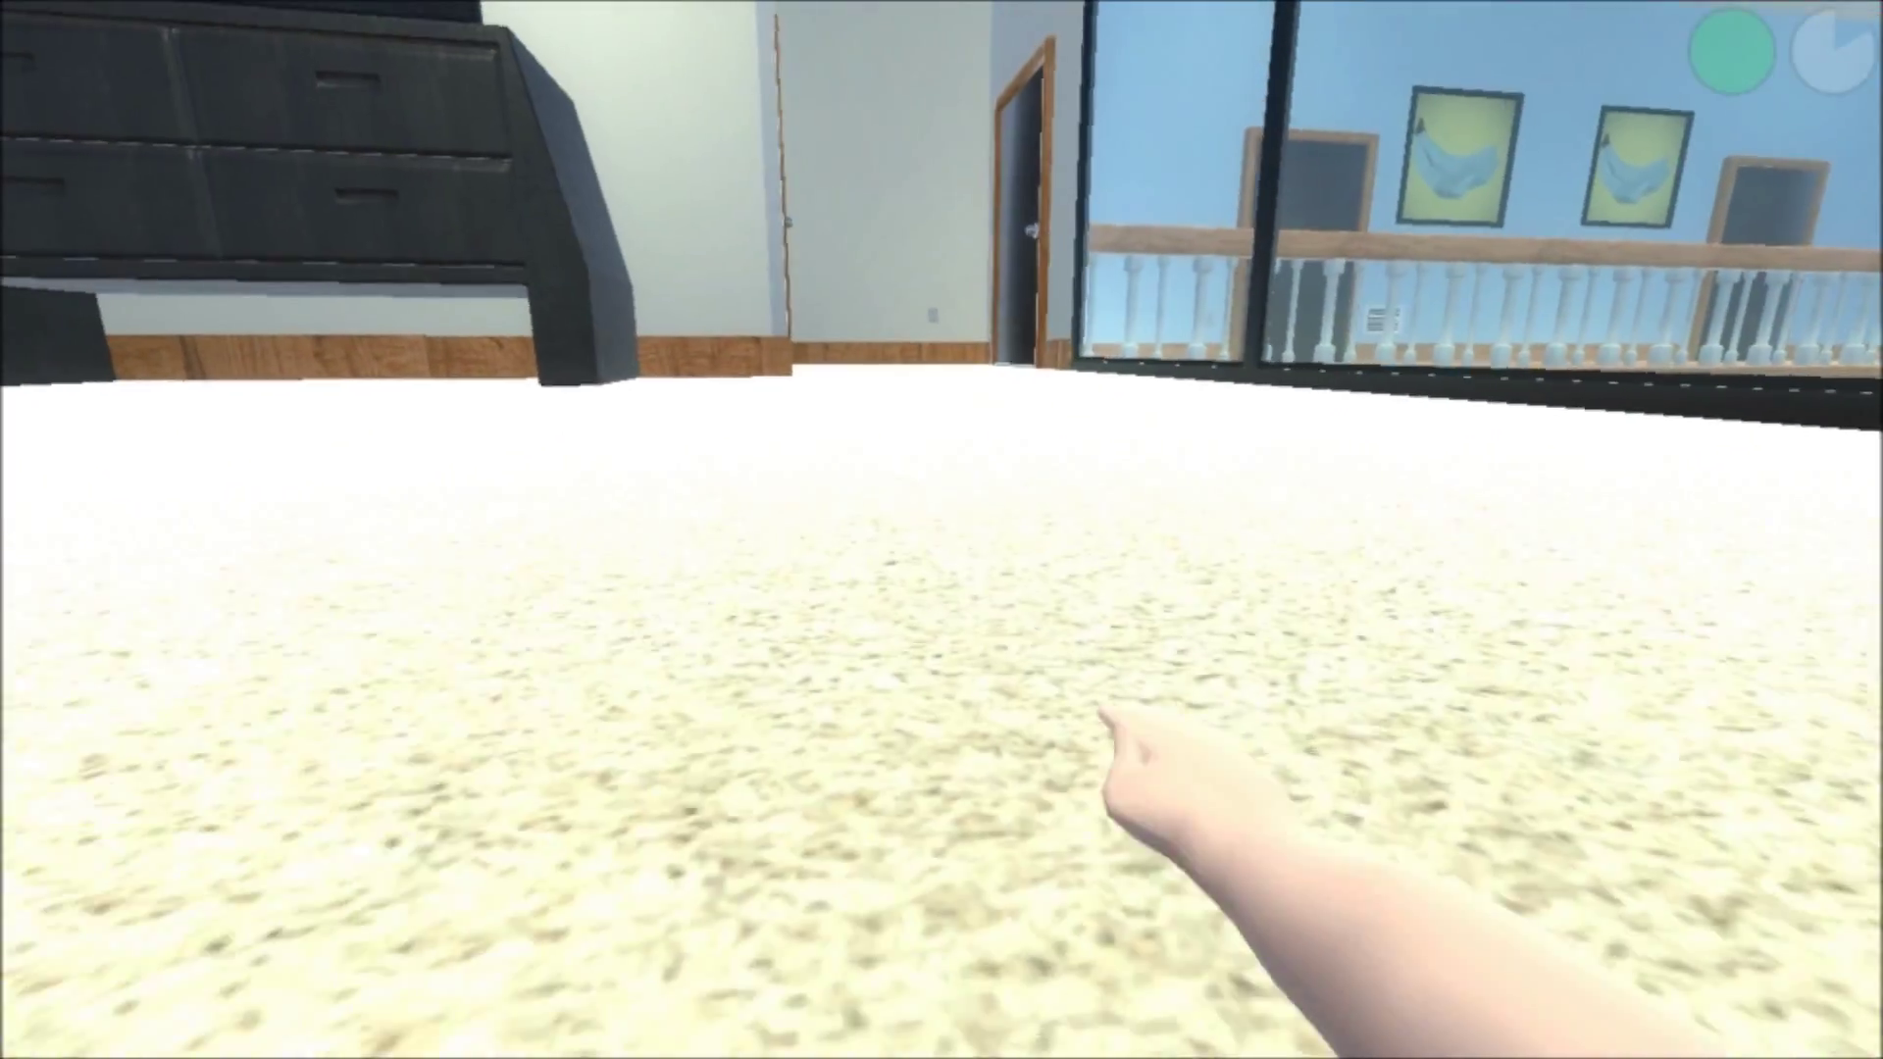
Crawl along the bedroom's glass wall to the doorway and open the bedroom door
{"action": "key", "text": "w"}
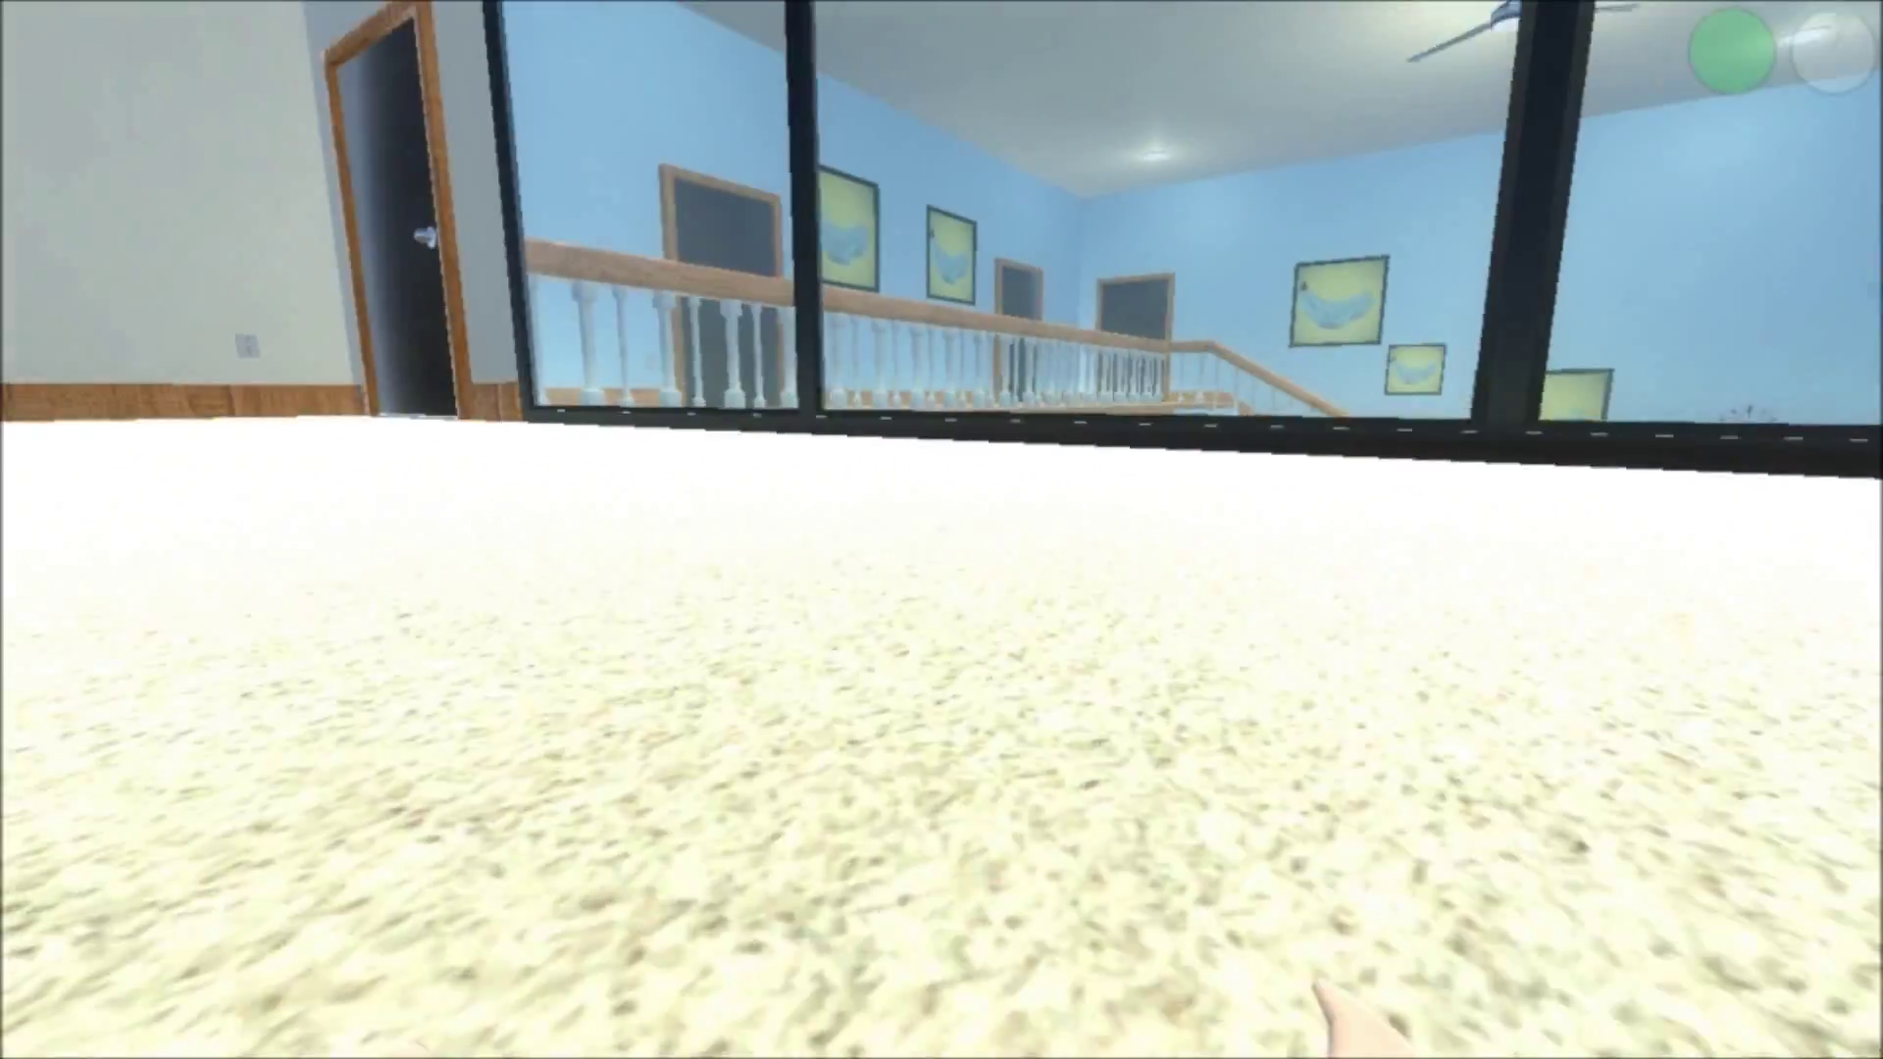
{"action": "key", "text": "w"}
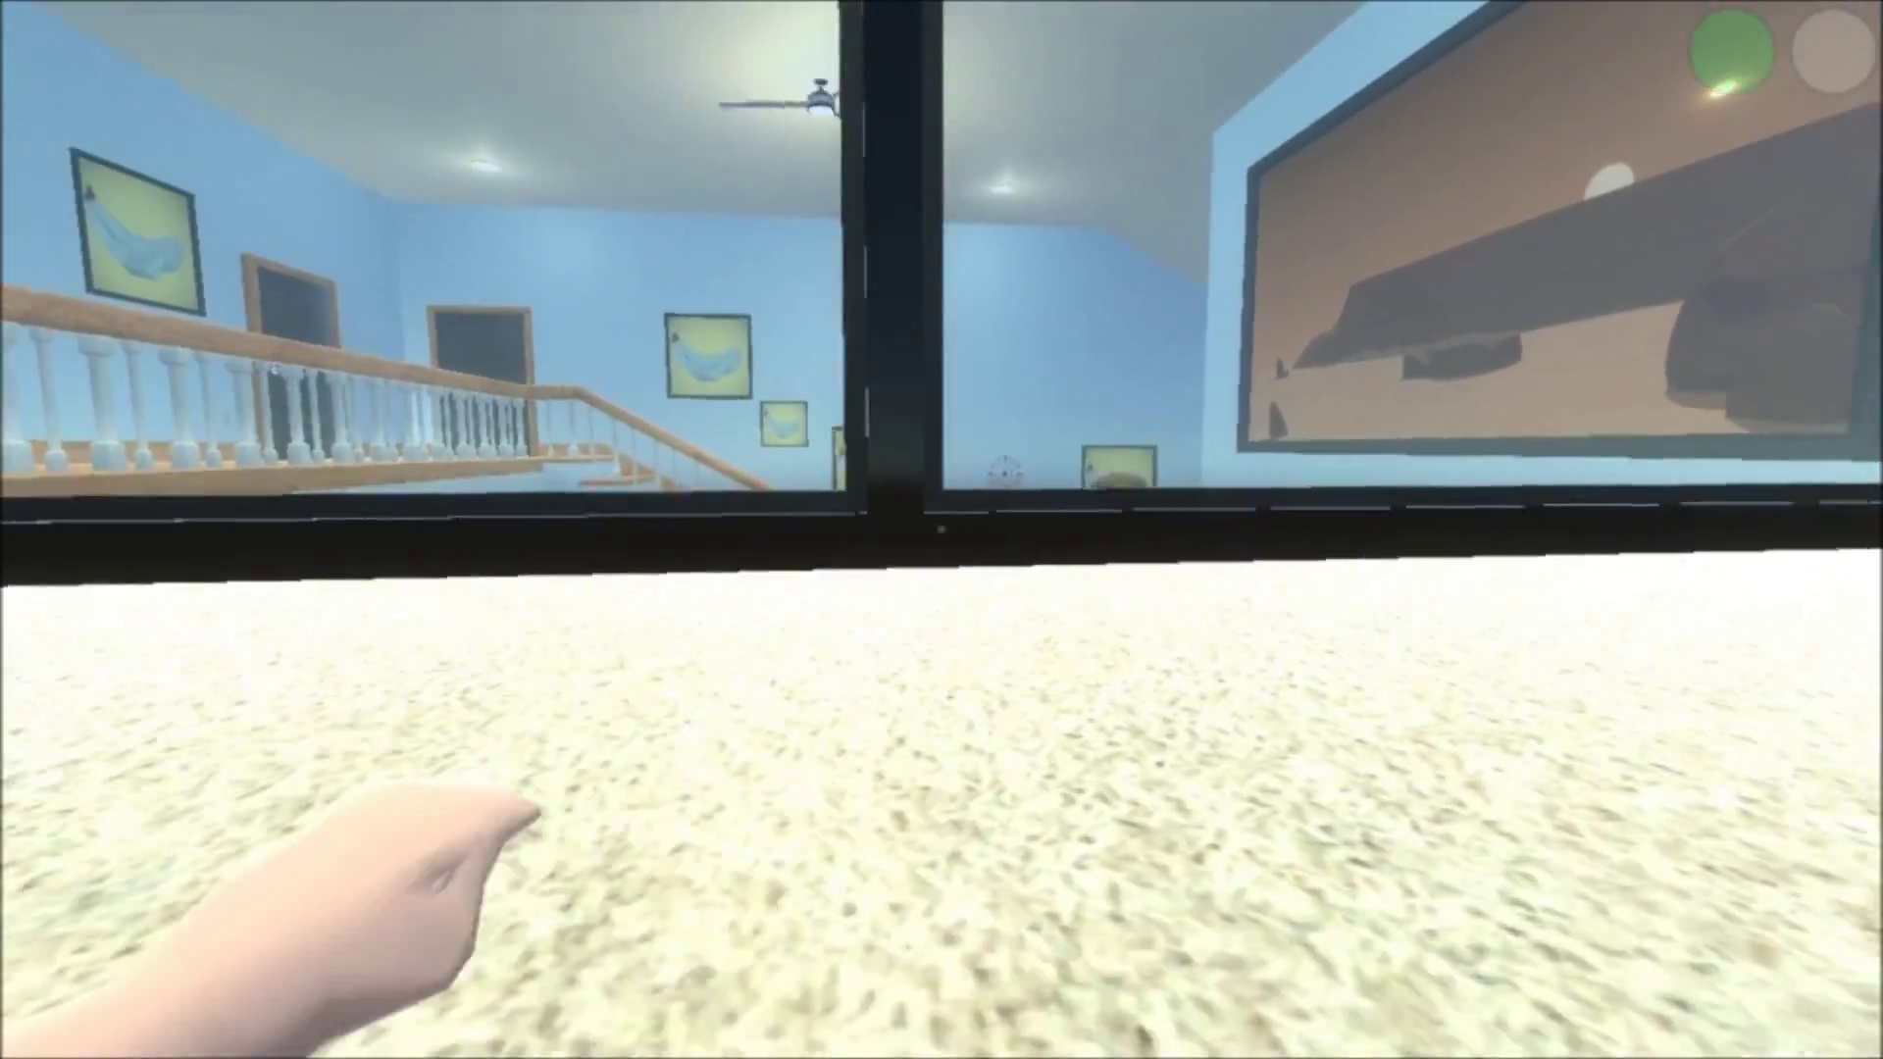
{"action": "key", "text": "w"}
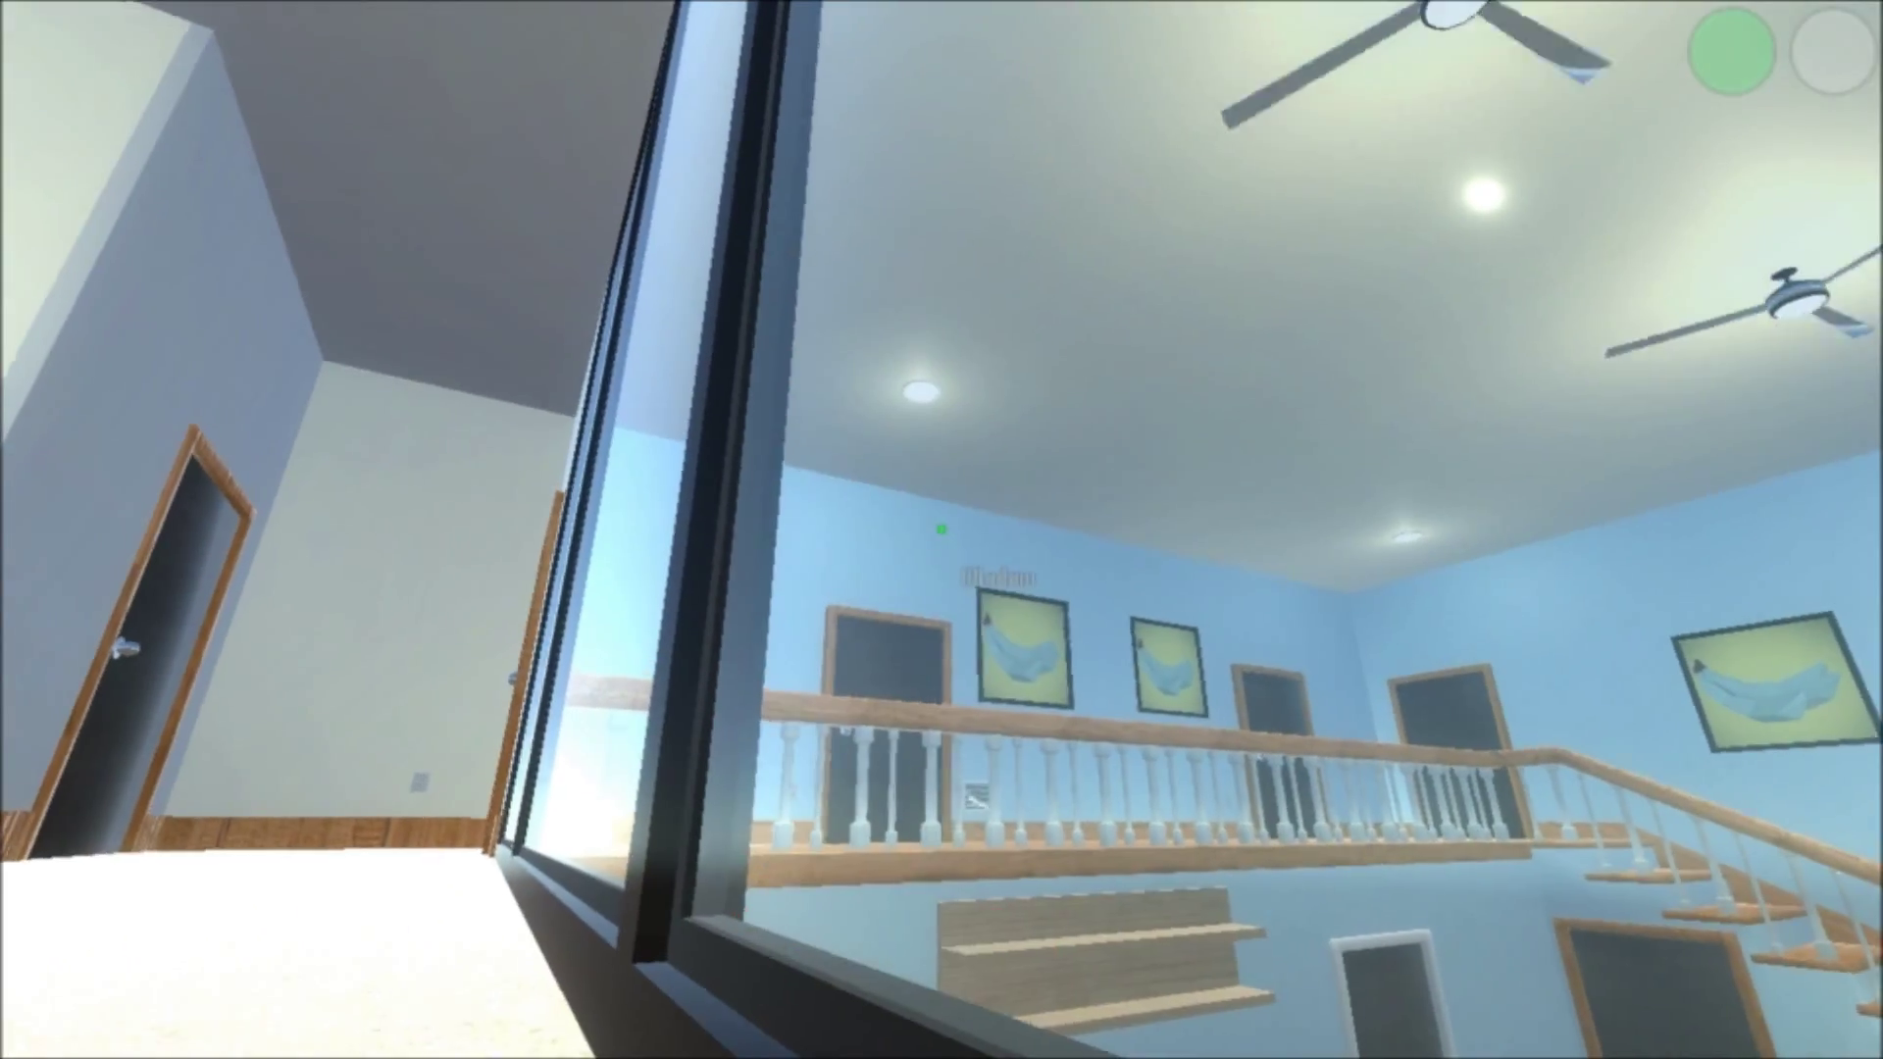
{"action": "key", "text": "w"}
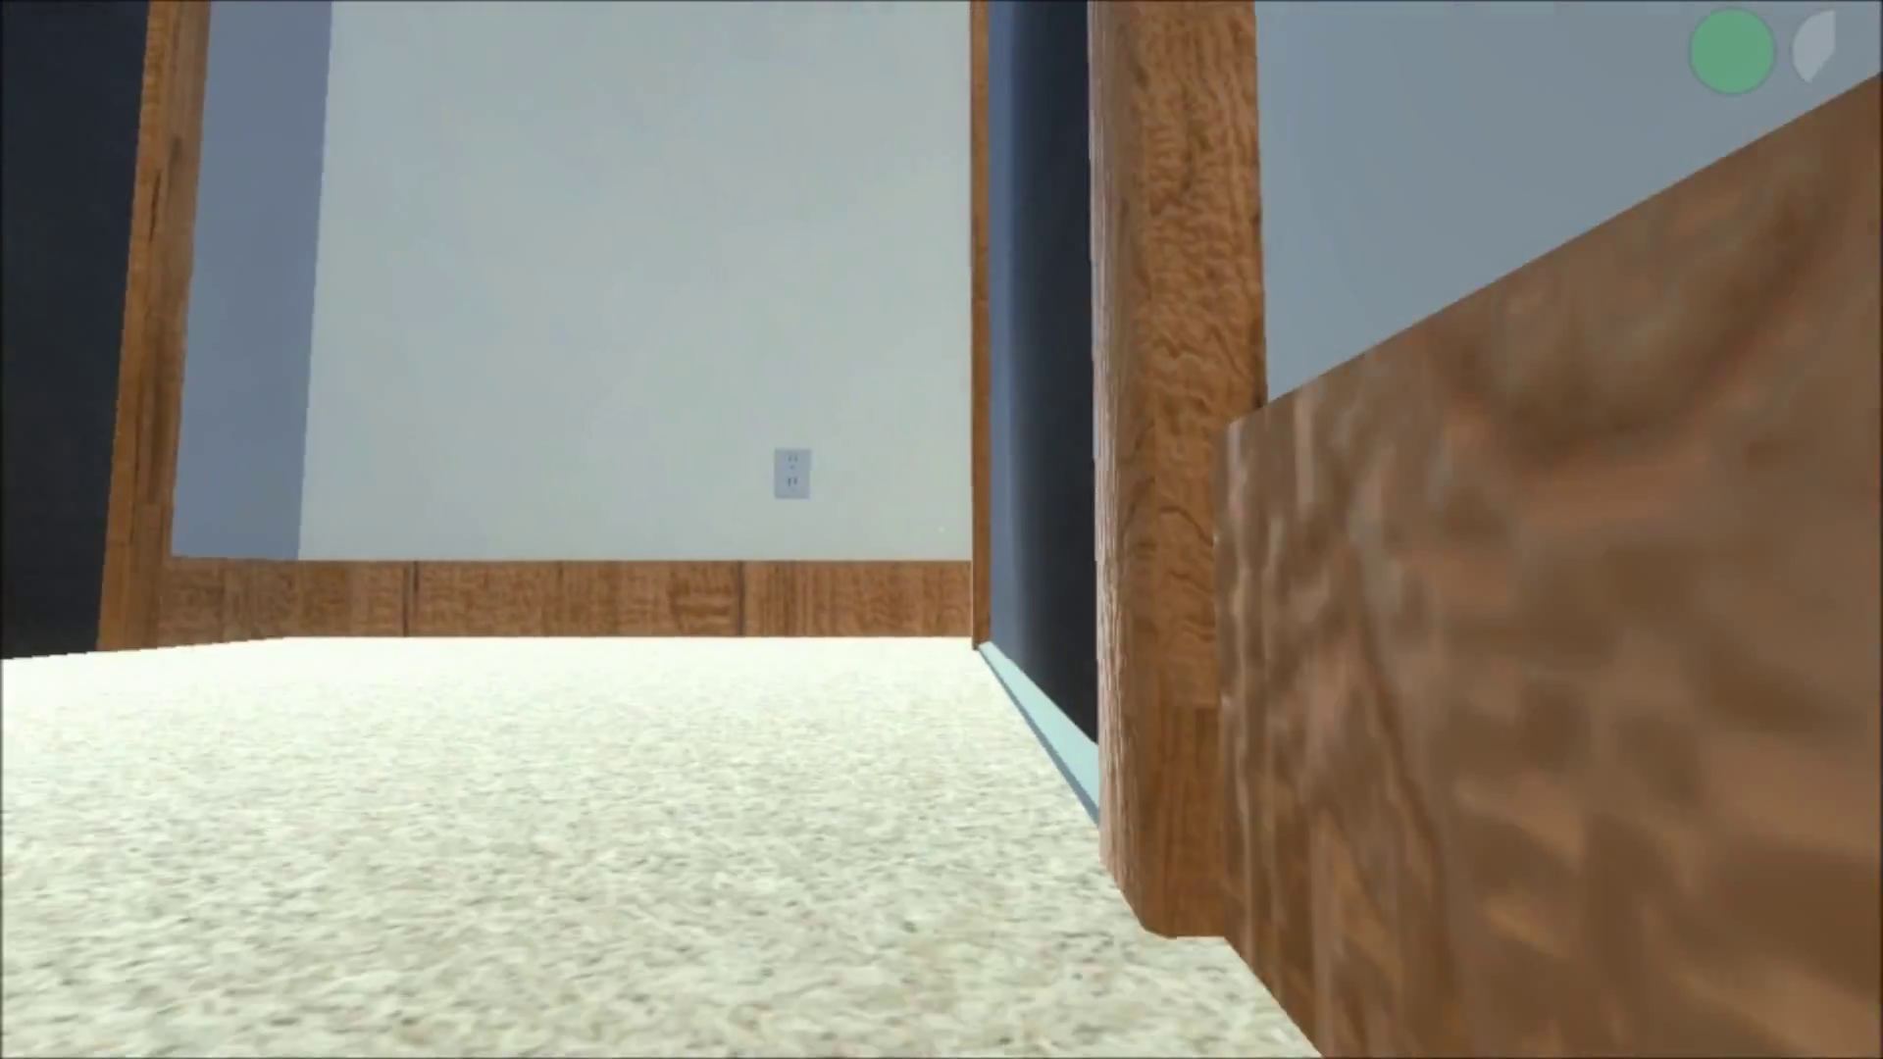
{"action": "key", "text": "e"}
Crawl down the upstairs hallway between the railing posts and look down at the living room
{"action": "key", "text": "w"}
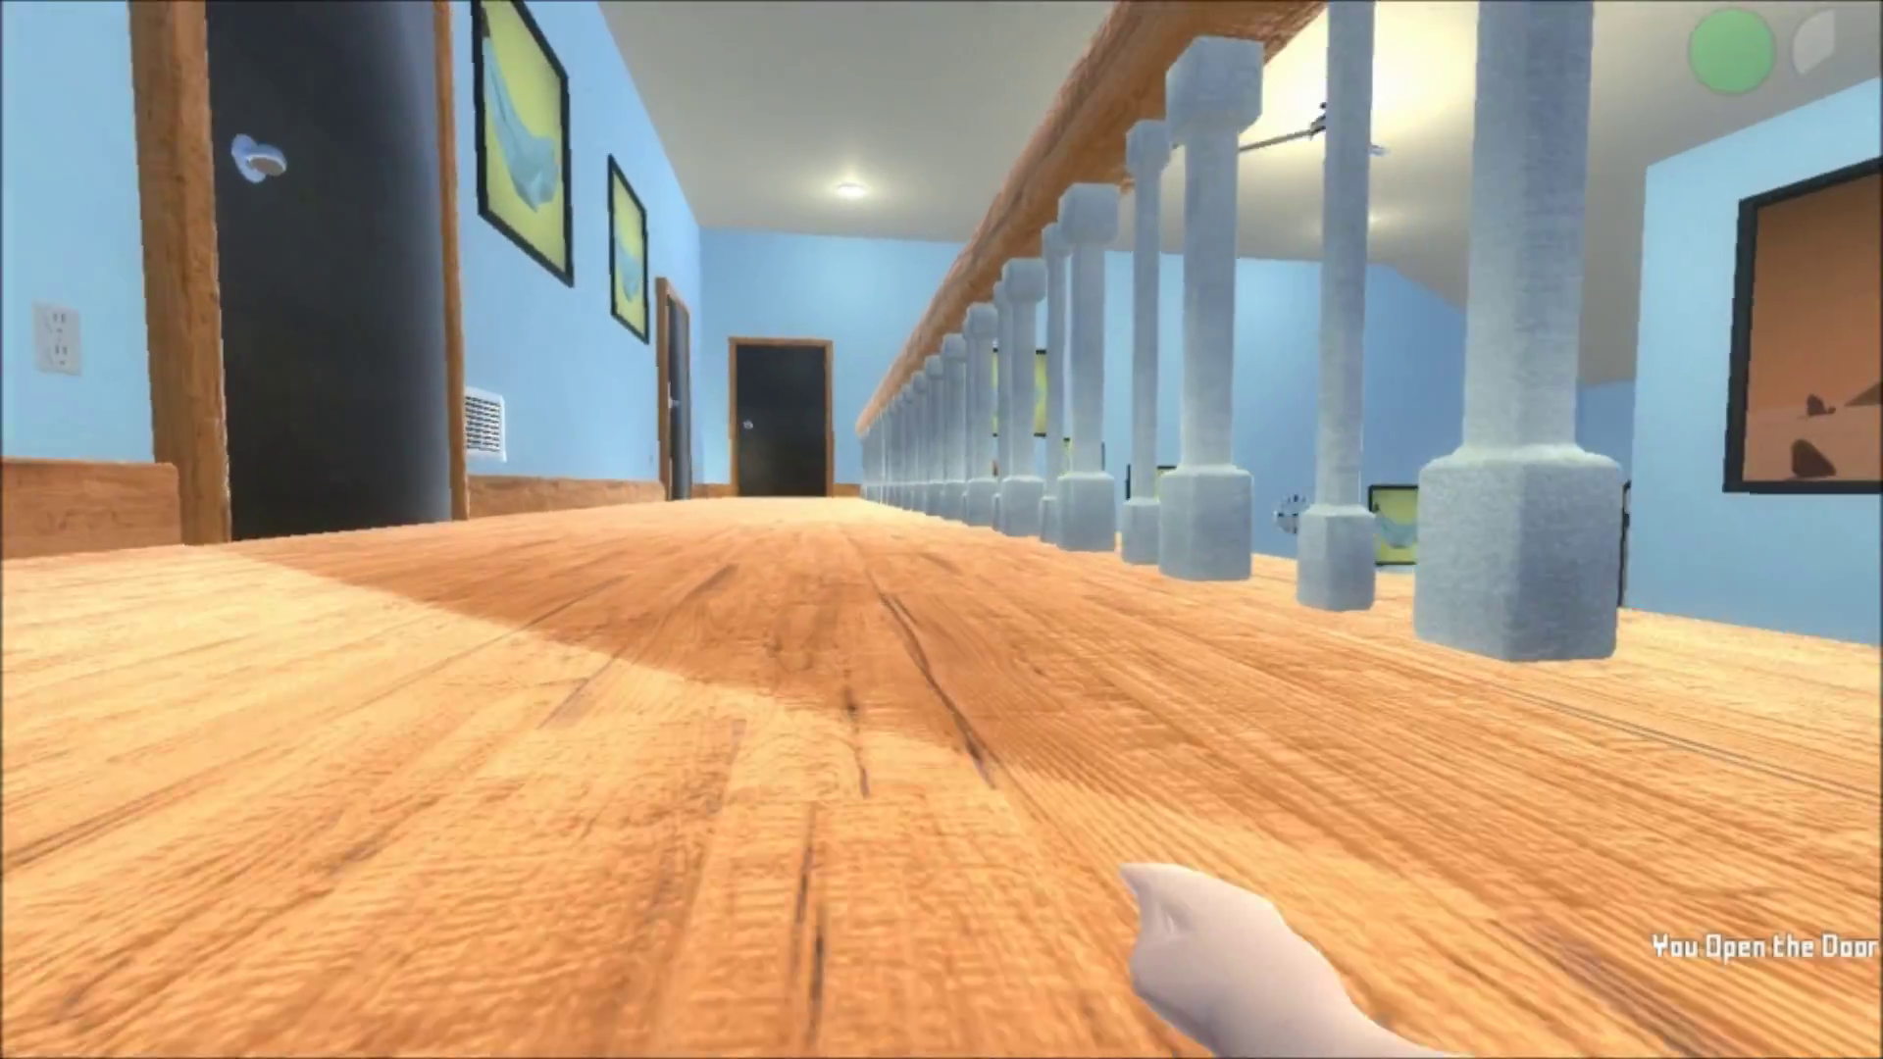
{"action": "key", "text": "w"}
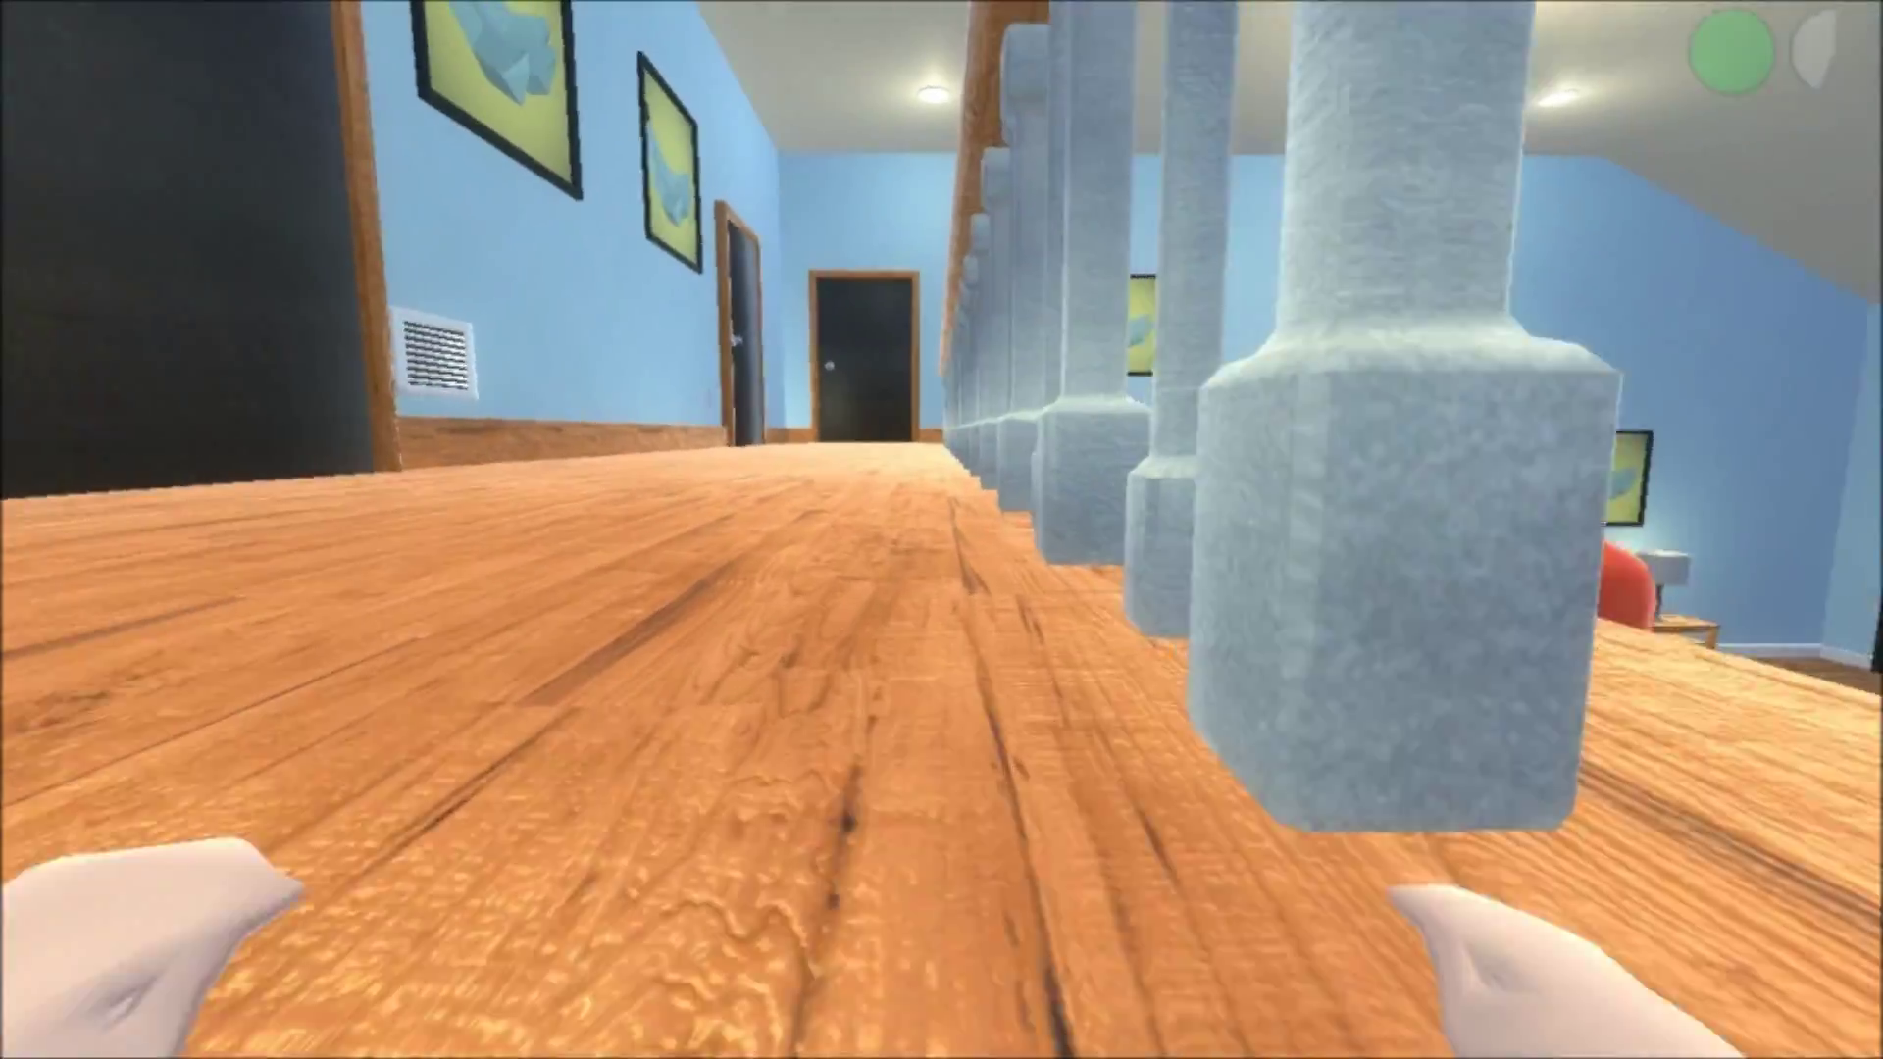
{"action": "key", "text": "w"}
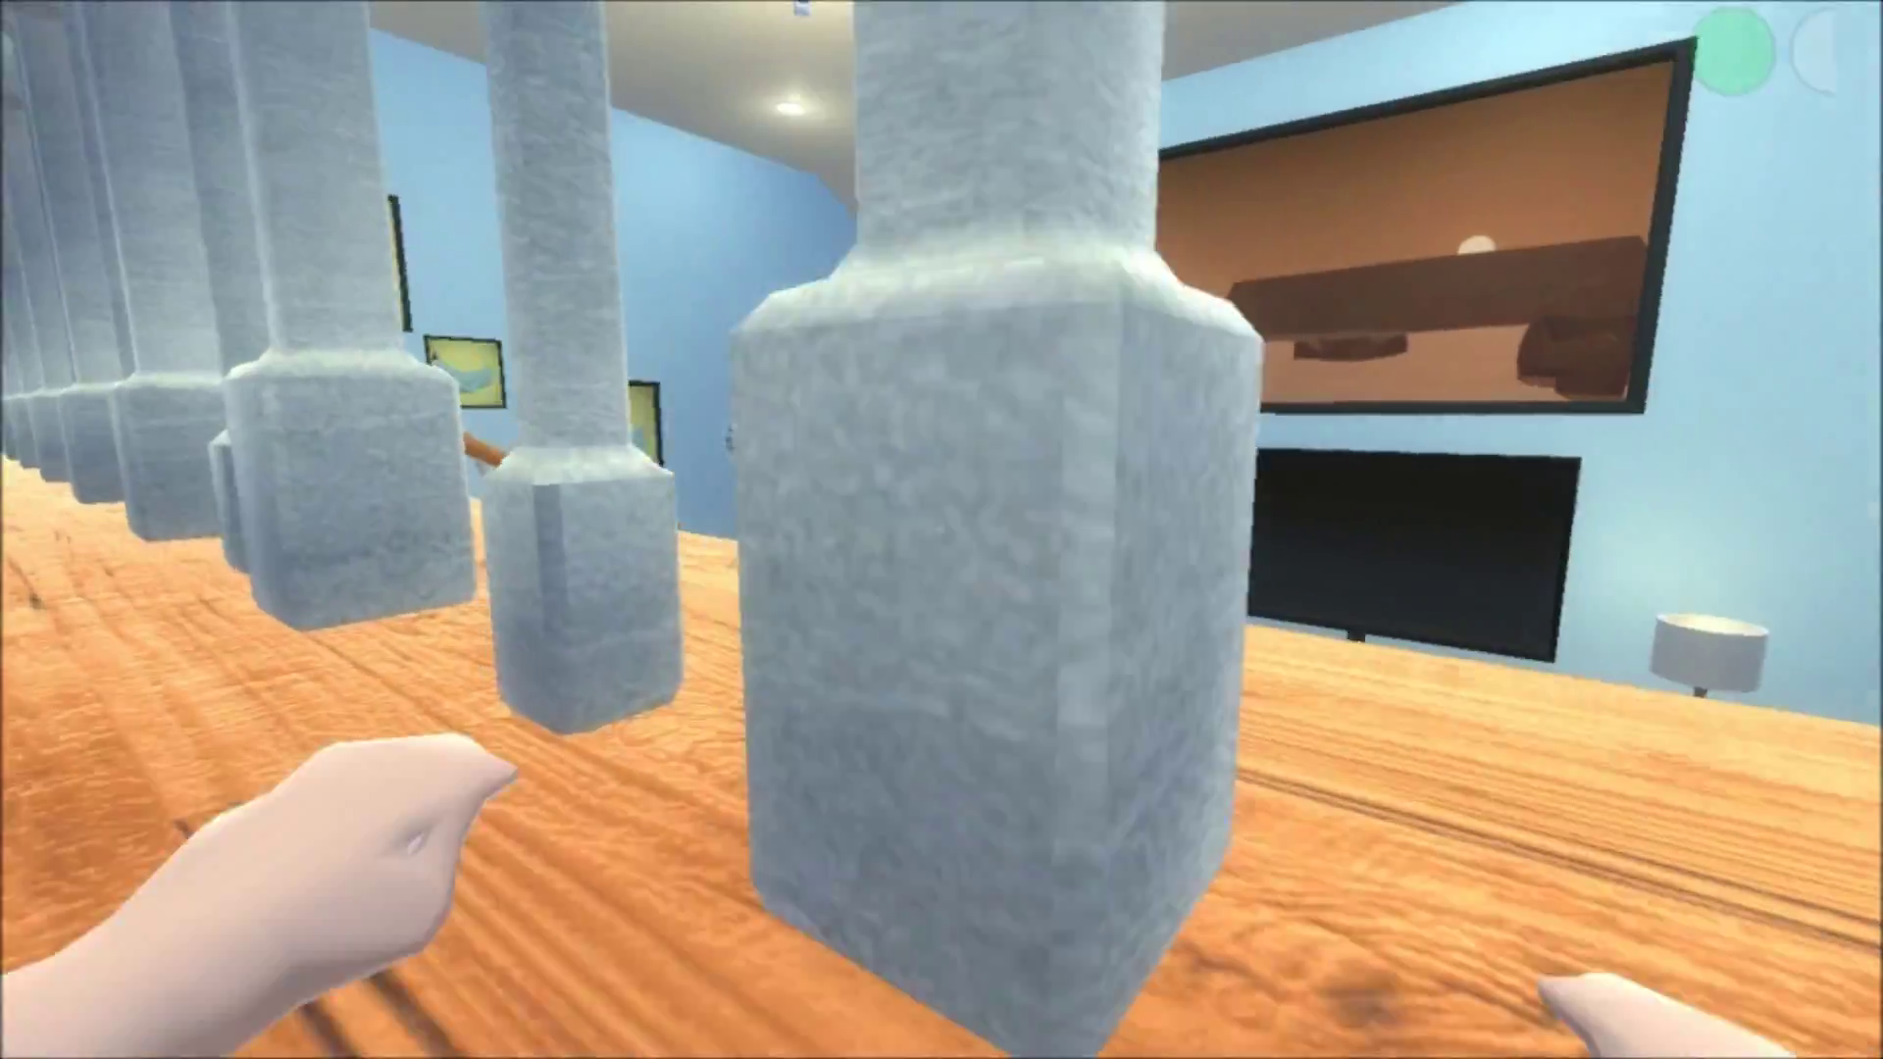
{"action": "key", "text": "w"}
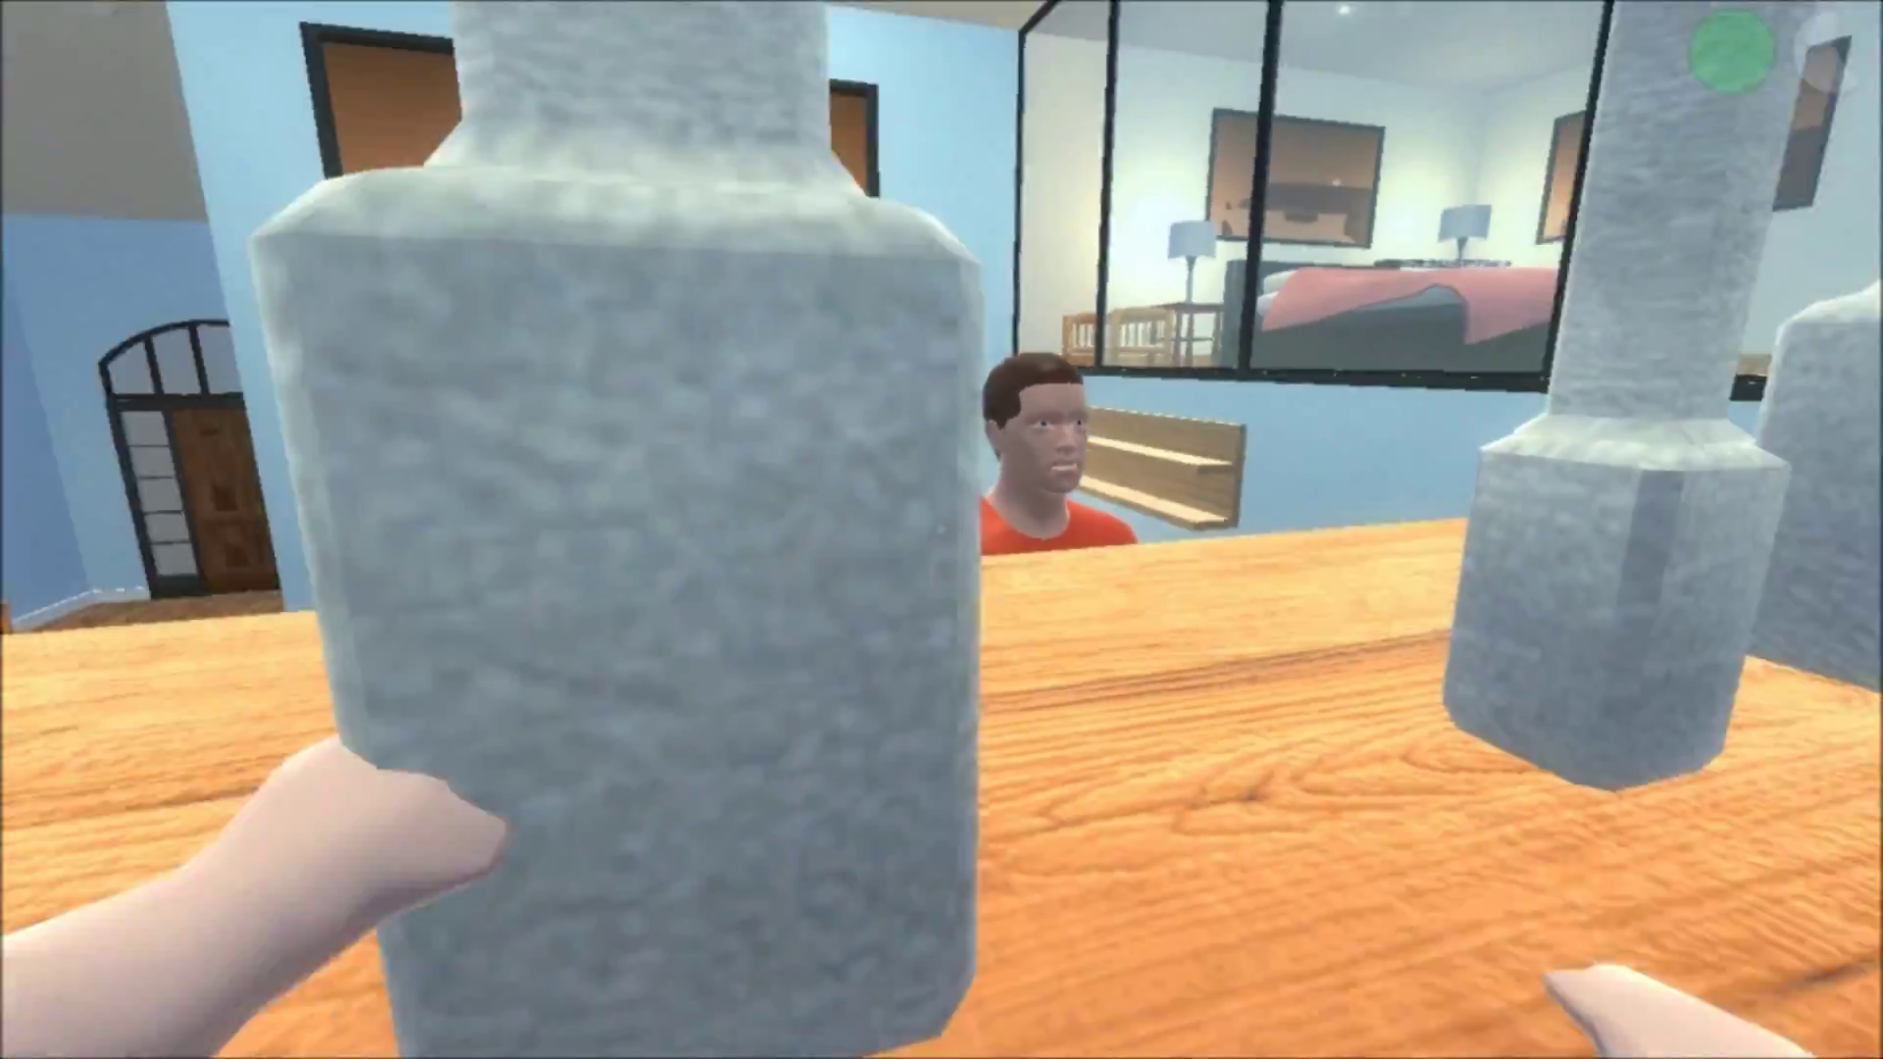
{"action": "key", "text": "w"}
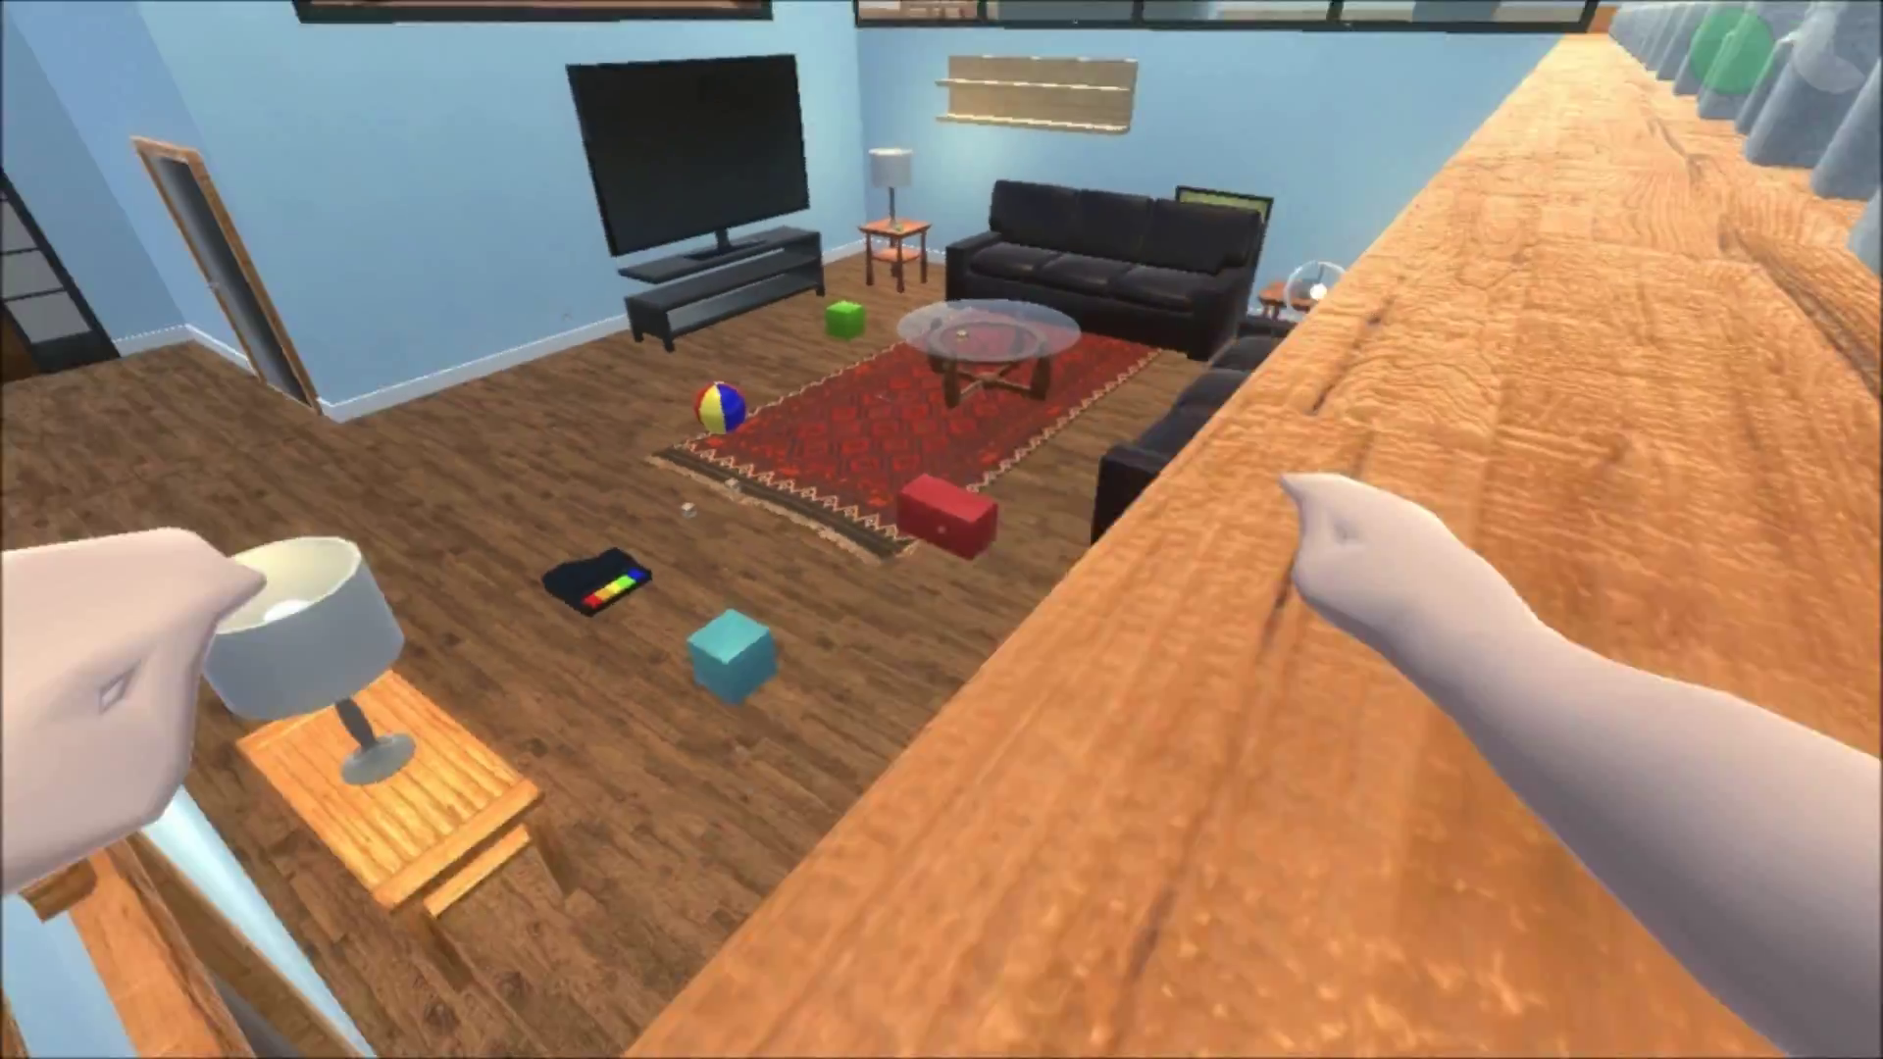
{"action": "key", "text": "w"}
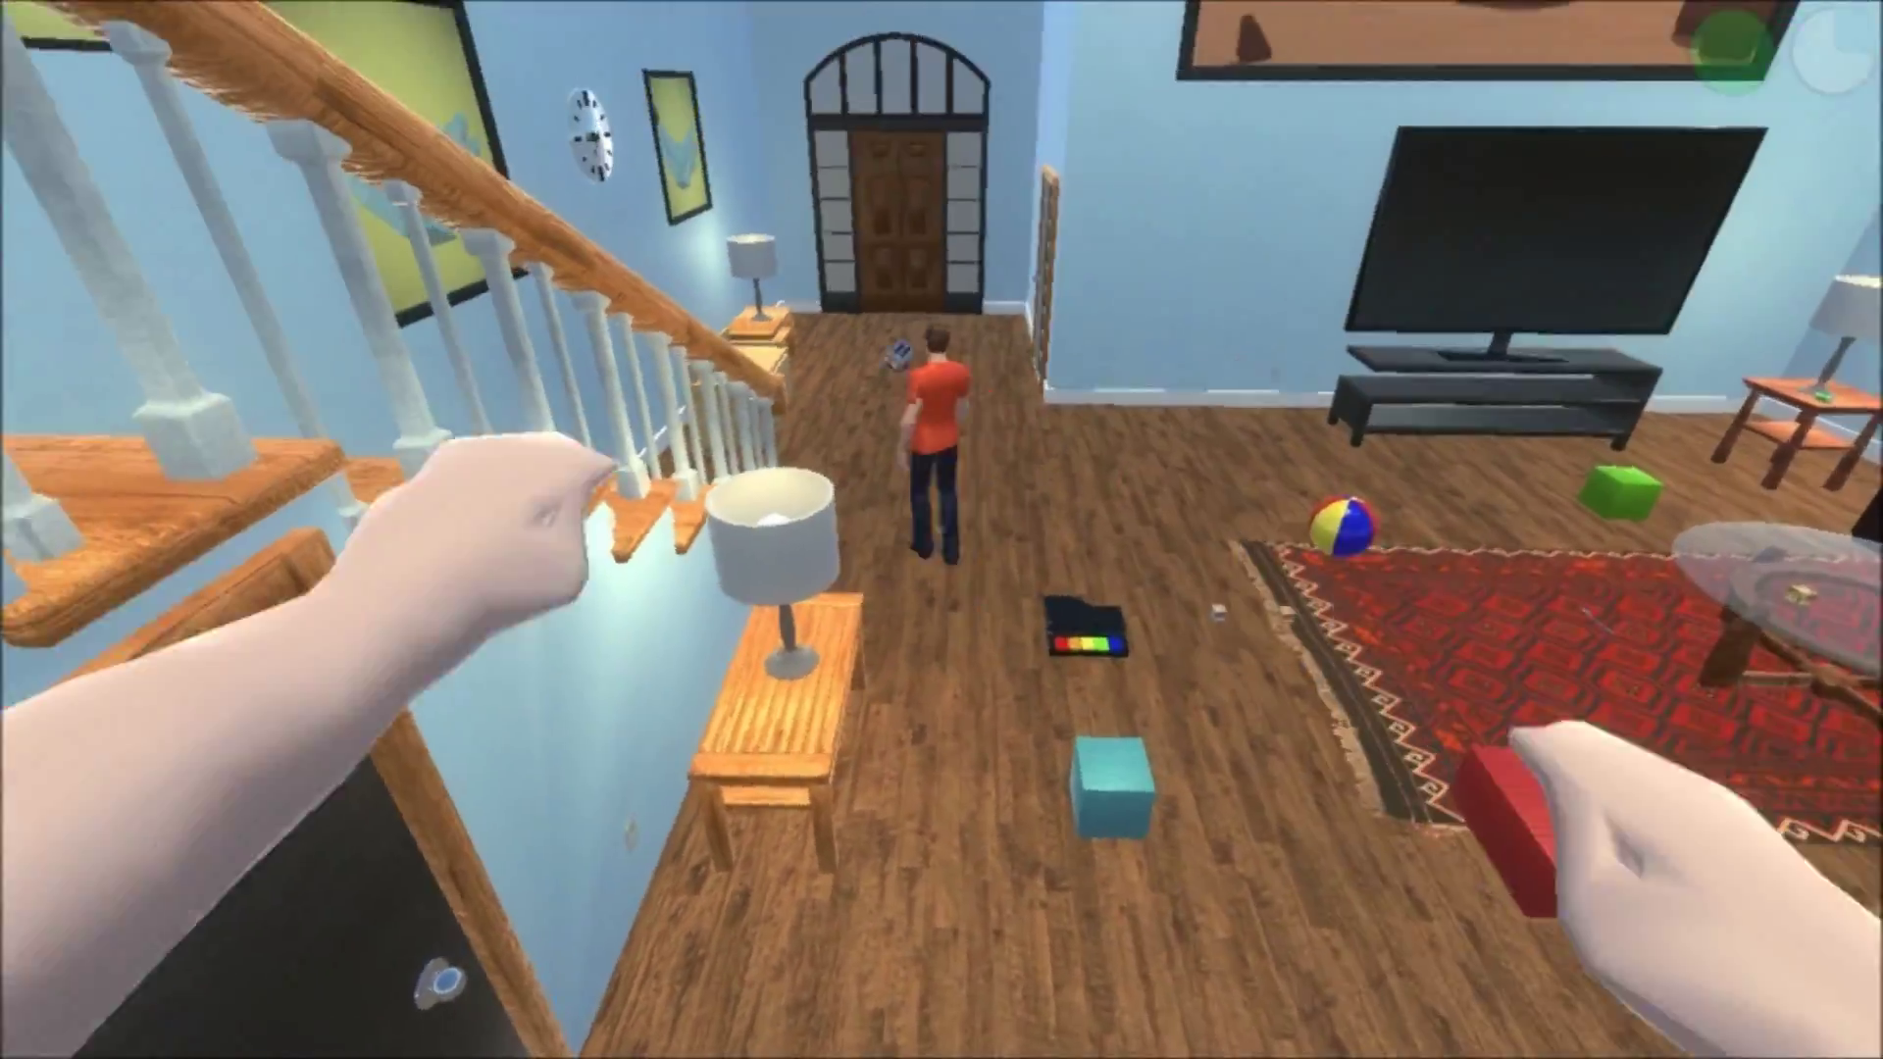
Go through the door into the hallway and crawl toward the shelf of bottles
{"action": "key", "text": "e"}
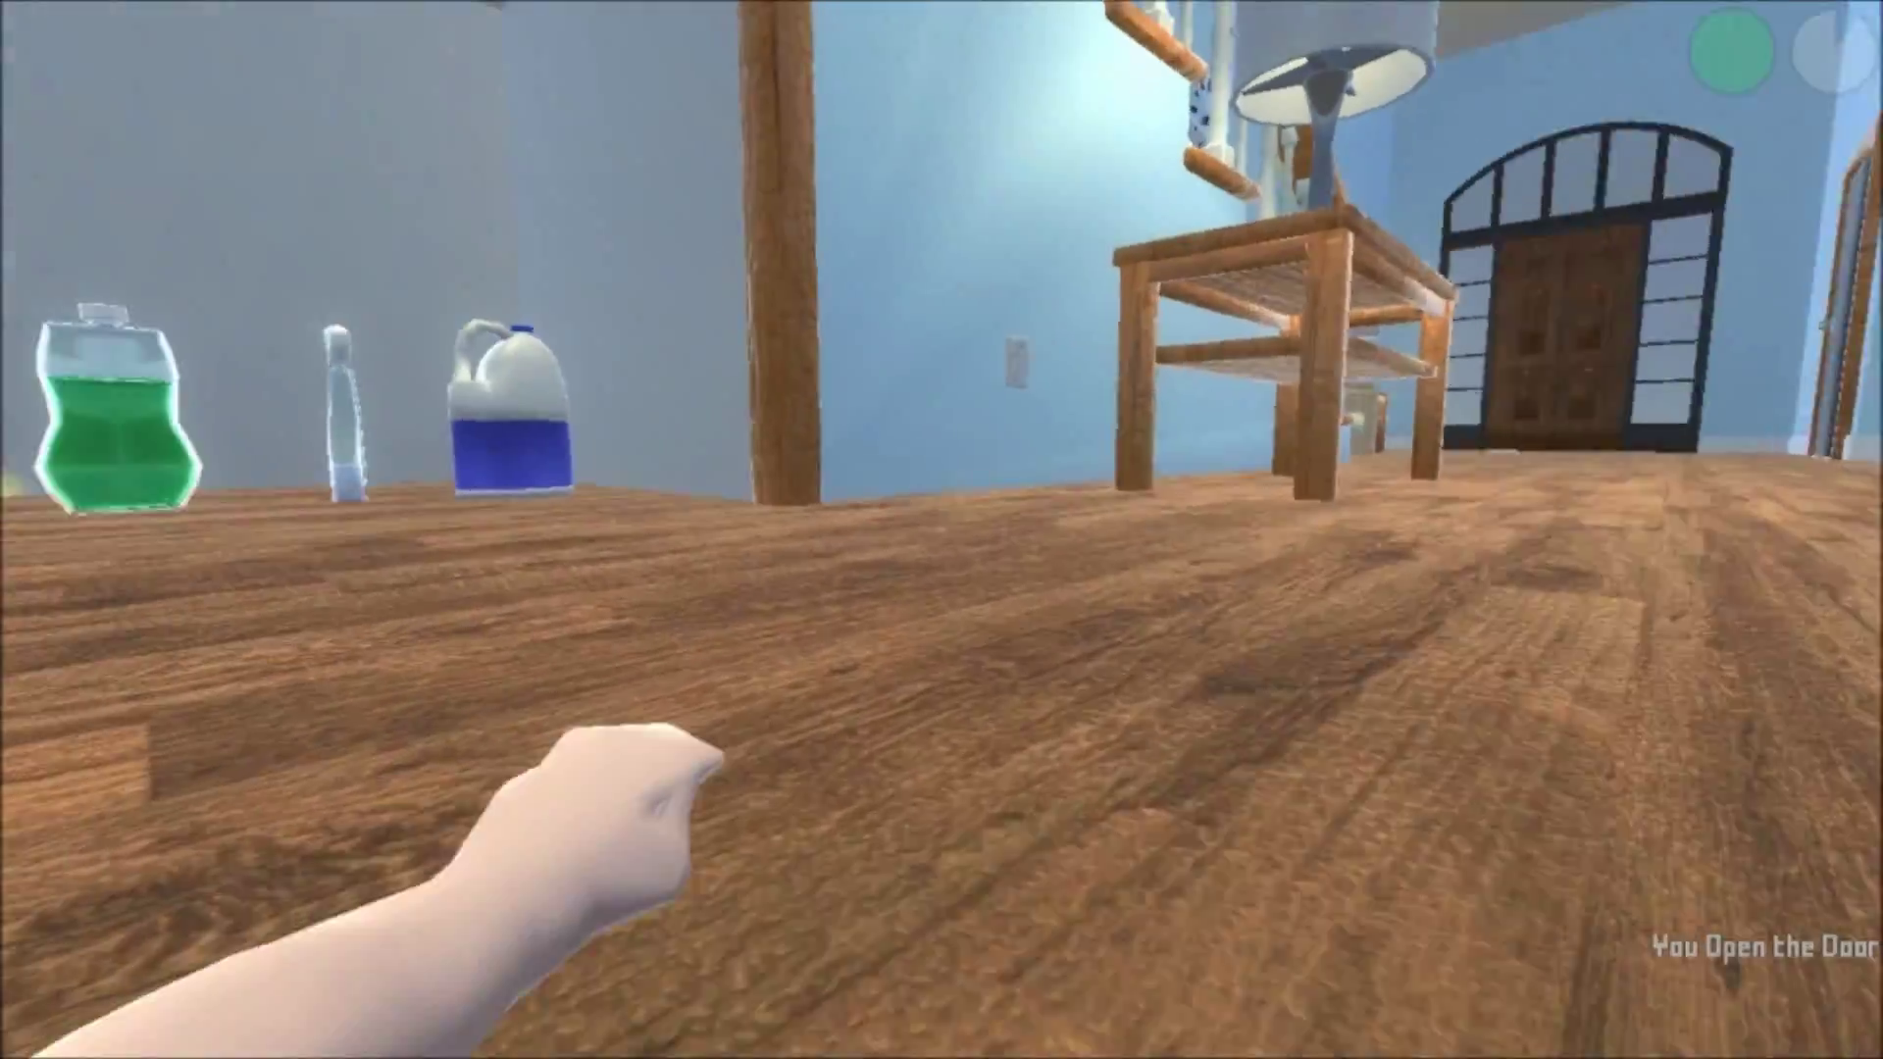
{"action": "key", "text": "w"}
{"action": "key", "text": "w"}
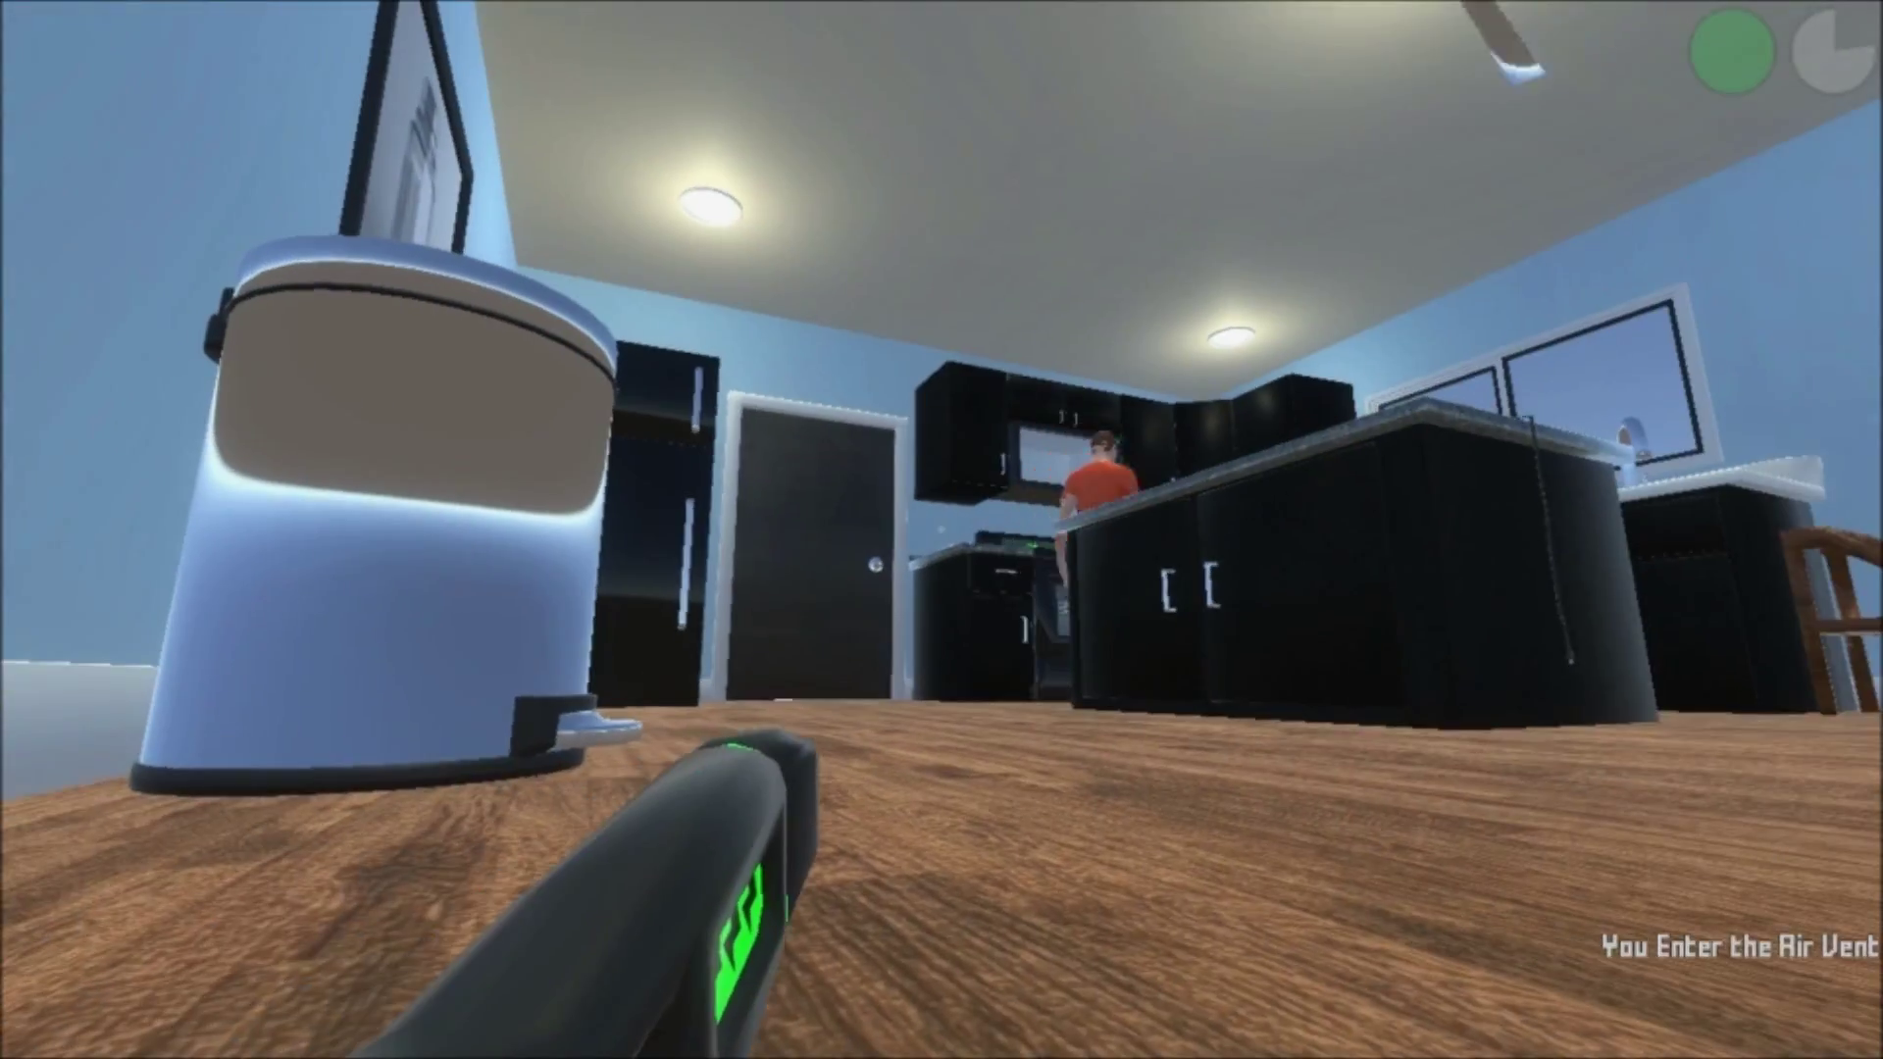
Crawl across the kitchen to the island and open its cabinet
{"action": "key", "text": "w"}
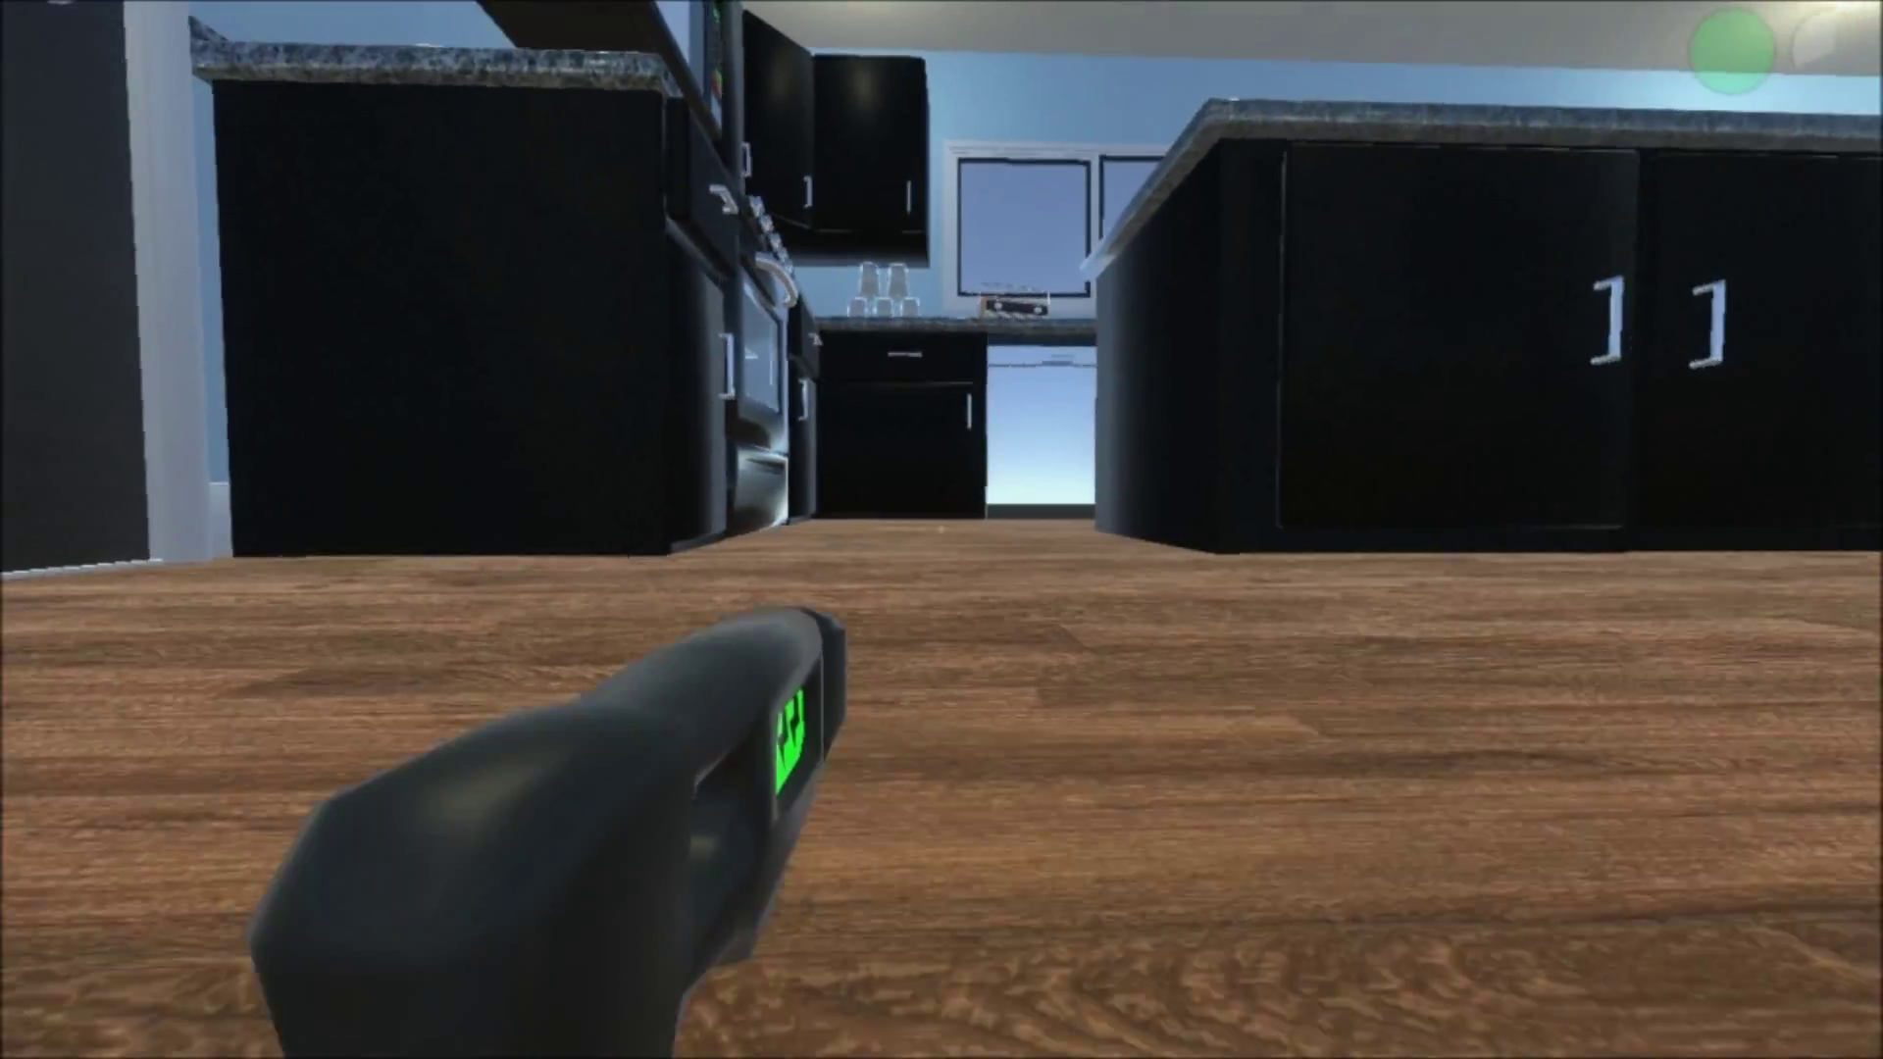
{"action": "key", "text": "w"}
{"action": "key", "text": "e"}
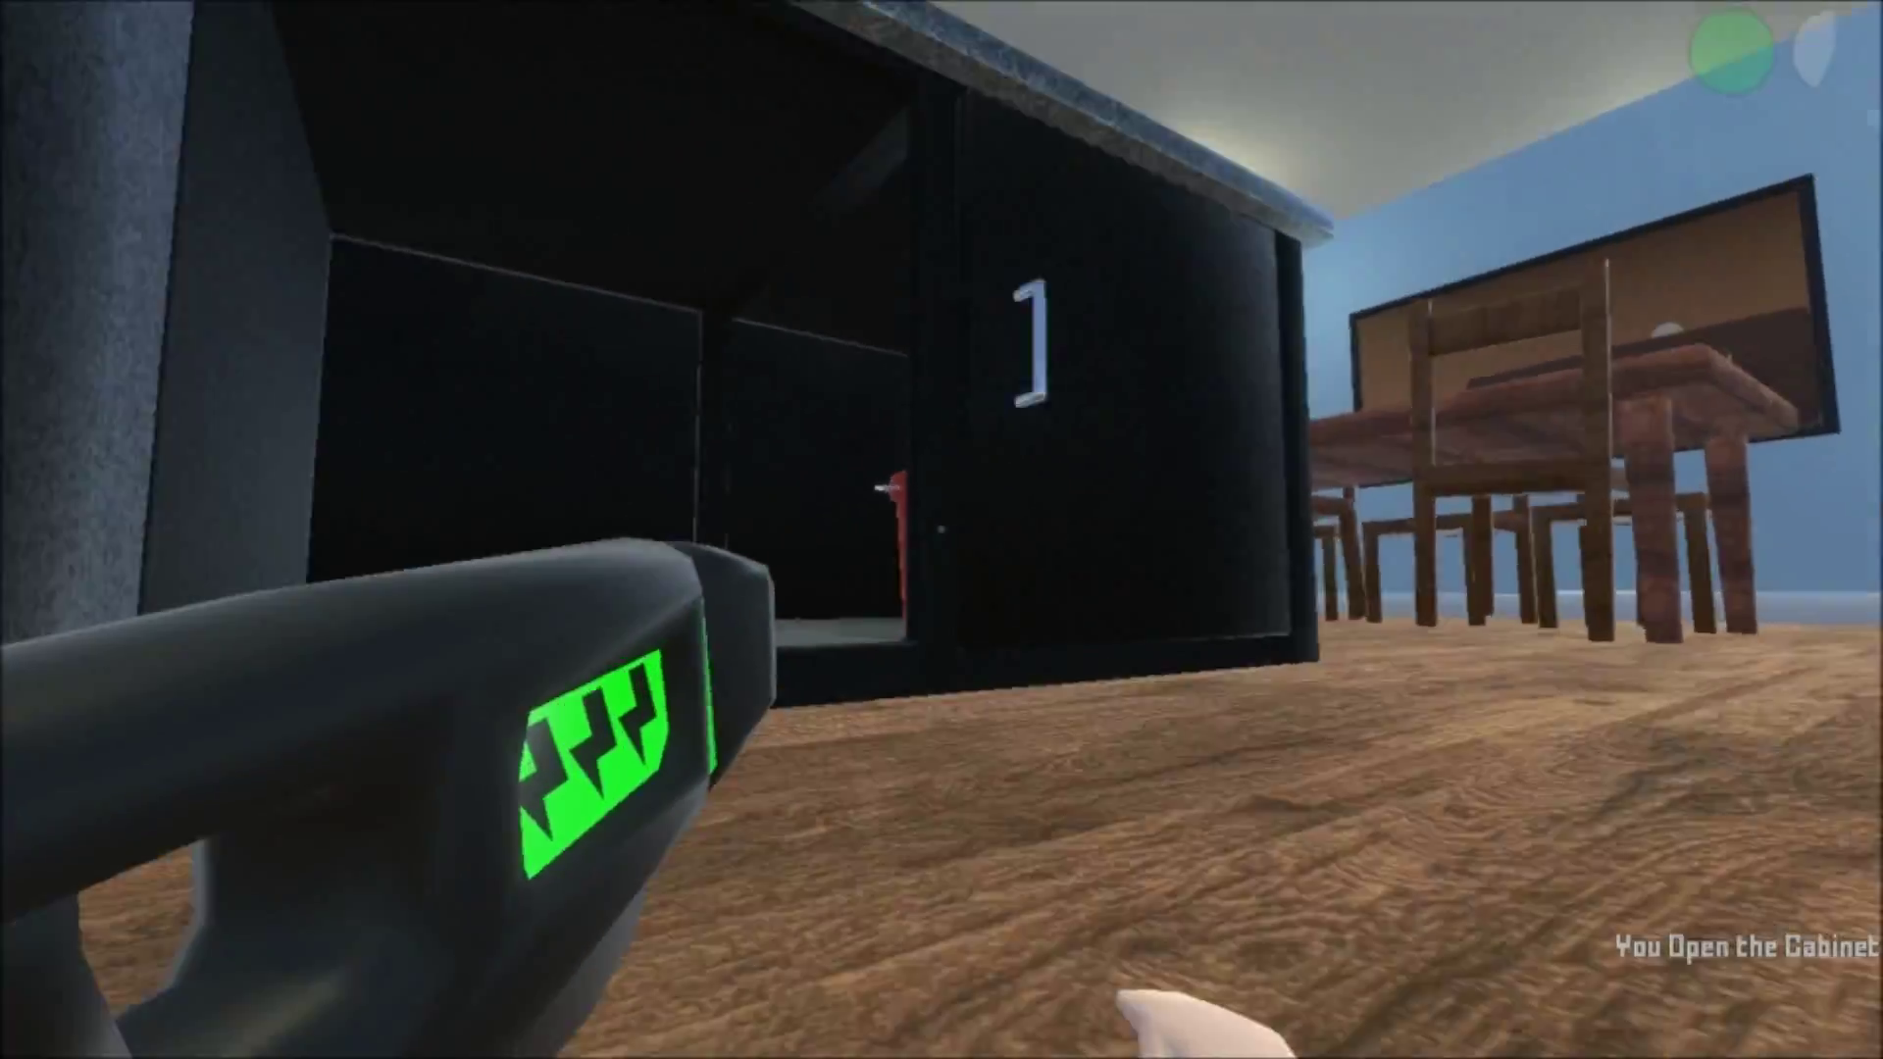
Crawl into the cabinet, eat the battery, and crawl back out toward the dark door
{"action": "key", "text": "w"}
{"action": "key", "text": "e"}
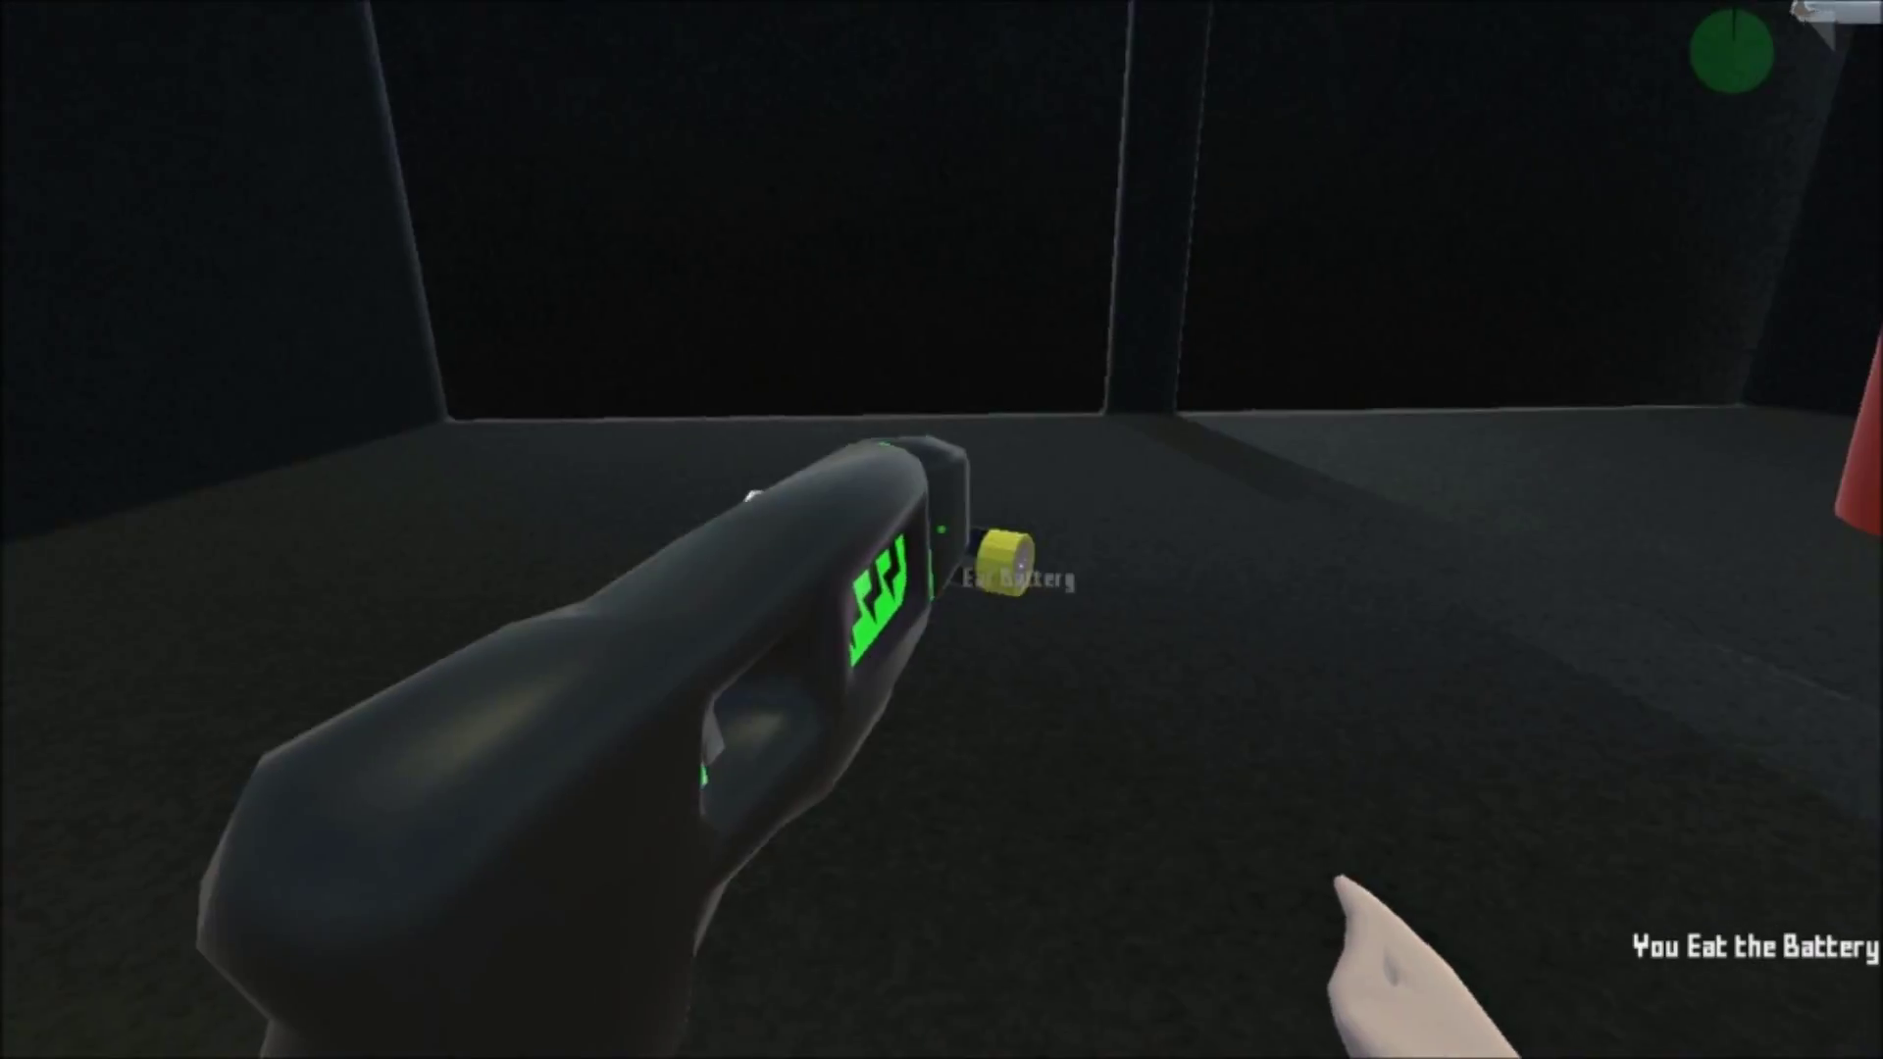
{"action": "key", "text": "s"}
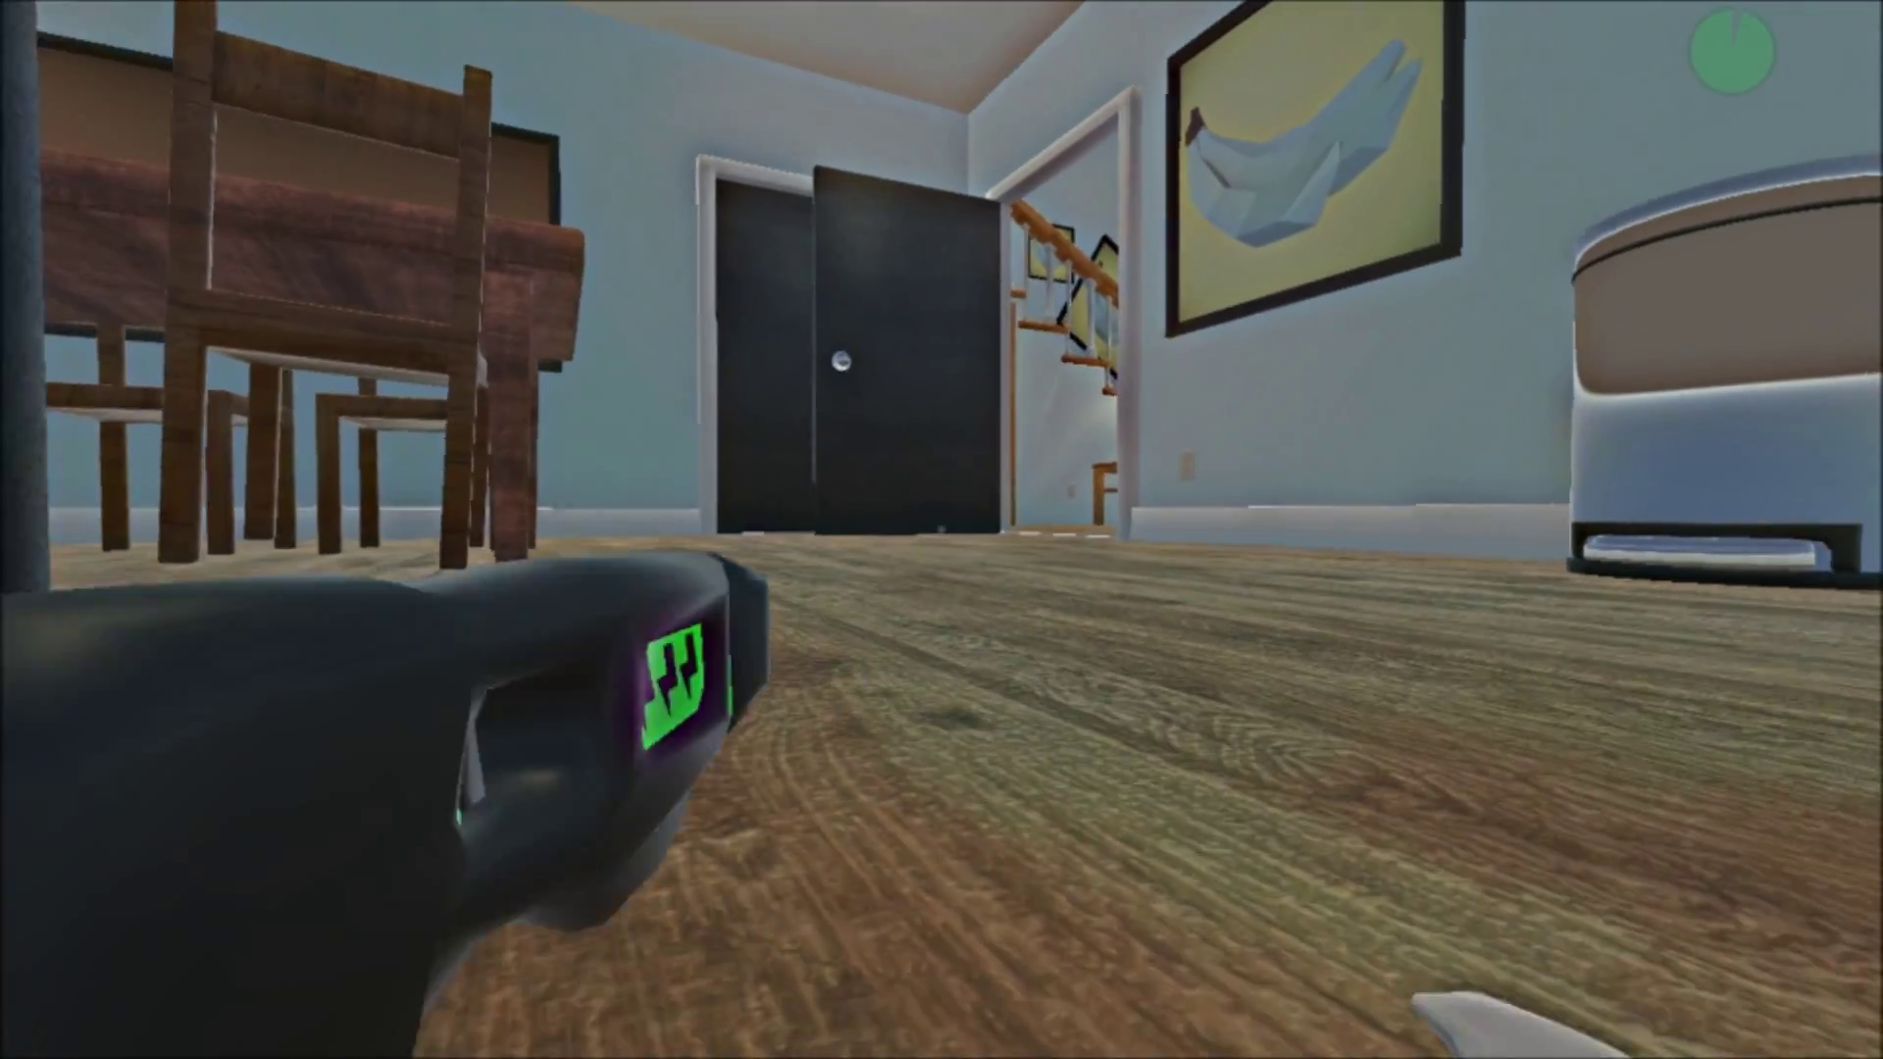
{"action": "key", "text": "w"}
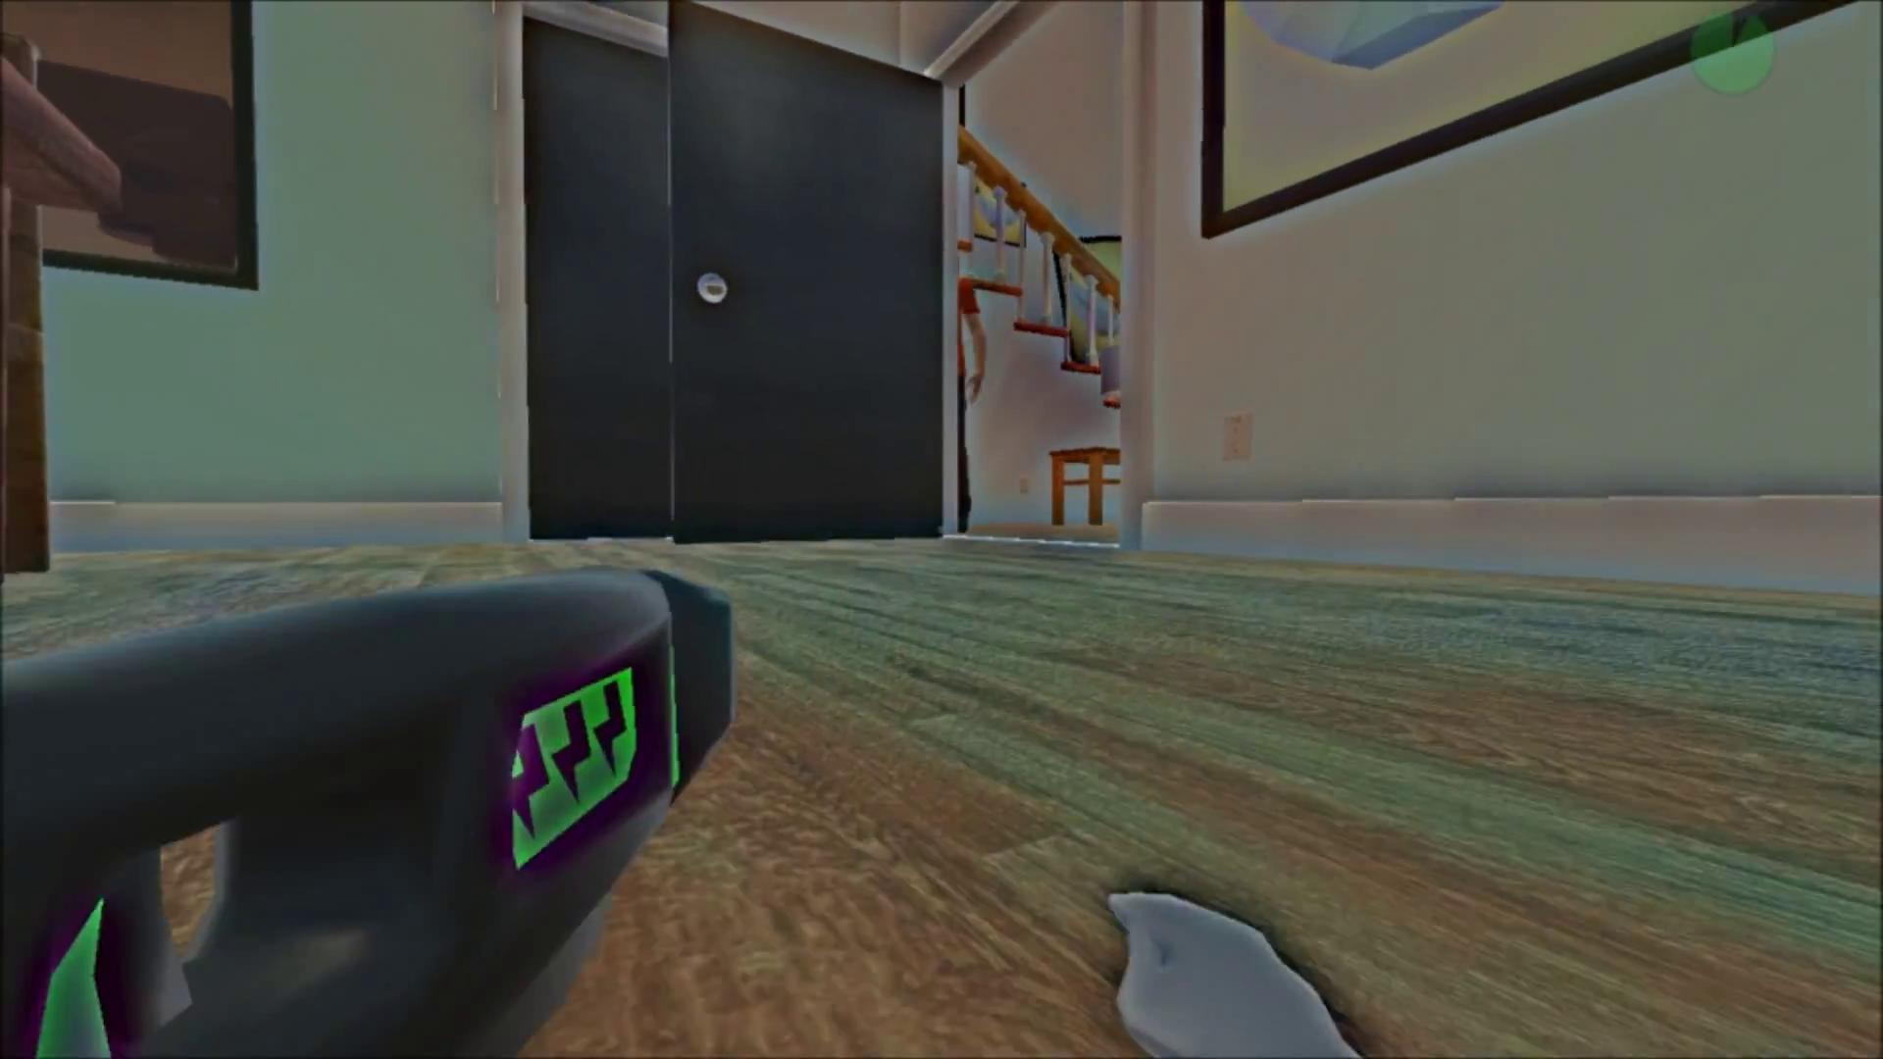